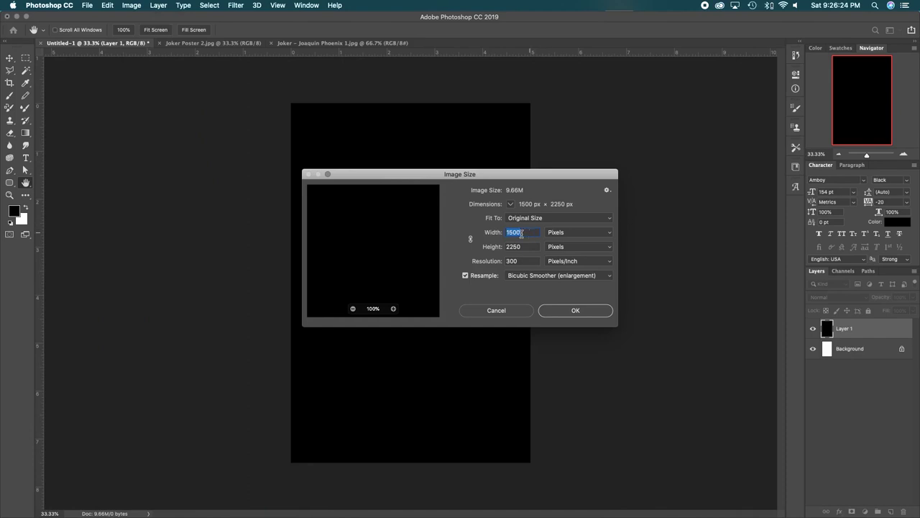
Check the canvas dimensions in inches and in pixels in the Image Size settings
{"action": "left_click", "coordinate": [556, 237]}
{"action": "left_click", "coordinate": [559, 242]}
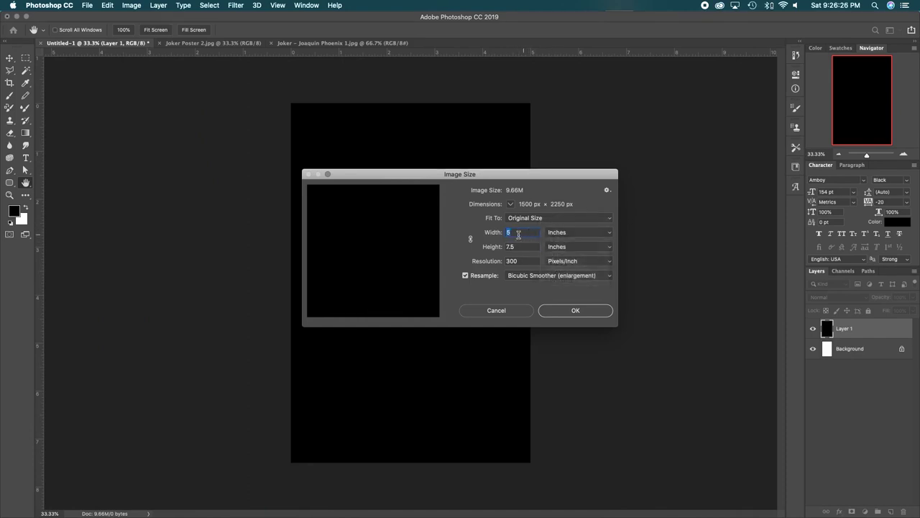
{"action": "left_click", "coordinate": [557, 233]}
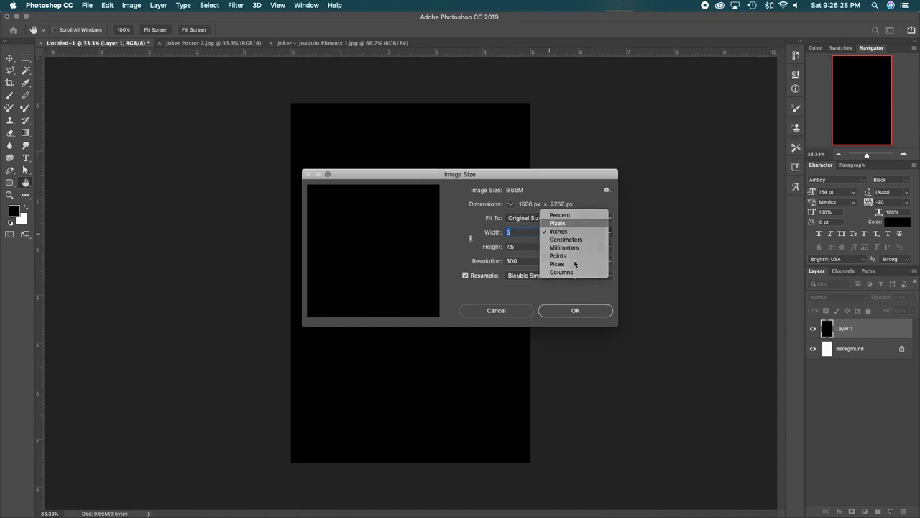
{"action": "left_click", "coordinate": [560, 224]}
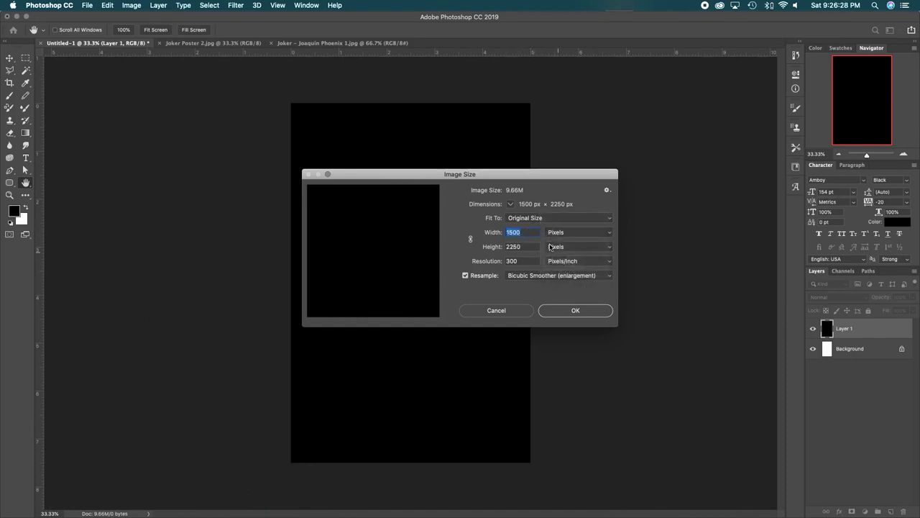
{"action": "left_click", "coordinate": [576, 311]}
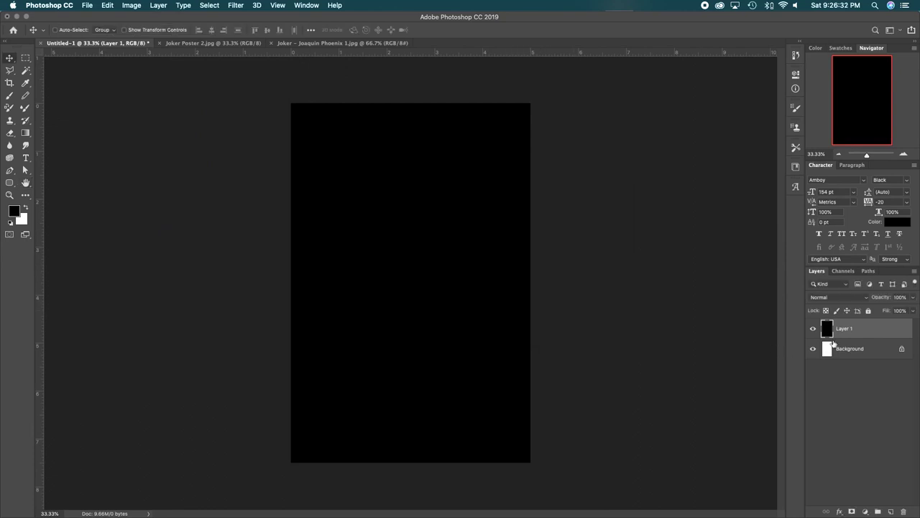
Bring the Joker photo into the Untitled-1 document and scale it up to fill the full canvas height, with the face centred
{"action": "left_click", "coordinate": [320, 42]}
{"action": "left_click_drag", "start_coordinate": [381, 181], "coordinate": [414, 279]}
{"action": "key", "text": "super+t"}
{"action": "left_click_drag", "start_coordinate": [411, 182], "coordinate": [411, 99]}
{"action": "left_click_drag", "start_coordinate": [410, 353], "coordinate": [410, 460]}
{"action": "mouse_move", "coordinate": [424, 374]}
{"action": "left_mouse_down"}
{"action": "mouse_move", "coordinate": [451, 370]}
{"action": "mouse_move", "coordinate": [441, 374]}
{"action": "left_mouse_up"}
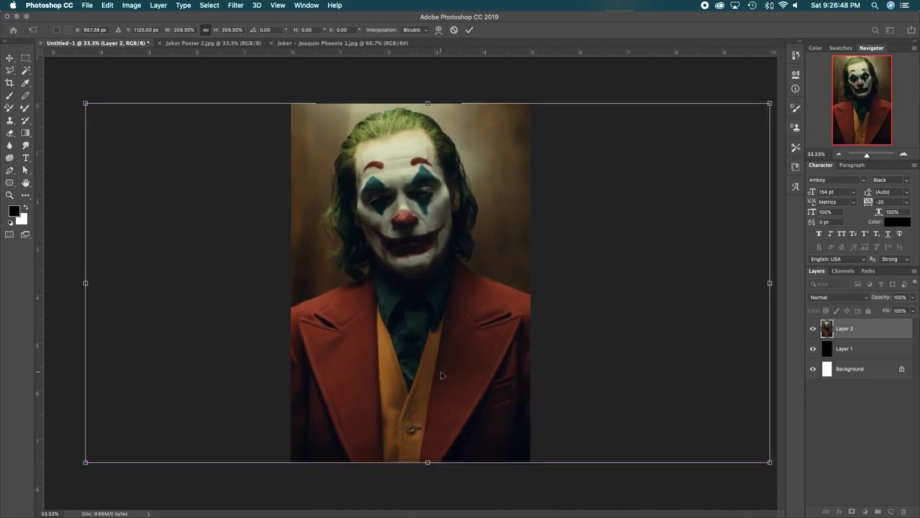
{"action": "key", "text": "Return"}
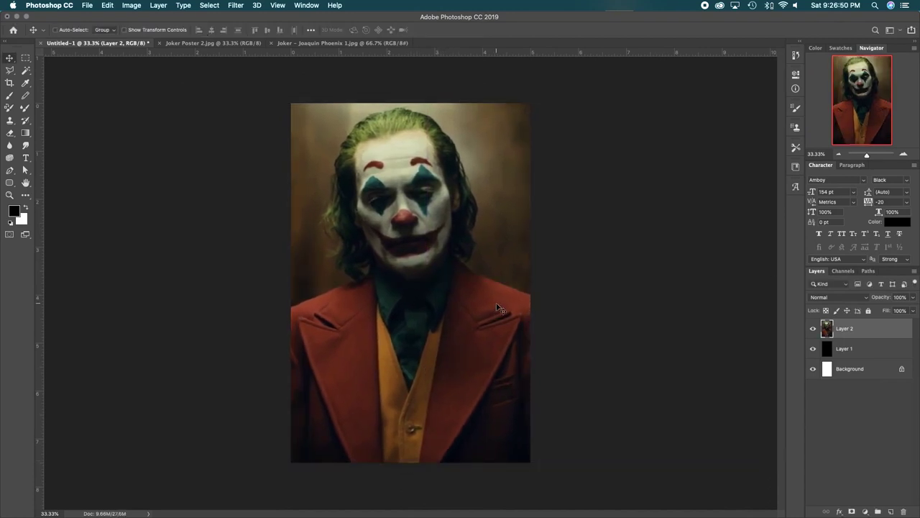
Select the whole canvas area on the photo layer and copy it to a new layer
{"action": "key", "text": "m"}
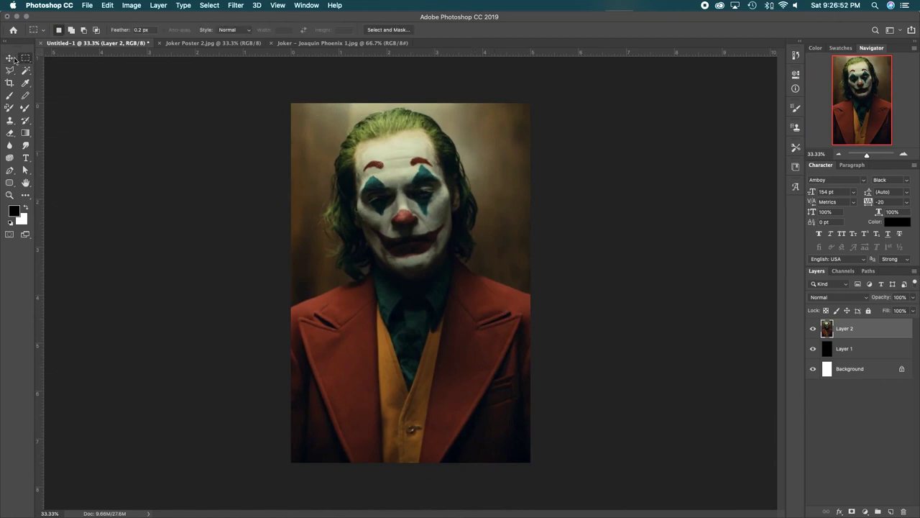
{"action": "left_click_drag", "start_coordinate": [281, 88], "coordinate": [591, 482]}
{"action": "key", "text": "super+j"}
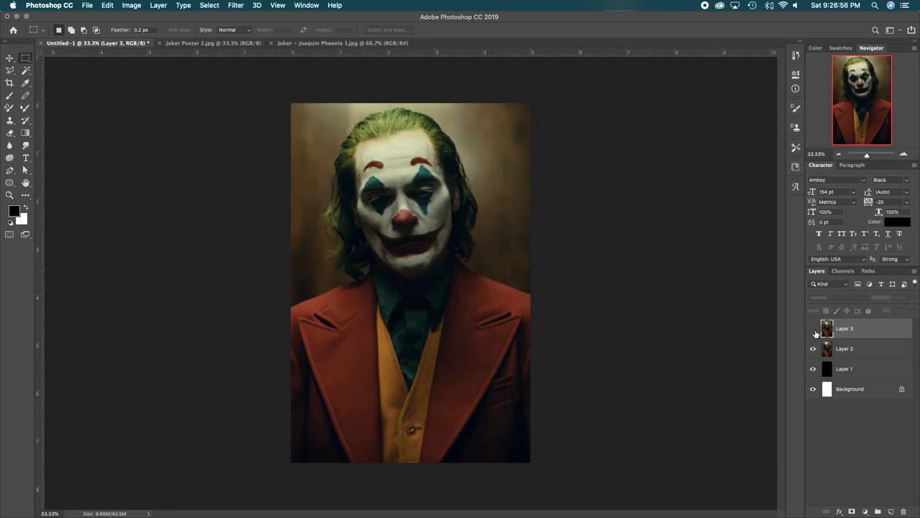
Move Layer 2 beneath the black Layer 1, make Layer 3 active and close the source photo document
{"action": "left_click", "coordinate": [847, 349]}
{"action": "left_click_drag", "start_coordinate": [847, 349], "coordinate": [853, 377]}
{"action": "left_click", "coordinate": [854, 337]}
{"action": "key", "text": "v"}
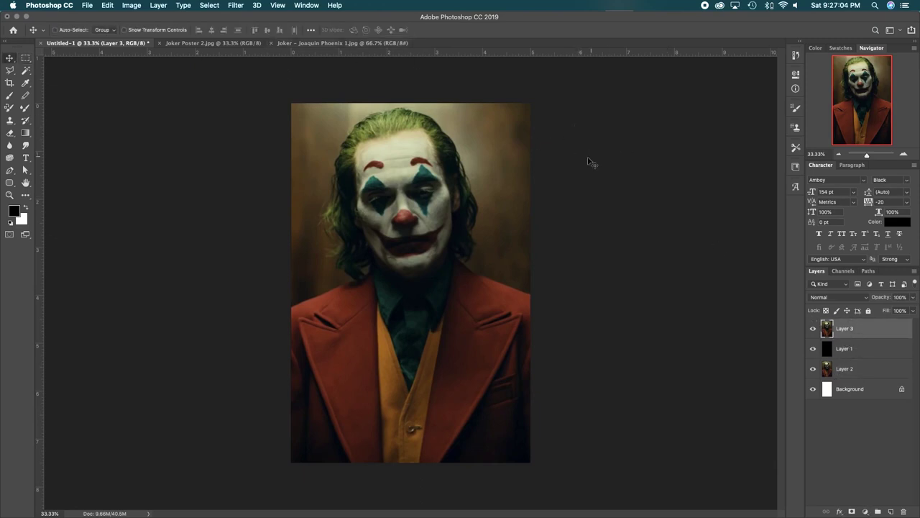
{"action": "left_click", "coordinate": [272, 45]}
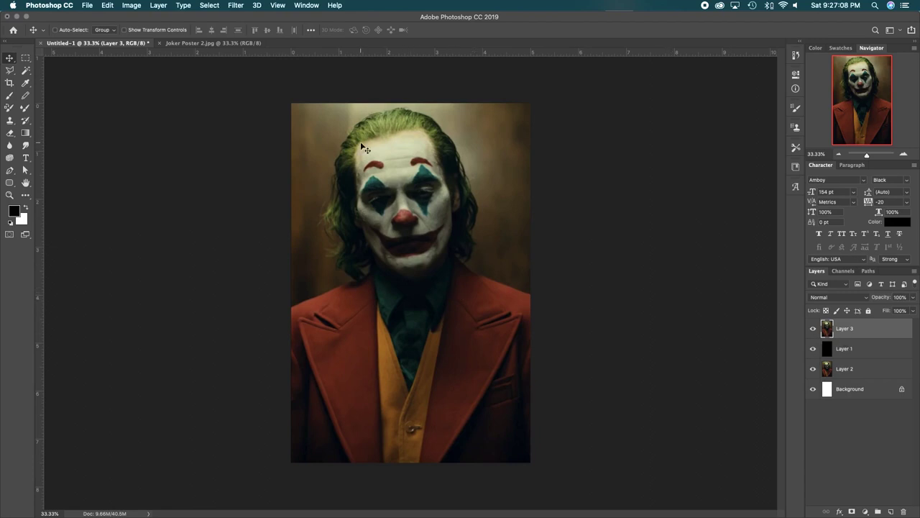
Apply Curves to Layer 3, raising the black point, anchoring the shadows at about 63/64 and lifting the highlights from input 196 to output 211
{"action": "left_click", "coordinate": [242, 10]}
{"action": "left_click", "coordinate": [546, 149]}
{"action": "left_click", "coordinate": [132, 5]}
{"action": "mouse_move", "coordinate": [153, 32]}
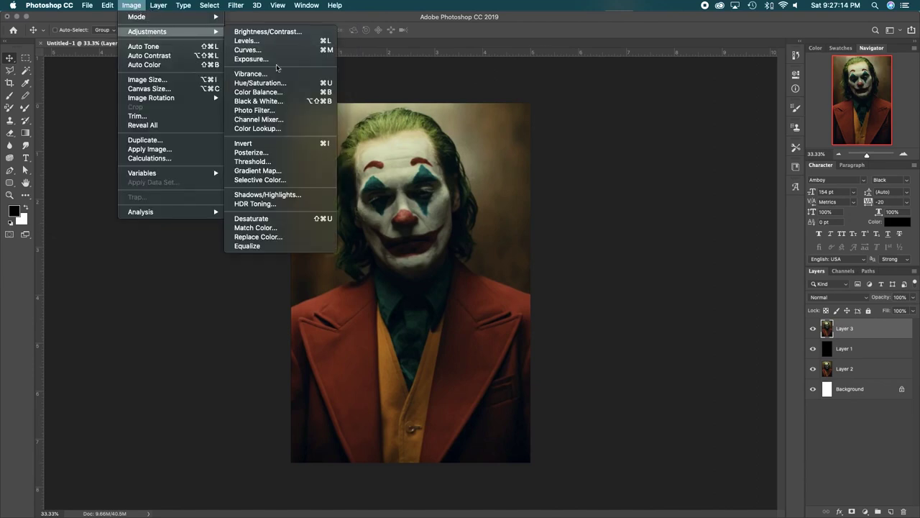
{"action": "left_click", "coordinate": [259, 49]}
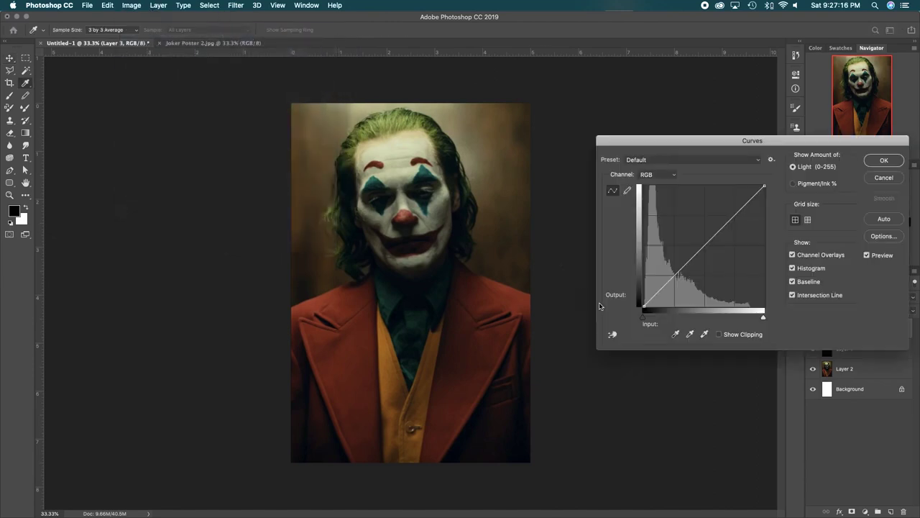
{"action": "left_click_drag", "start_coordinate": [645, 306], "coordinate": [672, 273]}
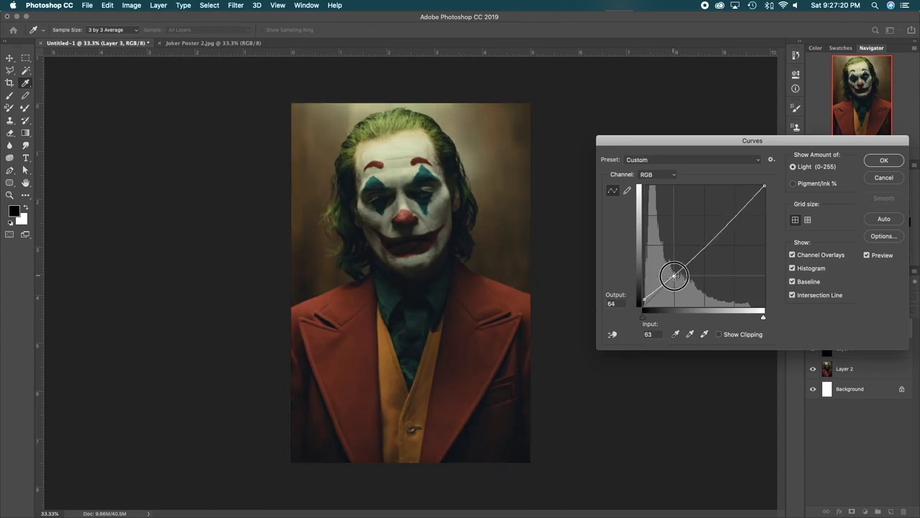
{"action": "left_click", "coordinate": [738, 210]}
{"action": "left_click_drag", "start_coordinate": [739, 210], "coordinate": [736, 205]}
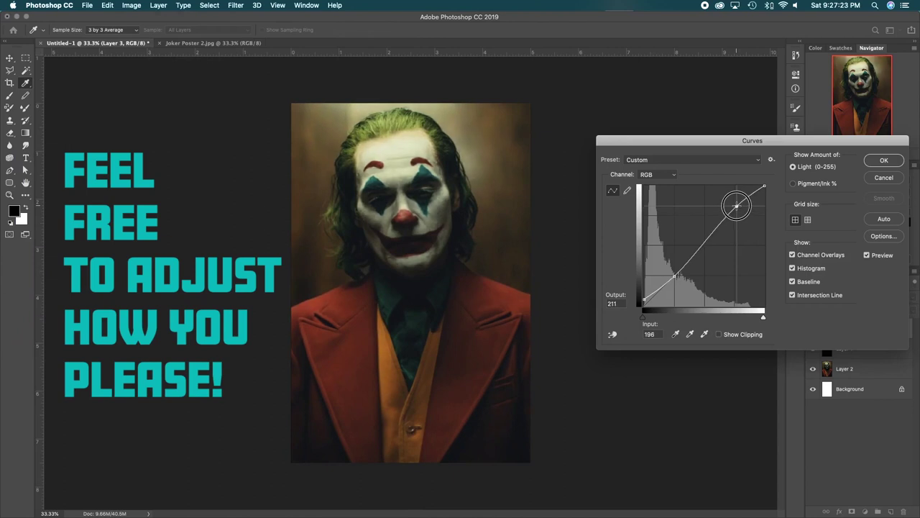
{"action": "left_click", "coordinate": [884, 160]}
Adjust the tone and detail of Layer 3 with the Camera Raw Filter
{"action": "left_click", "coordinate": [233, 7]}
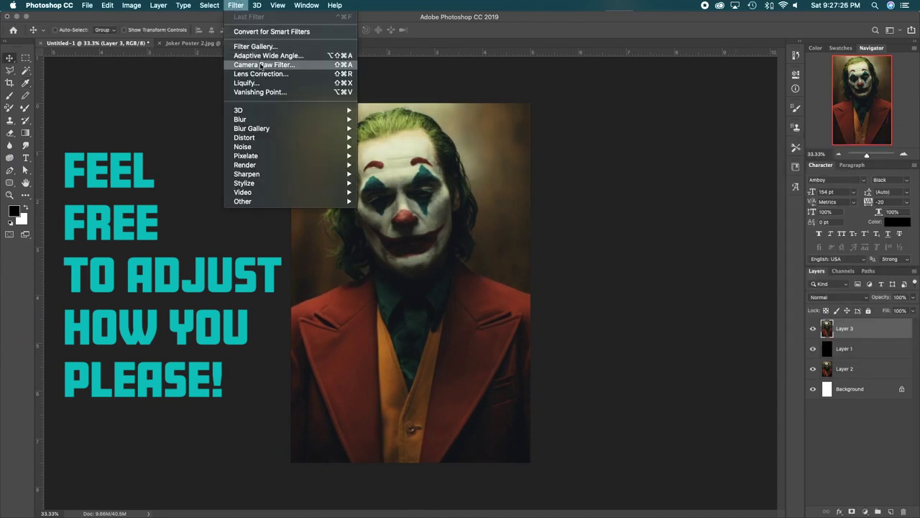
{"action": "left_click", "coordinate": [261, 65]}
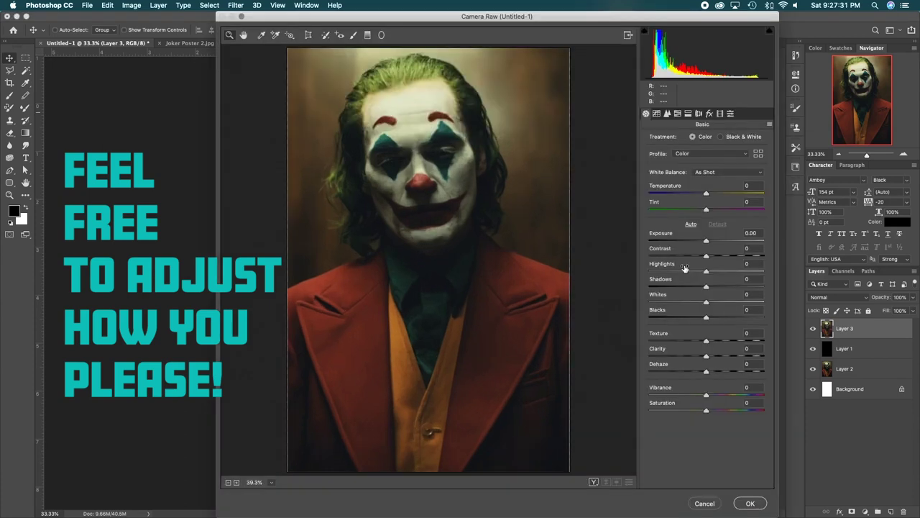
{"action": "mouse_move", "coordinate": [711, 355]}
{"action": "left_mouse_down"}
{"action": "mouse_move", "coordinate": [760, 353]}
{"action": "mouse_move", "coordinate": [712, 355]}
{"action": "mouse_move", "coordinate": [702, 341]}
{"action": "mouse_move", "coordinate": [709, 372]}
{"action": "left_mouse_up"}
{"action": "left_click_drag", "start_coordinate": [706, 302], "coordinate": [707, 256]}
{"action": "left_click", "coordinate": [750, 503]}
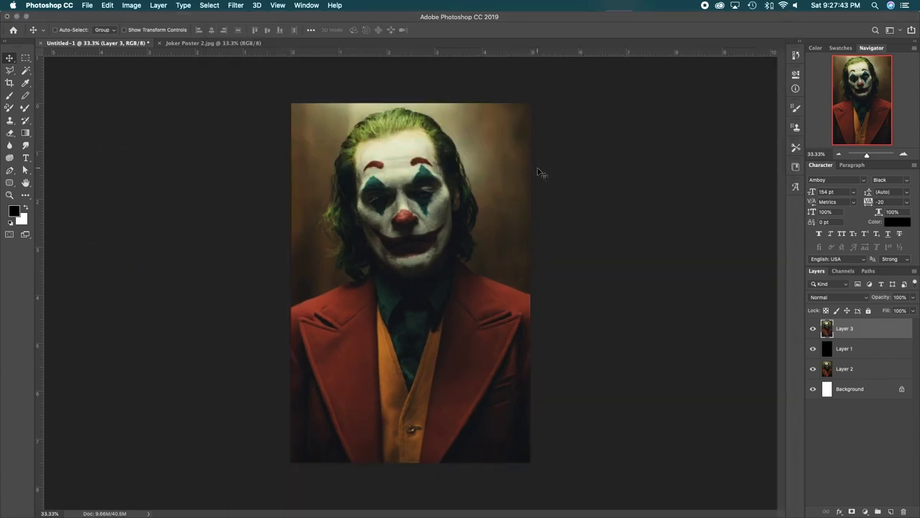
Sharpen Layer 3 with Unsharp Mask at an amount of 103%, radius 2.0 pixels and threshold 0
{"action": "left_click", "coordinate": [228, 5]}
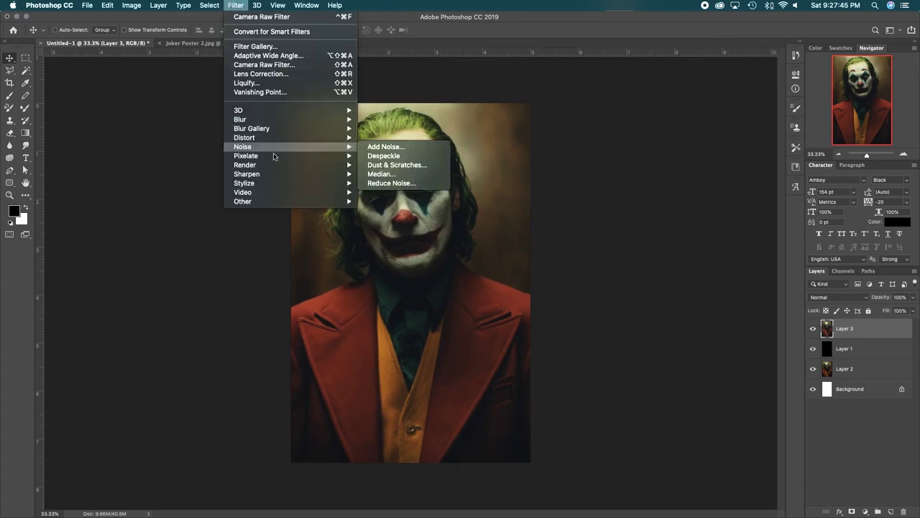
{"action": "mouse_move", "coordinate": [281, 173]}
{"action": "left_click", "coordinate": [399, 219]}
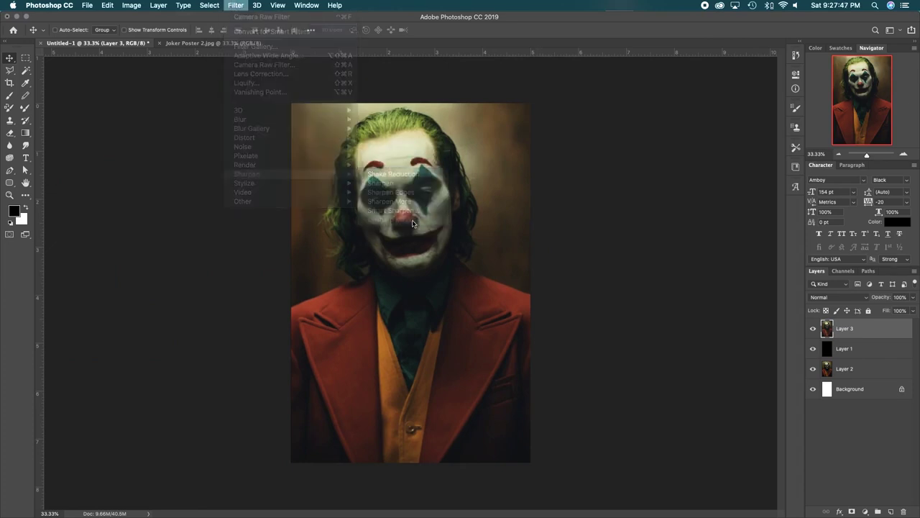
{"action": "left_click_drag", "start_coordinate": [637, 269], "coordinate": [651, 271]}
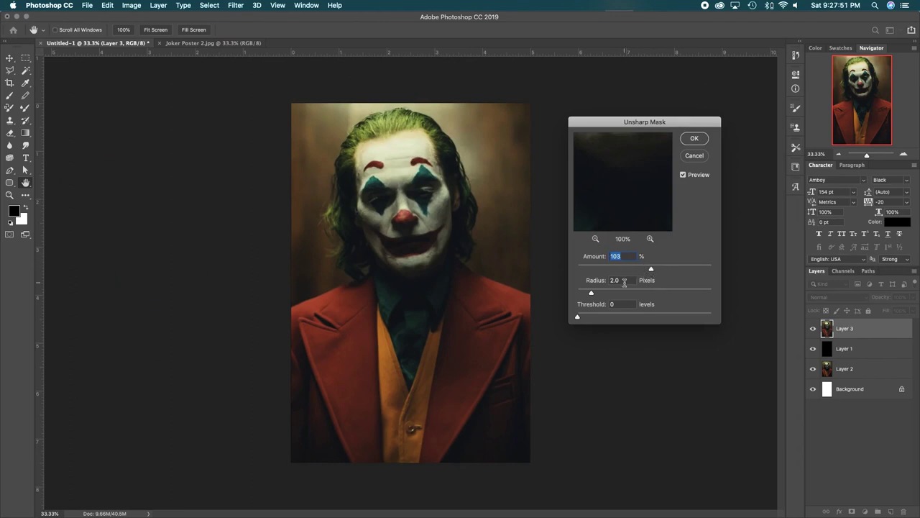
{"action": "left_click", "coordinate": [694, 141]}
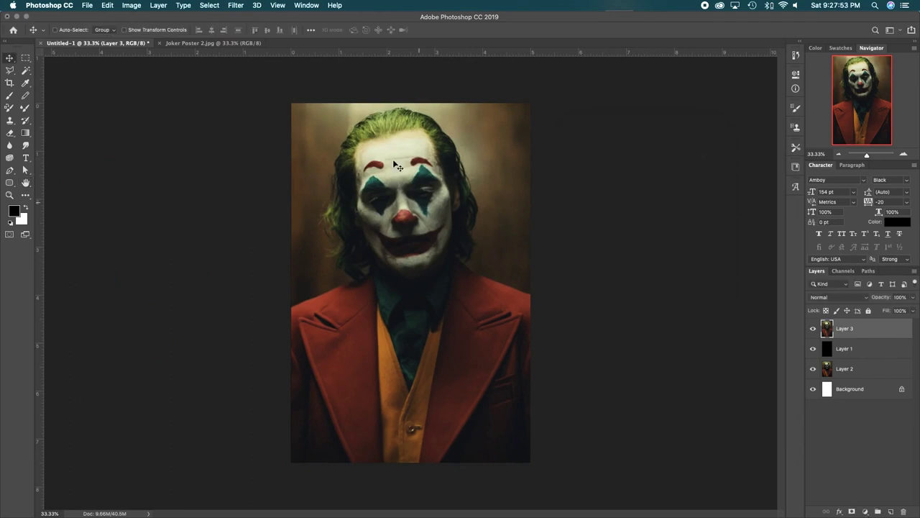
Apply Reduce Noise to Layer 3 with strength 10 and all detail and color noise values at 0%, checking the face in the preview
{"action": "left_click", "coordinate": [236, 7]}
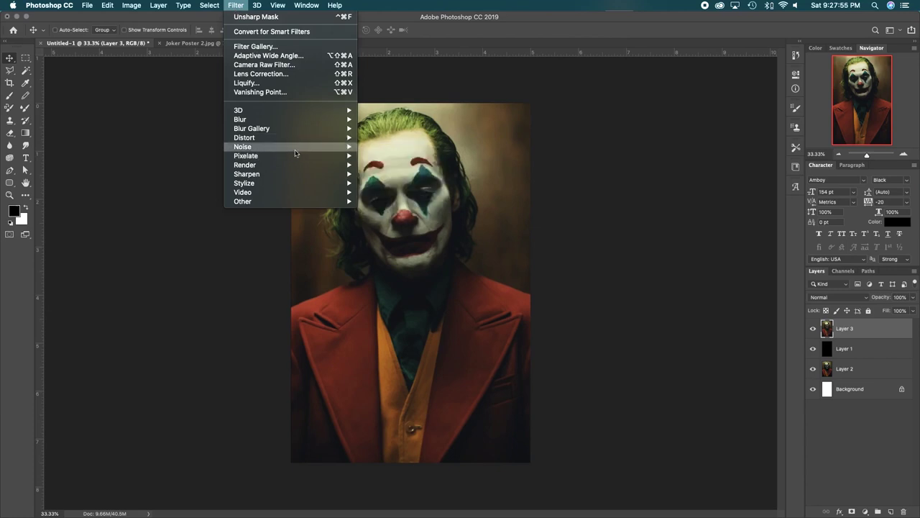
{"action": "mouse_move", "coordinate": [299, 149]}
{"action": "left_click", "coordinate": [386, 183]}
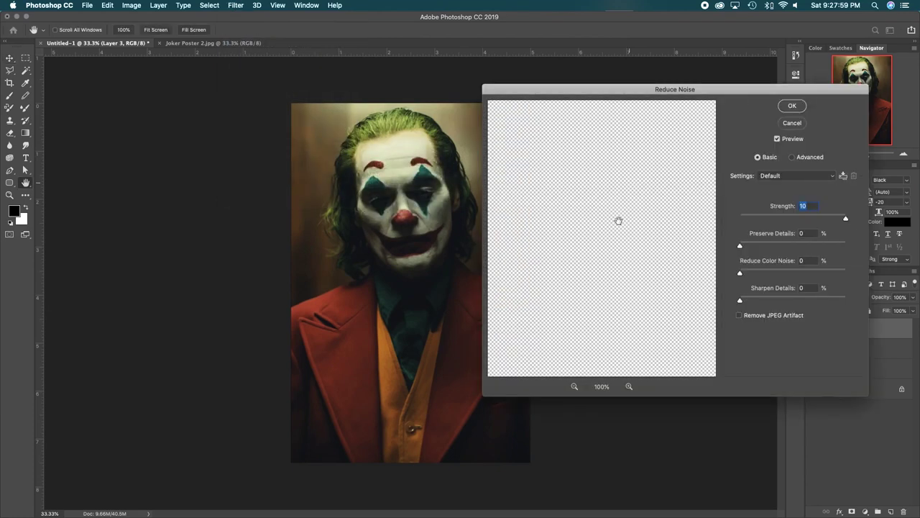
{"action": "left_click_drag", "start_coordinate": [619, 207], "coordinate": [625, 342]}
{"action": "left_click_drag", "start_coordinate": [622, 184], "coordinate": [622, 268]}
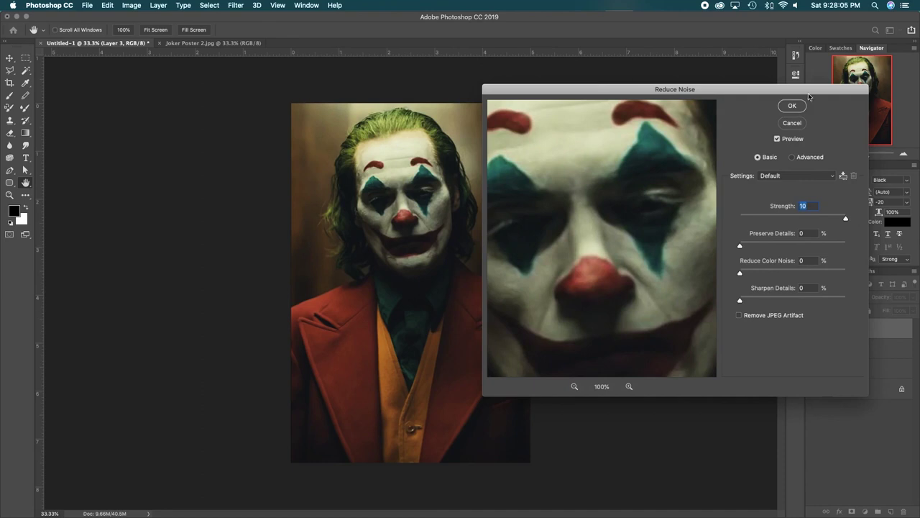
{"action": "left_click", "coordinate": [794, 123]}
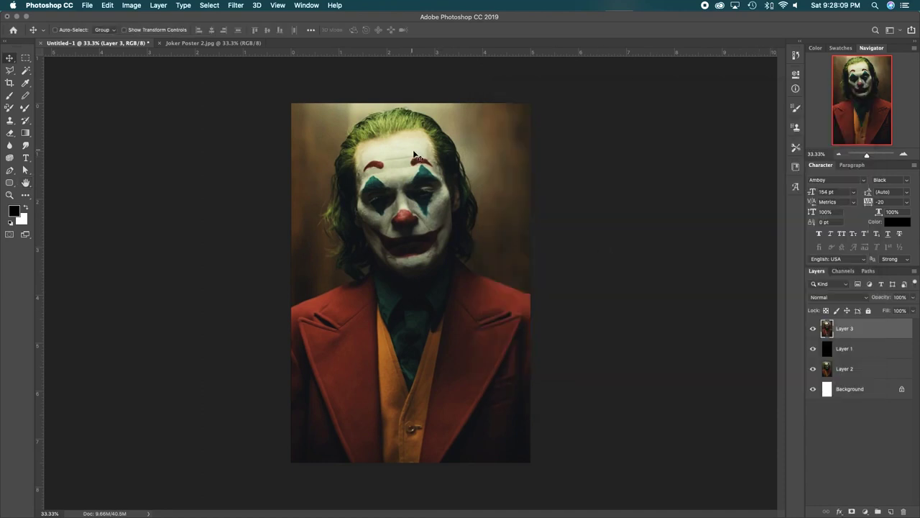
Duplicate Layer 3 and apply a High Pass filter with a 2.0 pixel radius to the copy
{"action": "left_click", "coordinate": [236, 5]}
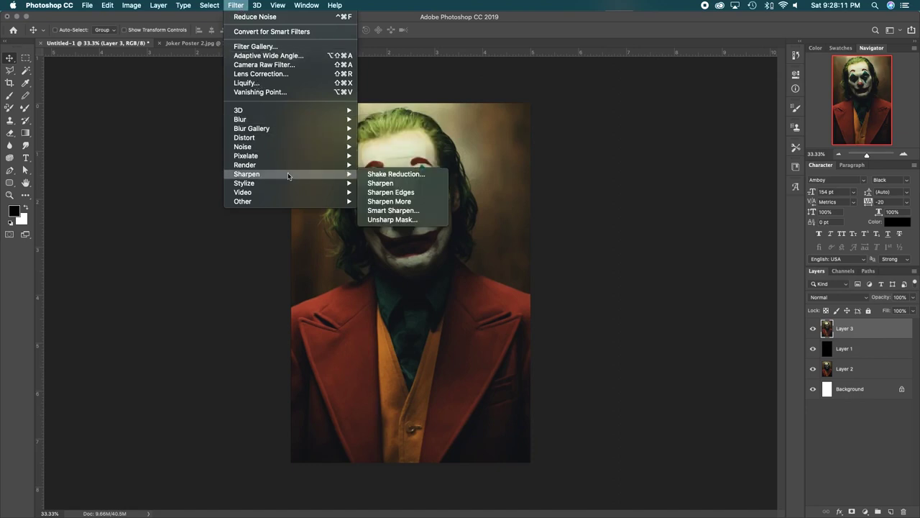
{"action": "left_click", "coordinate": [504, 169]}
{"action": "key", "text": "super+j"}
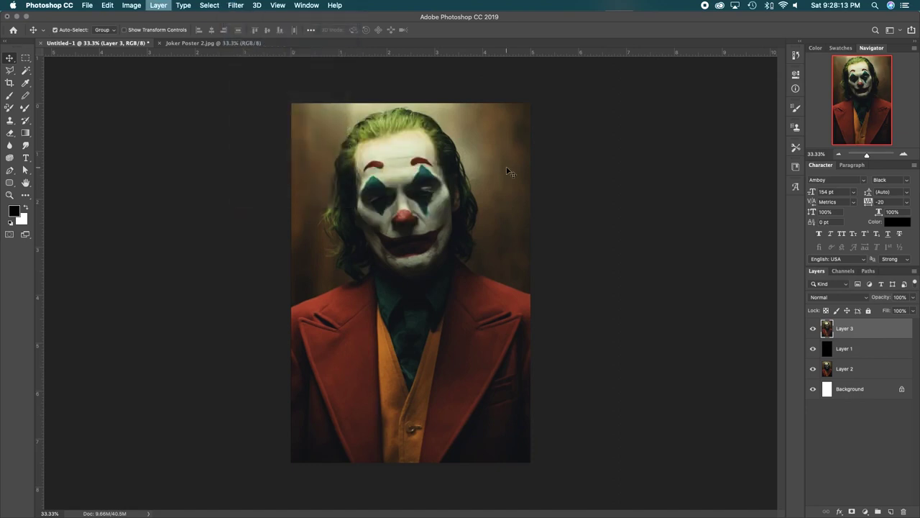
{"action": "left_click", "coordinate": [235, 5]}
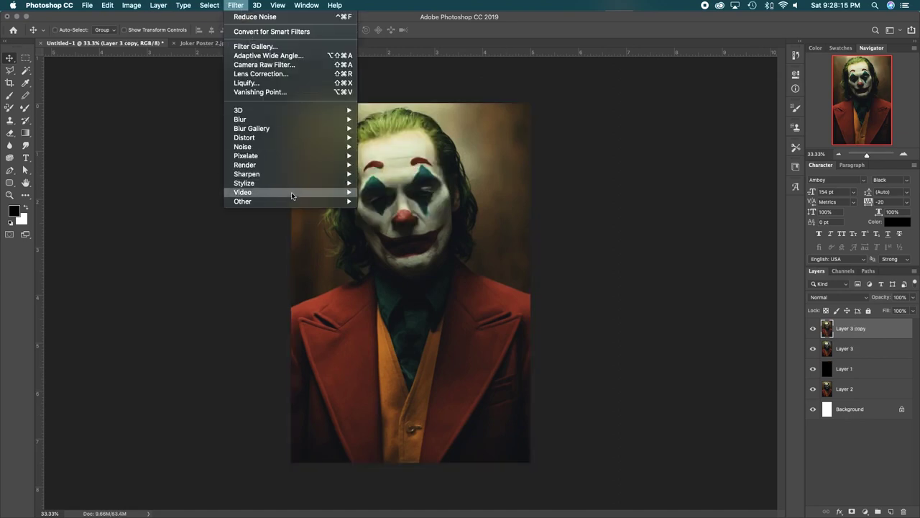
{"action": "mouse_move", "coordinate": [293, 199]}
{"action": "left_click", "coordinate": [397, 209]}
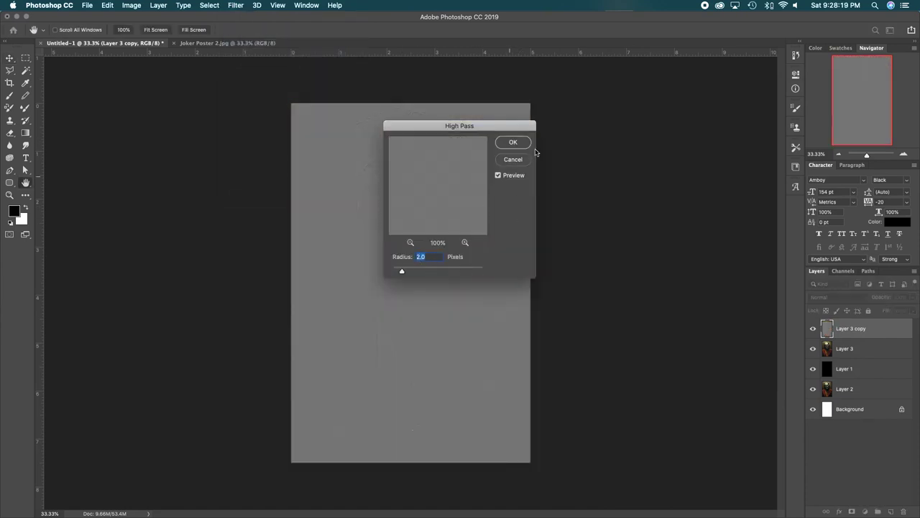
{"action": "key", "text": "Return"}
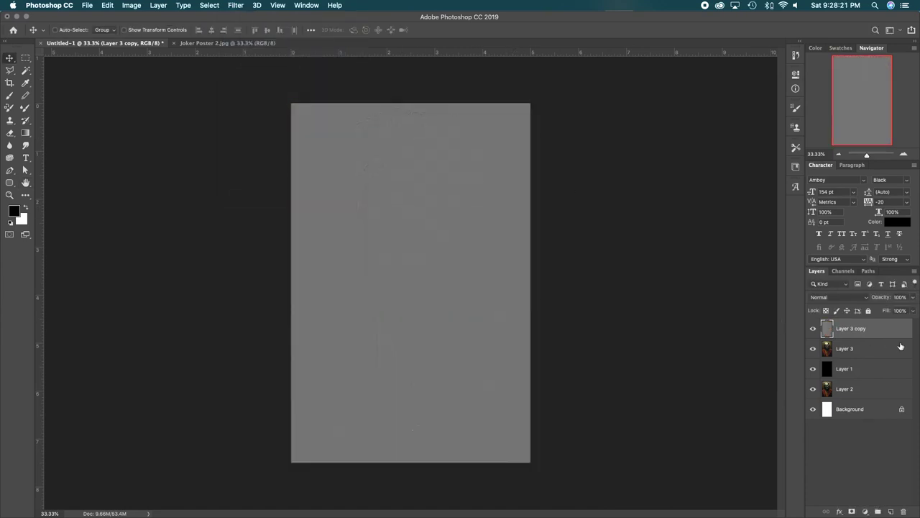
Set the High Pass layer's blend mode to Linear Light and merge it down into Layer 3
{"action": "left_click", "coordinate": [826, 297]}
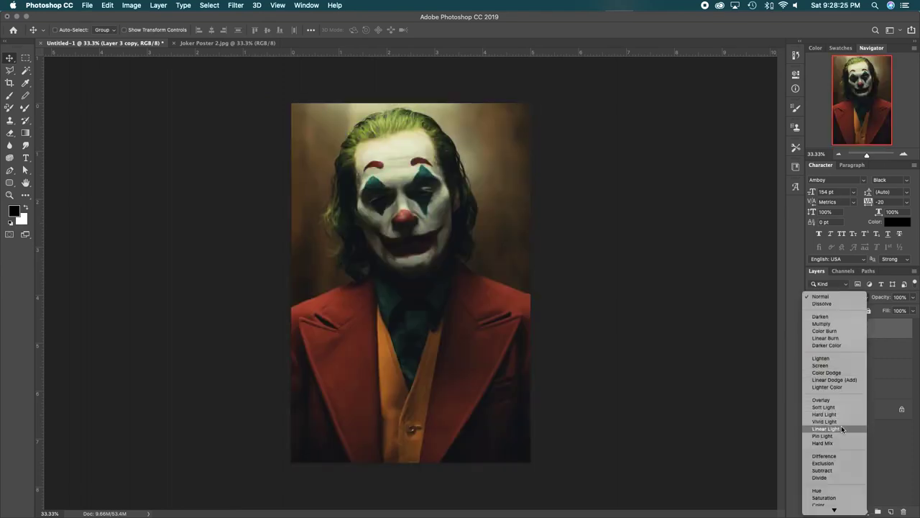
{"action": "left_click", "coordinate": [843, 429]}
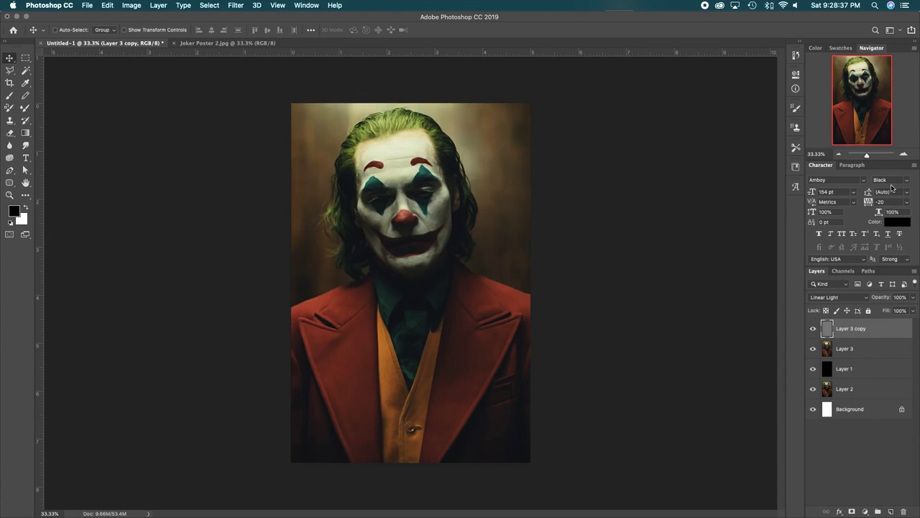
{"action": "left_click", "coordinate": [904, 154]}
{"action": "left_click_drag", "start_coordinate": [870, 120], "coordinate": [866, 109]}
{"action": "left_click", "coordinate": [839, 155]}
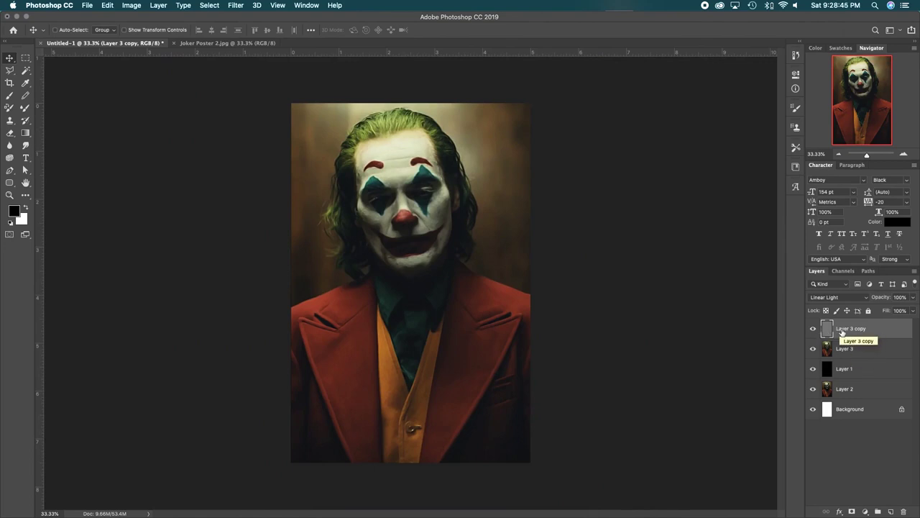
{"action": "key", "text": "super+e"}
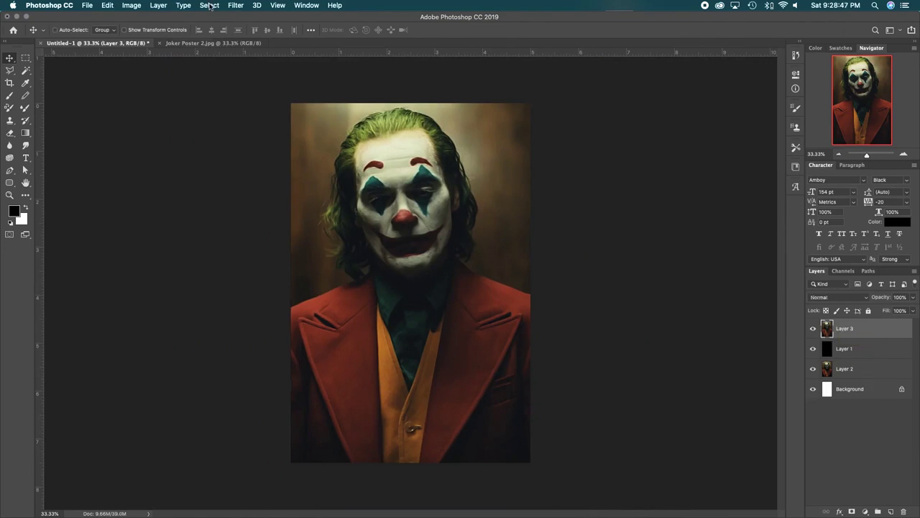
Apply the Diffuse filter in Anisotropic mode to Layer 3, checking the mouth and nose in the preview
{"action": "left_click", "coordinate": [236, 6]}
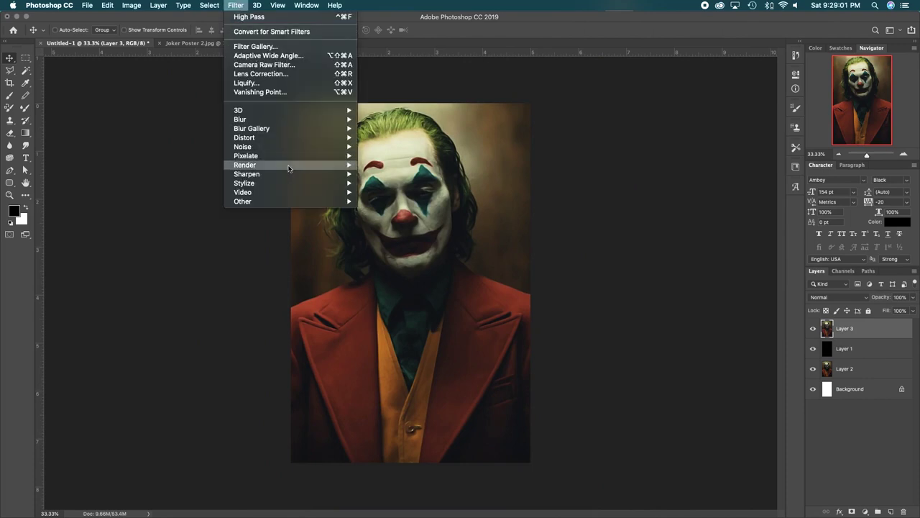
{"action": "mouse_move", "coordinate": [299, 184]}
{"action": "left_click", "coordinate": [392, 184]}
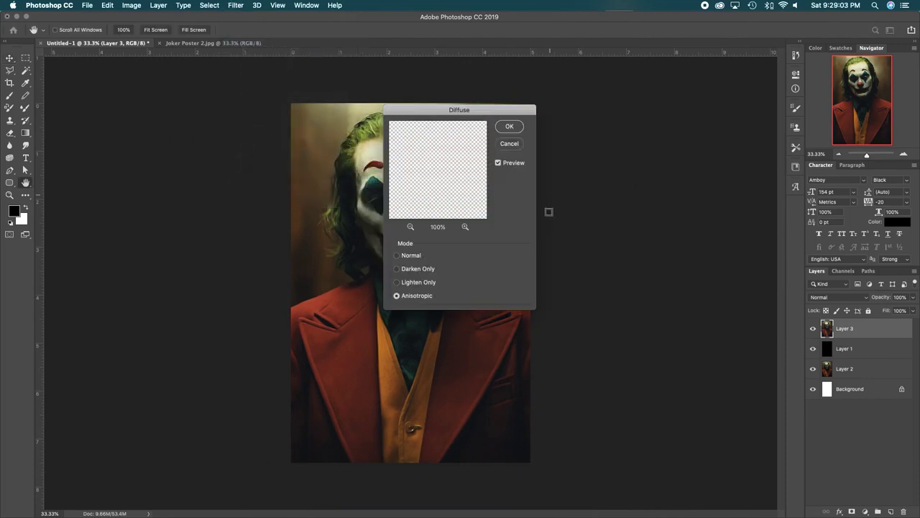
{"action": "left_click_drag", "start_coordinate": [487, 116], "coordinate": [645, 115]}
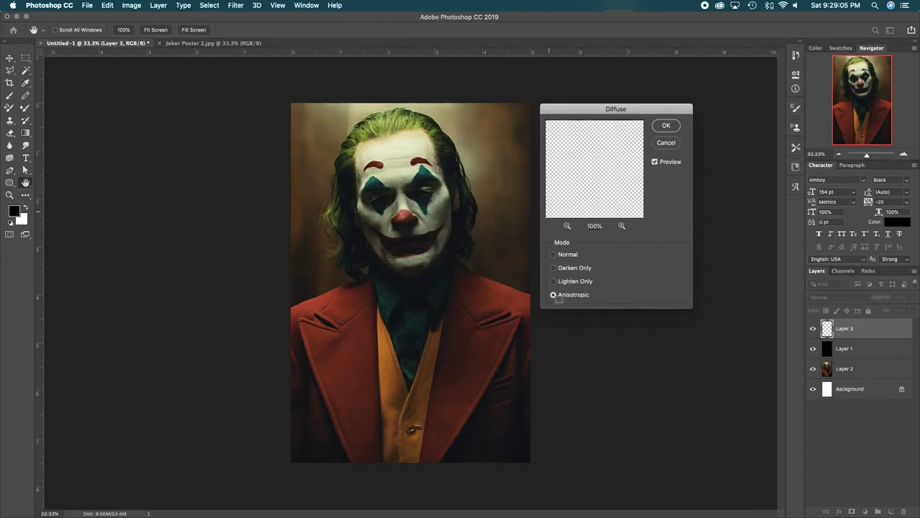
{"action": "left_click_drag", "start_coordinate": [604, 159], "coordinate": [614, 230]}
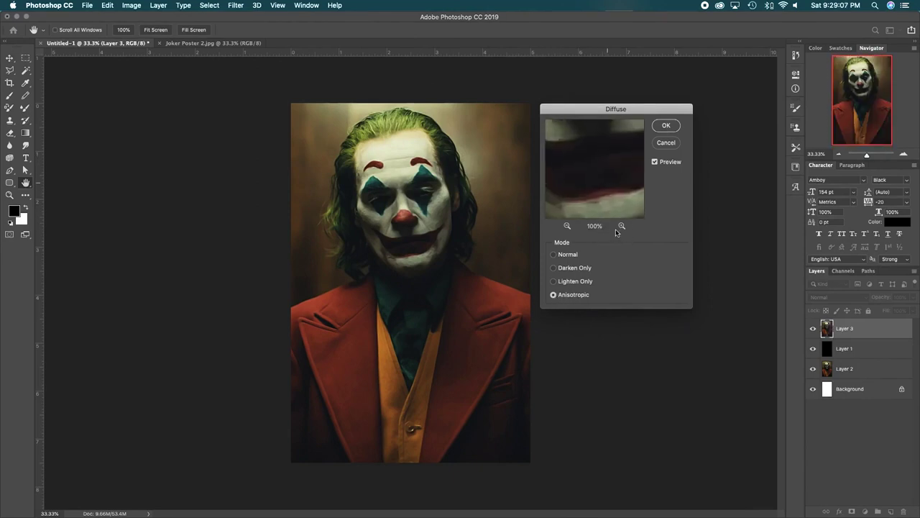
{"action": "left_click_drag", "start_coordinate": [595, 147], "coordinate": [609, 200]}
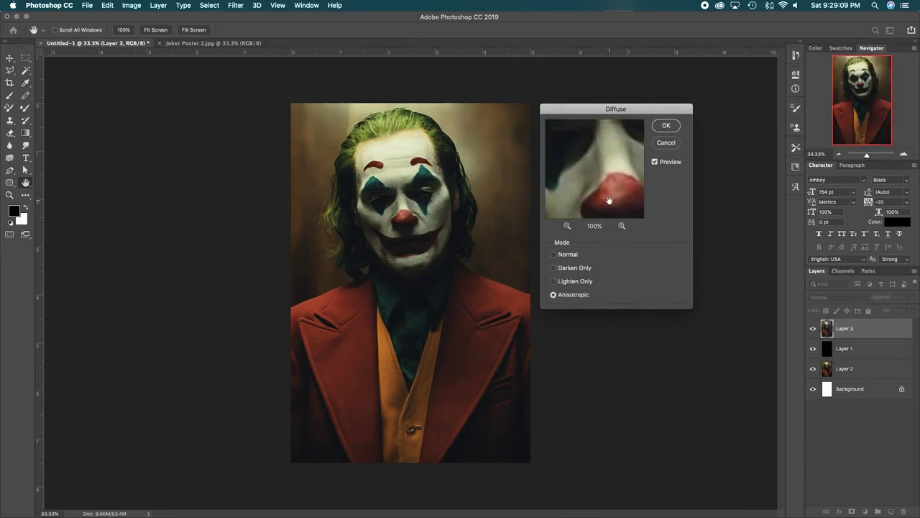
{"action": "left_click", "coordinate": [667, 125]}
Rotate the canvas 90° clockwise and reapply the Diffuse filter to Layer 3
{"action": "left_click", "coordinate": [132, 5]}
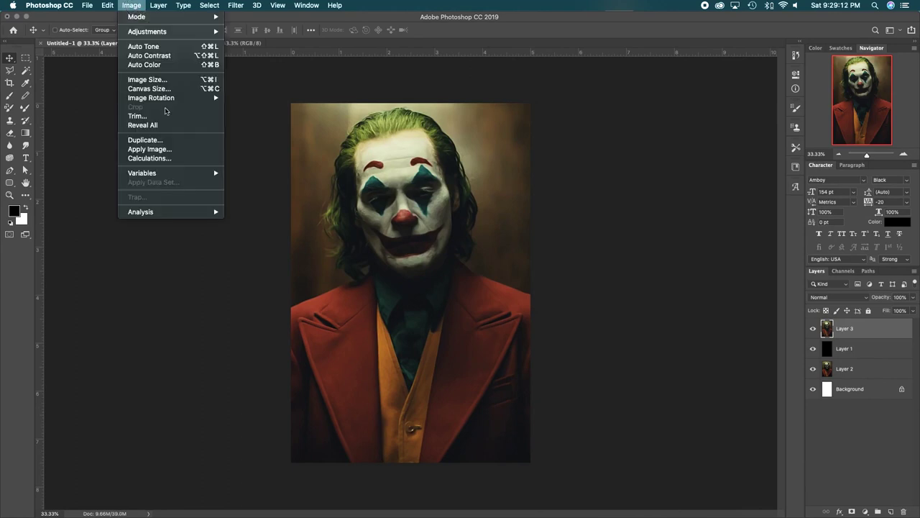
{"action": "key", "text": "Escape"}
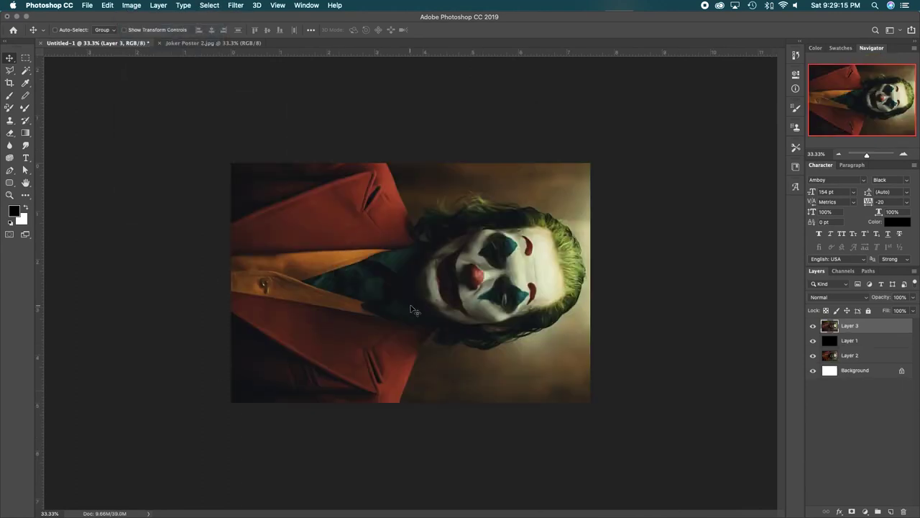
{"action": "left_click", "coordinate": [236, 5]}
{"action": "left_click", "coordinate": [240, 17]}
Rotate the canvas another 90° clockwise so the portrait is upside down, and repeat the Diffuse filter
{"action": "left_click", "coordinate": [132, 6]}
{"action": "mouse_move", "coordinate": [165, 102]}
{"action": "left_click", "coordinate": [259, 115]}
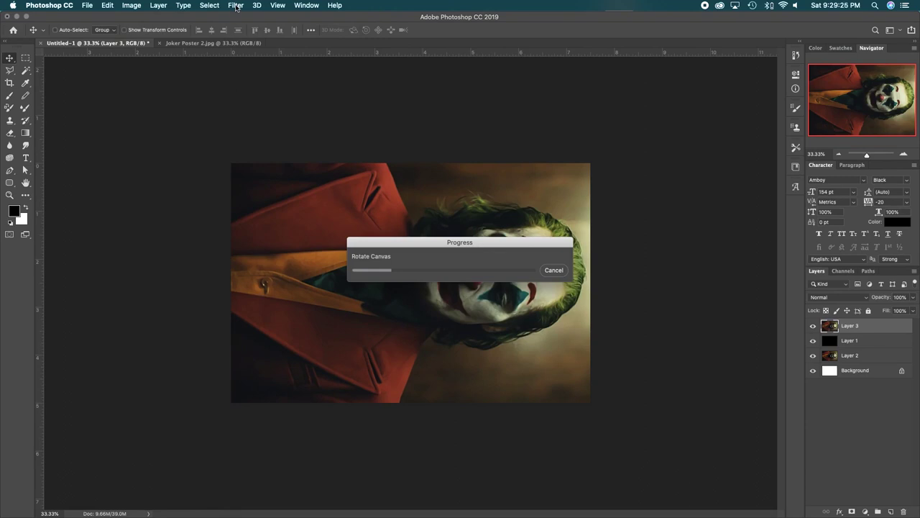
{"action": "left_click", "coordinate": [236, 6]}
{"action": "left_click", "coordinate": [241, 17]}
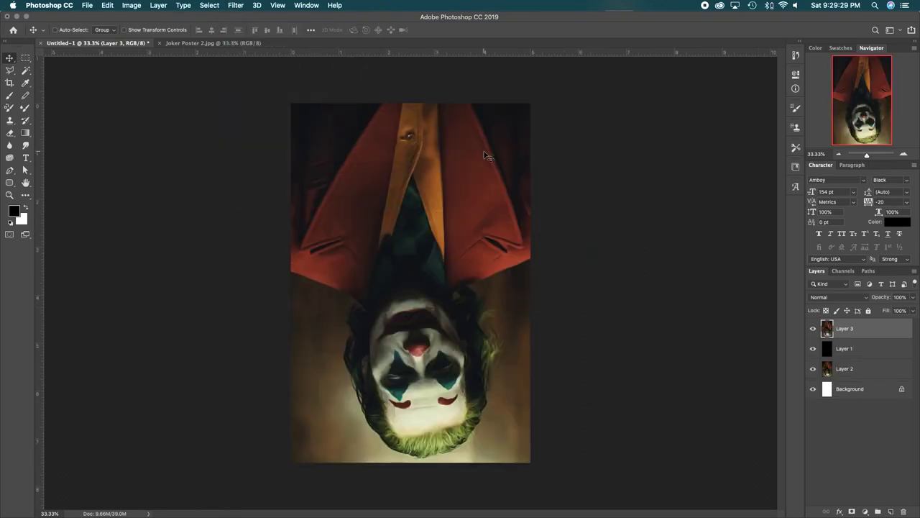
Turn the canvas a third 90° clockwise and run the Diffuse filter on Layer 3 again
{"action": "left_click", "coordinate": [131, 6]}
{"action": "mouse_move", "coordinate": [170, 97]}
{"action": "left_click", "coordinate": [249, 107]}
{"action": "left_click", "coordinate": [237, 7]}
{"action": "left_click", "coordinate": [242, 18]}
Rotate the canvas a final 90° clockwise back to upright, reapply Diffuse, and inspect the smoothed face up close
{"action": "left_click", "coordinate": [131, 6]}
{"action": "mouse_move", "coordinate": [165, 94]}
{"action": "left_click", "coordinate": [255, 105]}
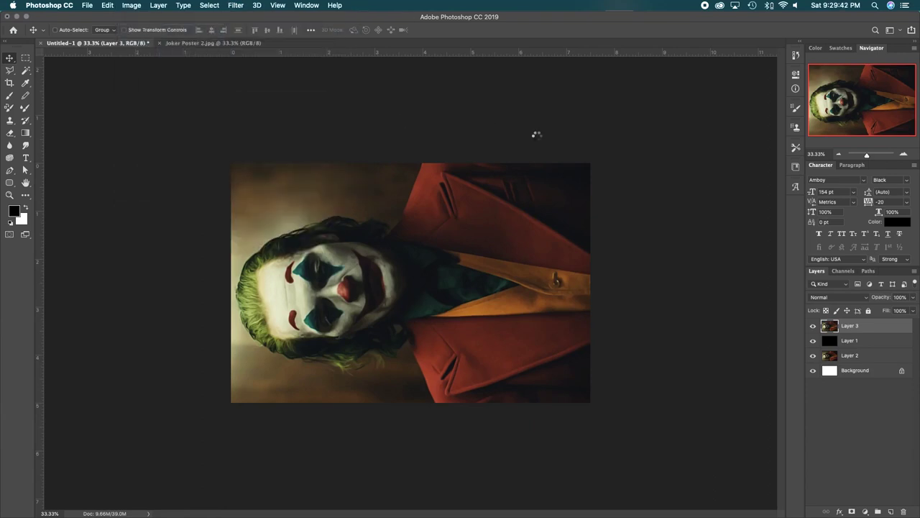
{"action": "left_click", "coordinate": [236, 6]}
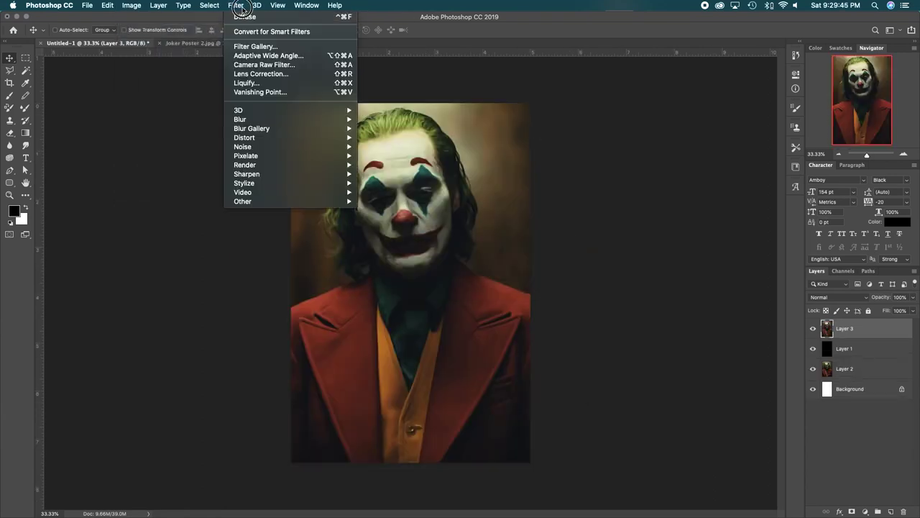
{"action": "left_click", "coordinate": [260, 17]}
{"action": "left_click", "coordinate": [904, 154]}
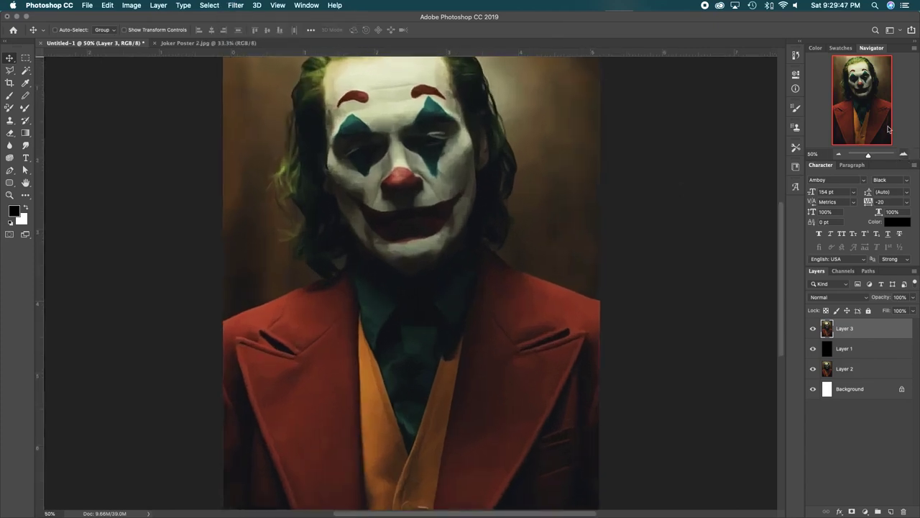
{"action": "left_click", "coordinate": [904, 154]}
{"action": "left_click_drag", "start_coordinate": [866, 119], "coordinate": [865, 105]}
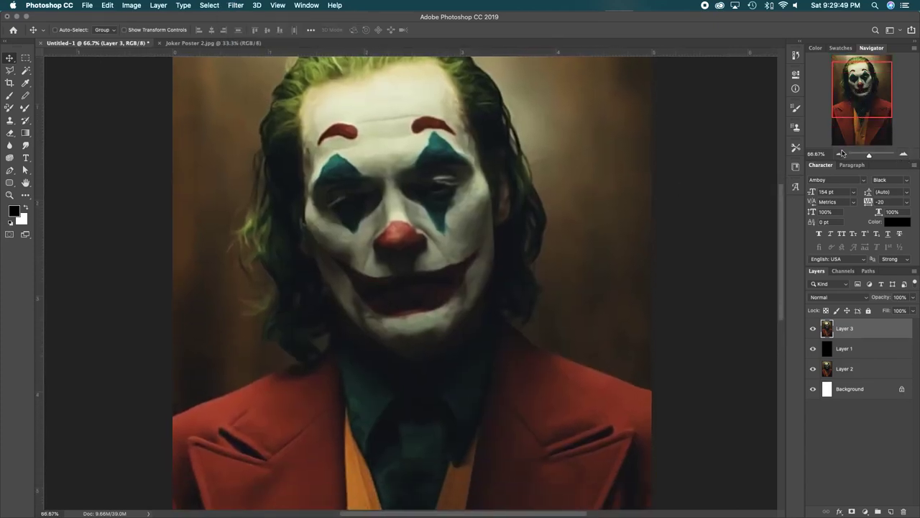
{"action": "left_click", "coordinate": [838, 154]}
{"action": "left_click", "coordinate": [838, 154]}
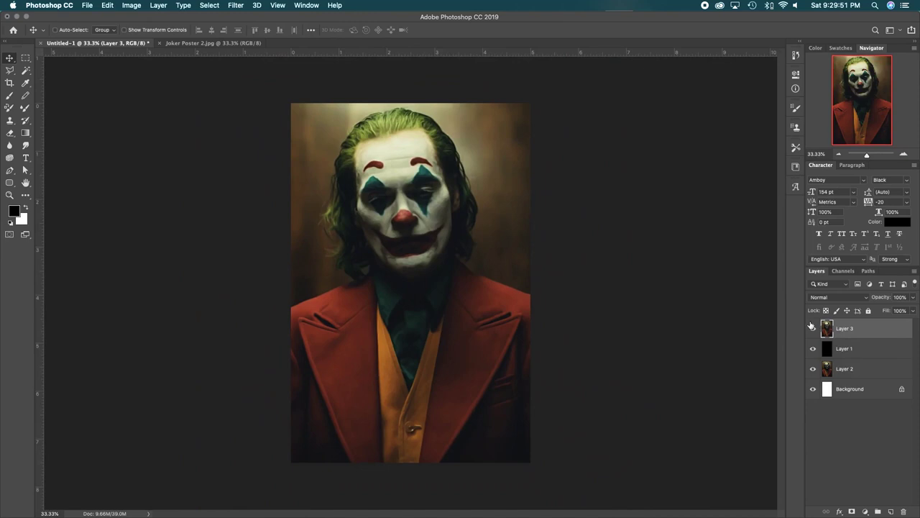
Sharpen Layer 3 with Unsharp Mask at an amount of 86%, radius 2.0 pixels and threshold 0
{"action": "left_click", "coordinate": [236, 5]}
{"action": "mouse_move", "coordinate": [293, 176]}
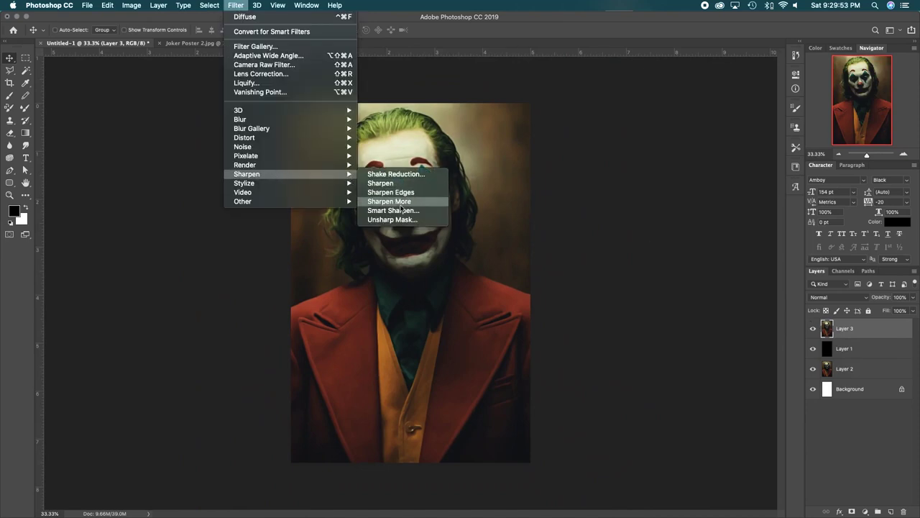
{"action": "left_click", "coordinate": [392, 219]}
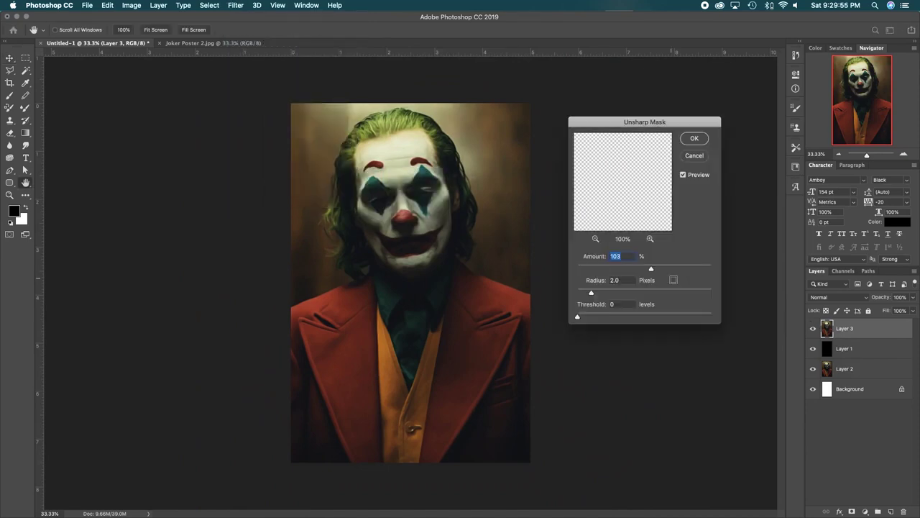
{"action": "left_click_drag", "start_coordinate": [651, 270], "coordinate": [641, 270]}
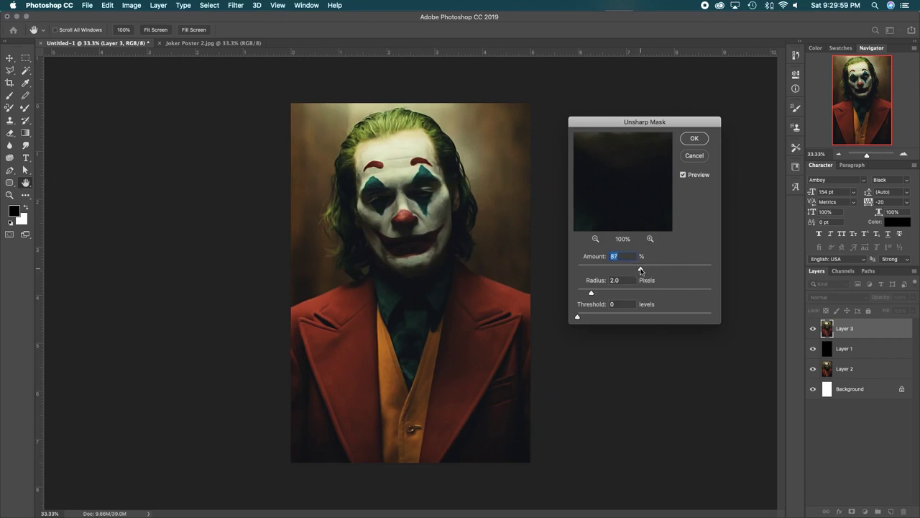
{"action": "mouse_move", "coordinate": [644, 268]}
{"action": "left_mouse_down"}
{"action": "mouse_move", "coordinate": [656, 269]}
{"action": "mouse_move", "coordinate": [641, 268]}
{"action": "left_mouse_up"}
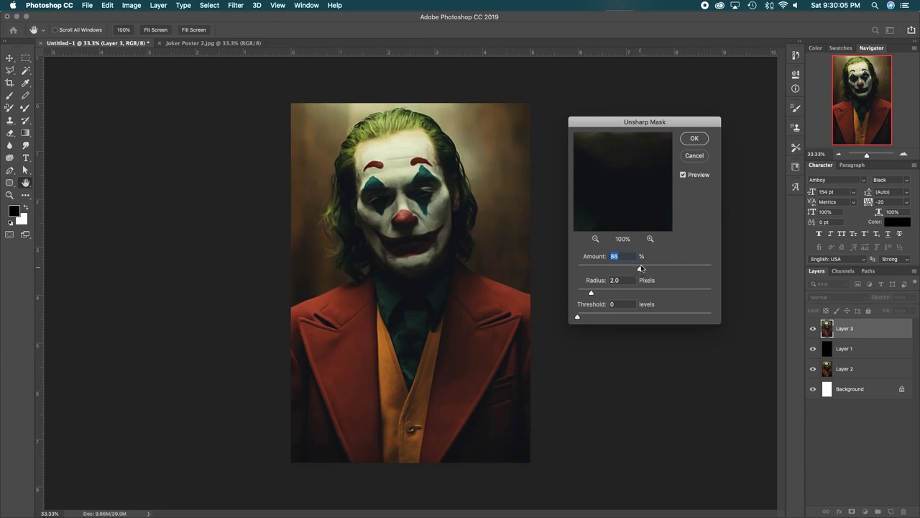
{"action": "left_click", "coordinate": [693, 140]}
Apply Reduce Noise to Layer 3 with strength 10 and Preserve Details, Reduce Color Noise and Sharpen Details at 0%
{"action": "left_click", "coordinate": [237, 5]}
{"action": "mouse_move", "coordinate": [264, 148]}
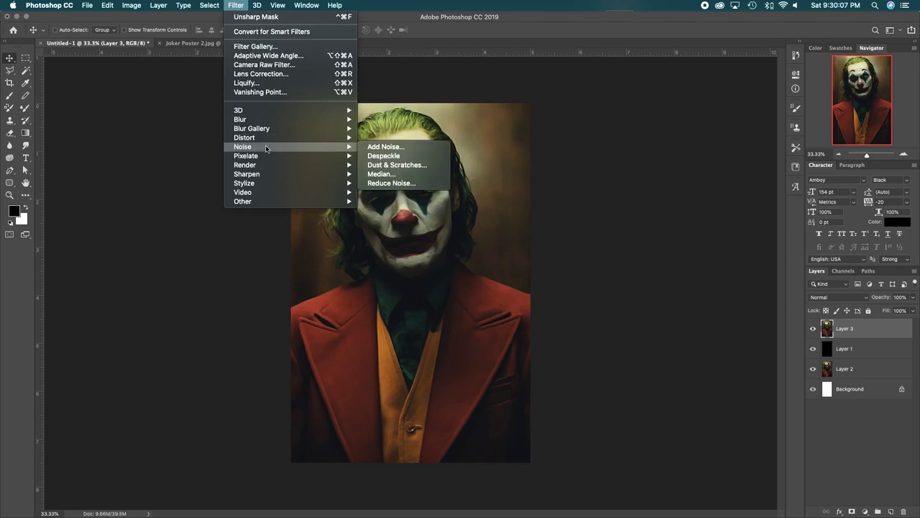
{"action": "left_click", "coordinate": [386, 181]}
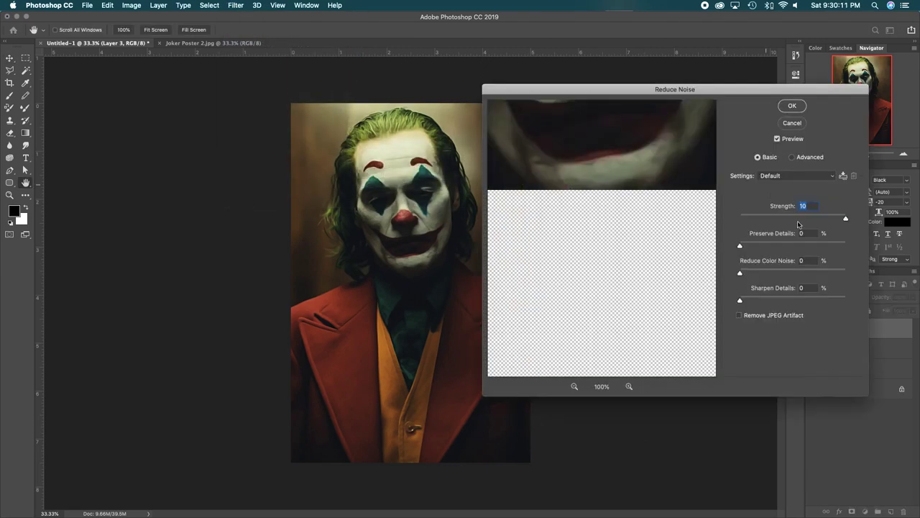
{"action": "left_click", "coordinate": [792, 107]}
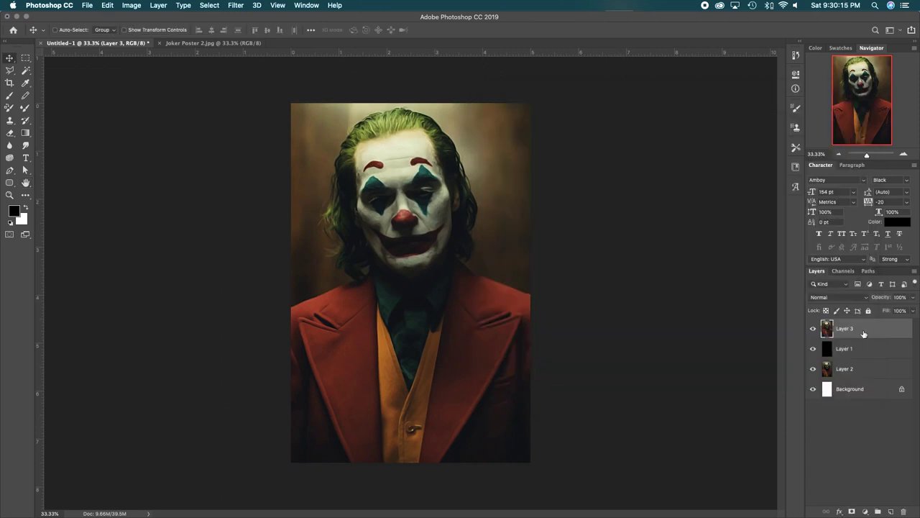
Duplicate Layer 3 and apply a High Pass filter with a 2.0 pixel radius to the copy
{"action": "key", "text": "super+j"}
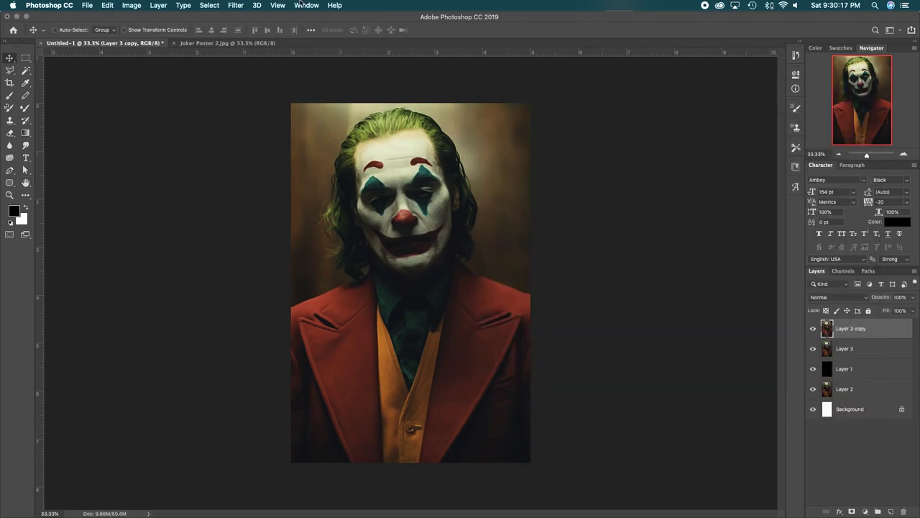
{"action": "left_click", "coordinate": [236, 5]}
{"action": "mouse_move", "coordinate": [287, 201]}
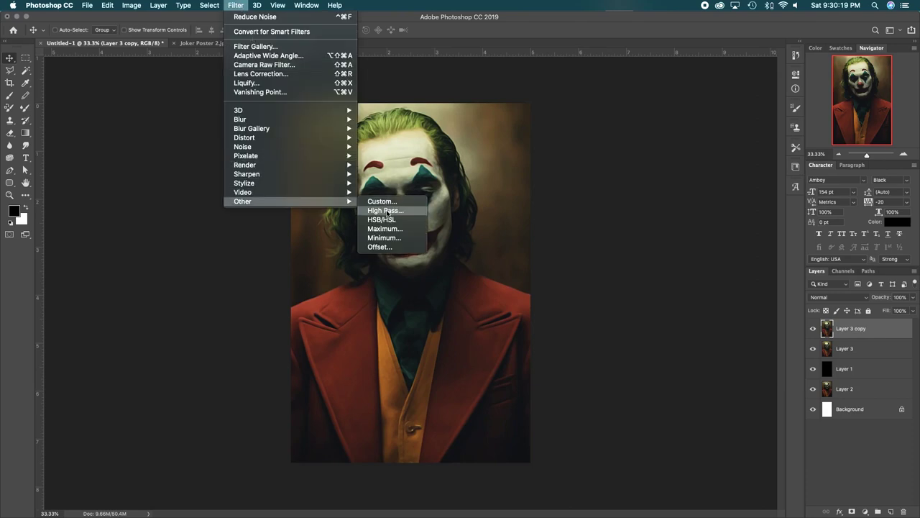
{"action": "left_click", "coordinate": [386, 209]}
{"action": "left_click_drag", "start_coordinate": [493, 125], "coordinate": [640, 129]}
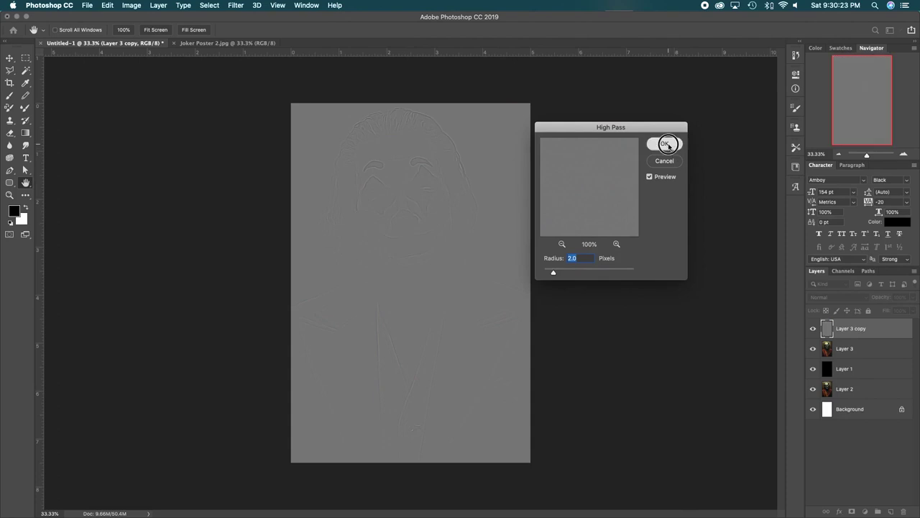
{"action": "left_click", "coordinate": [663, 143]}
Try the Overlay blend mode on the High Pass layer, comparing the image with the layer hidden and shown
{"action": "left_click", "coordinate": [834, 297]}
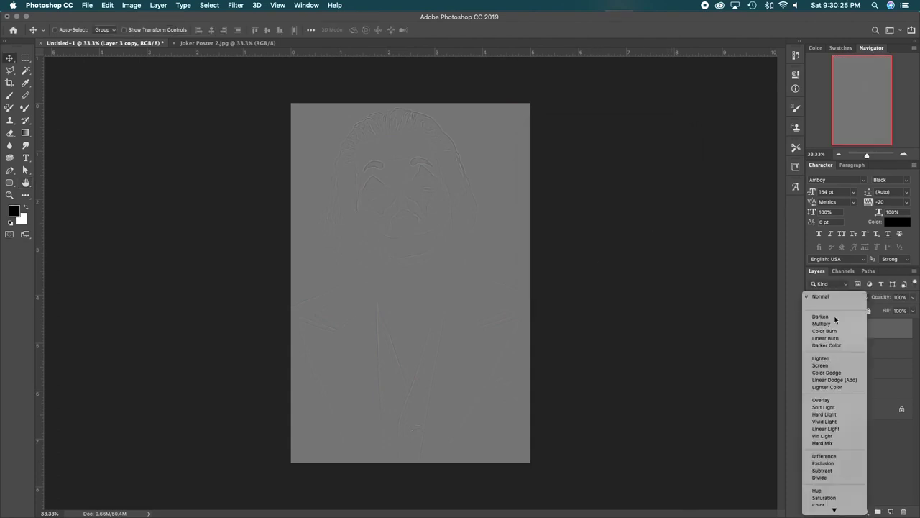
{"action": "left_click", "coordinate": [838, 399]}
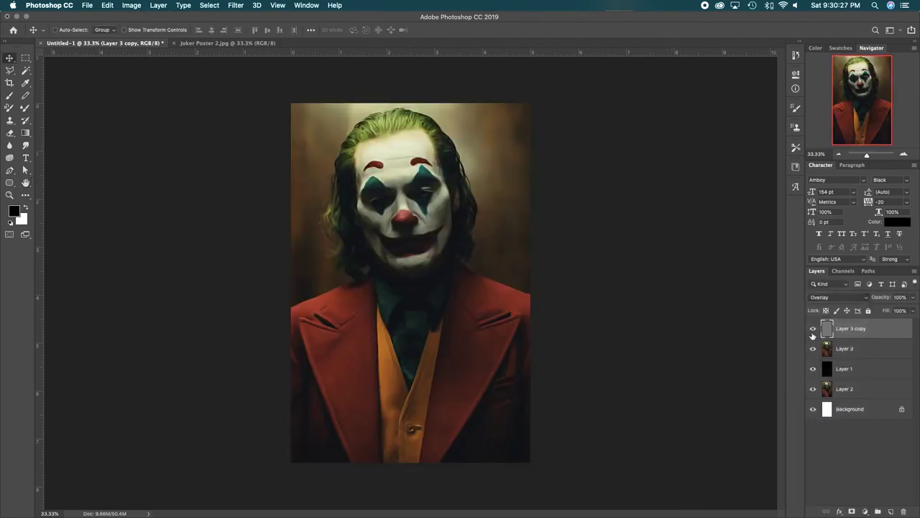
{"action": "left_click", "coordinate": [813, 330]}
{"action": "left_click", "coordinate": [813, 330]}
Set the High Pass layer's blend mode to Linear Light and compare the face with the layer hidden and shown
{"action": "left_click", "coordinate": [838, 298]}
{"action": "left_click", "coordinate": [838, 326]}
{"action": "left_click", "coordinate": [904, 154]}
{"action": "left_click", "coordinate": [904, 153]}
{"action": "left_click_drag", "start_coordinate": [875, 116], "coordinate": [868, 81]}
{"action": "left_click", "coordinate": [814, 330]}
{"action": "left_click", "coordinate": [814, 330]}
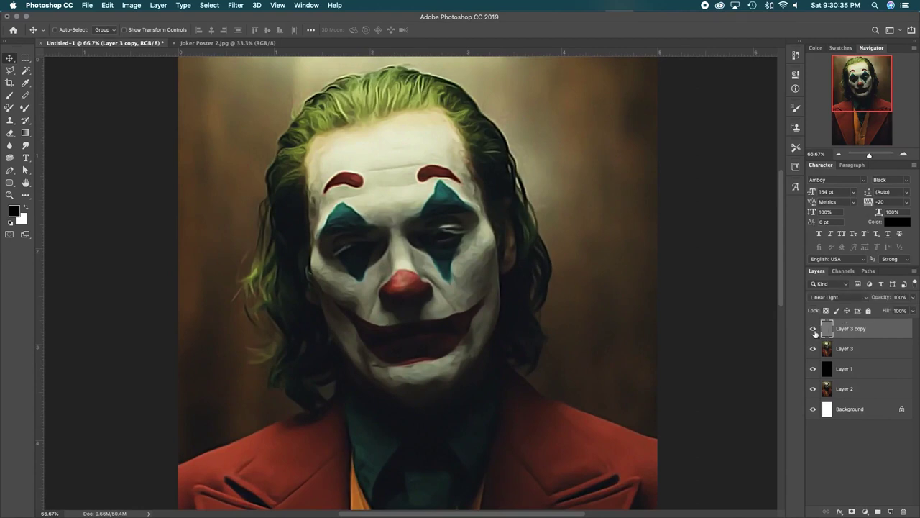
Compare the edited portrait with the original Layer 2 by temporarily hiding the three layers above it
{"action": "left_click", "coordinate": [839, 155]}
{"action": "scroll", "coordinate": [494, 302], "scroll_direction": "down", "scroll_amount": 3}
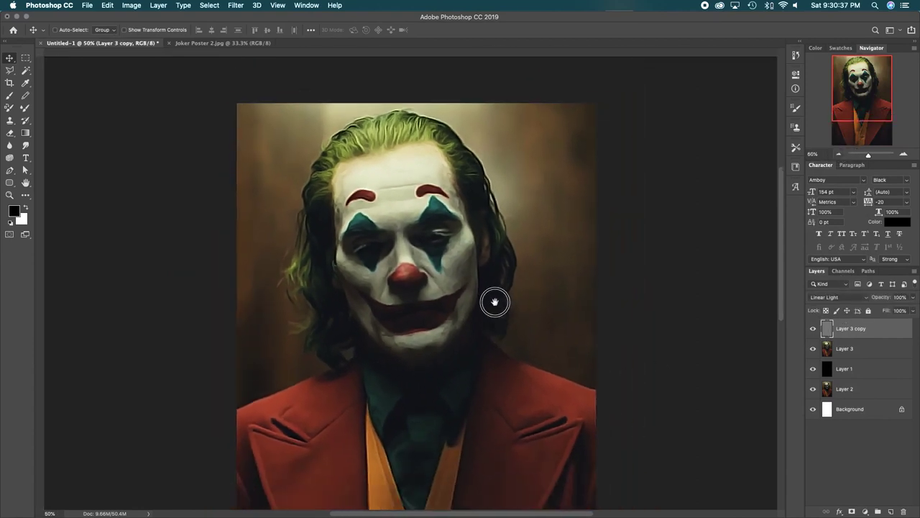
{"action": "left_click", "coordinate": [814, 348]}
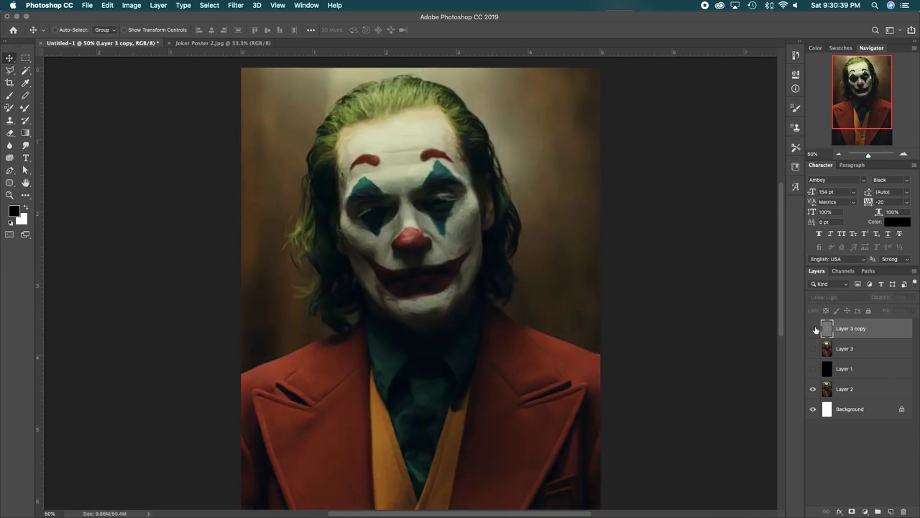
{"action": "left_click_drag", "start_coordinate": [814, 349], "coordinate": [813, 330]}
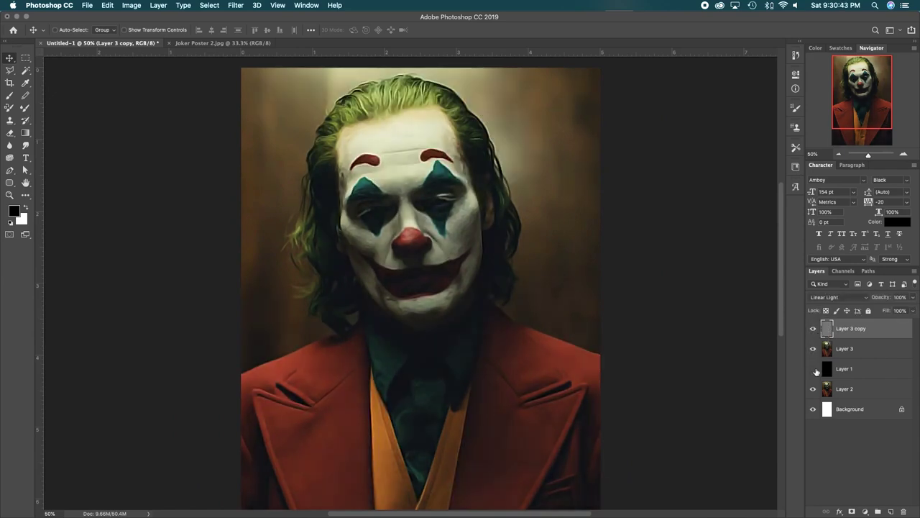
{"action": "left_click_drag", "start_coordinate": [615, 379], "coordinate": [592, 328]}
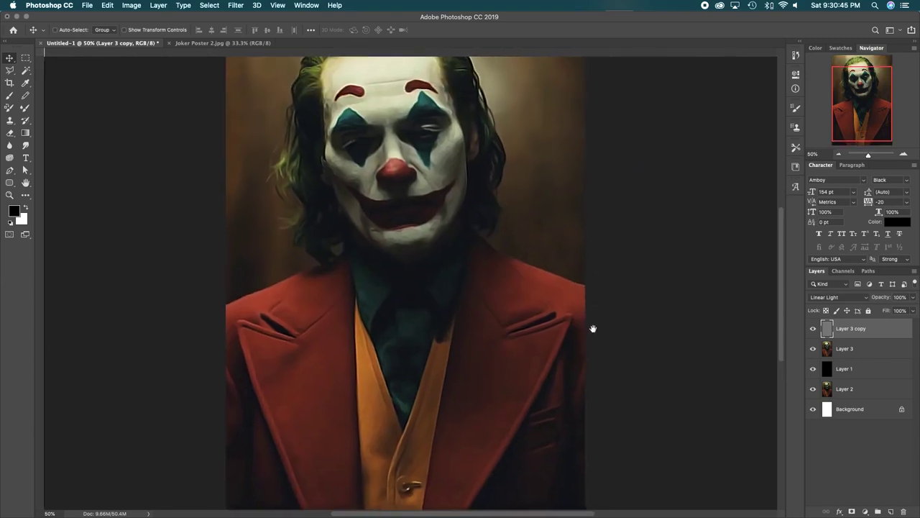
{"action": "left_click", "coordinate": [839, 154]}
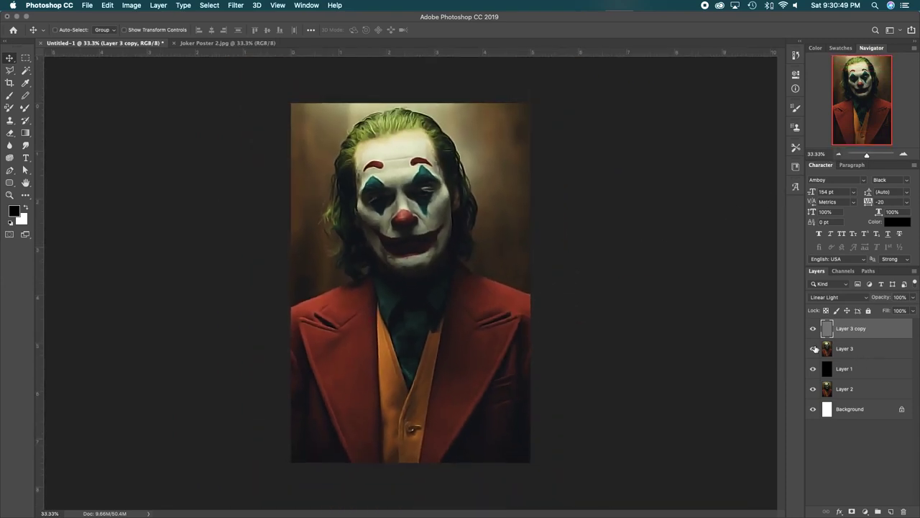
Review the reference design in Joker Poster 2.jpg, and select Layer 1 back in the working document
{"action": "left_click", "coordinate": [252, 45]}
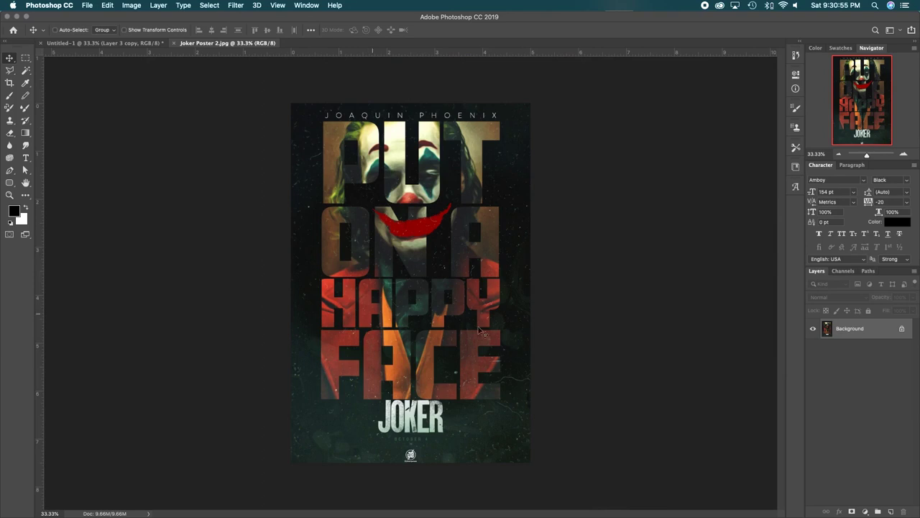
{"action": "left_click", "coordinate": [131, 44]}
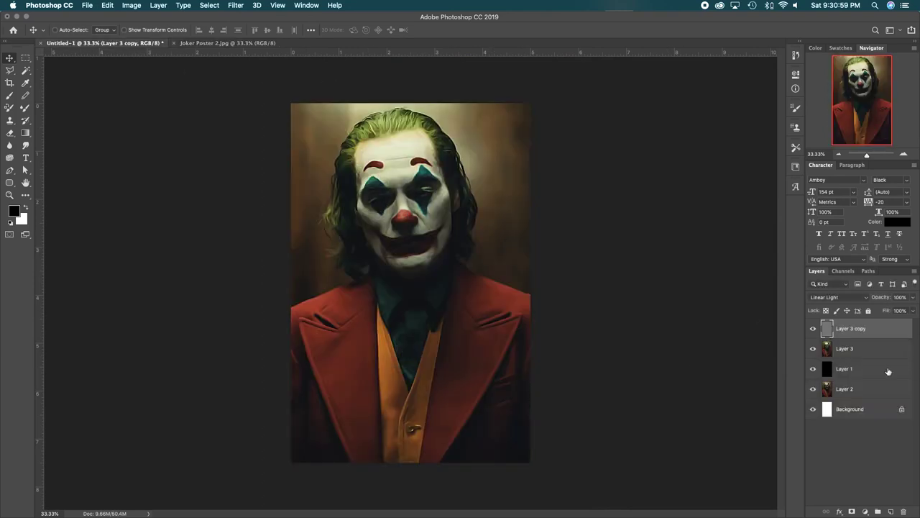
{"action": "left_click", "coordinate": [859, 368]}
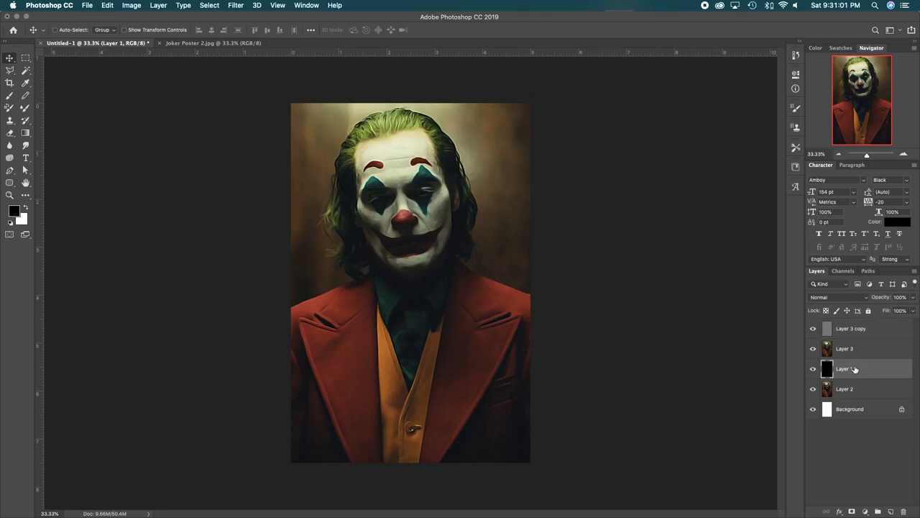
Hide Layer 3 and Layer 3 copy, and ready the Type tool with white text above the black Layer 1
{"action": "left_click_drag", "start_coordinate": [814, 349], "coordinate": [814, 329]}
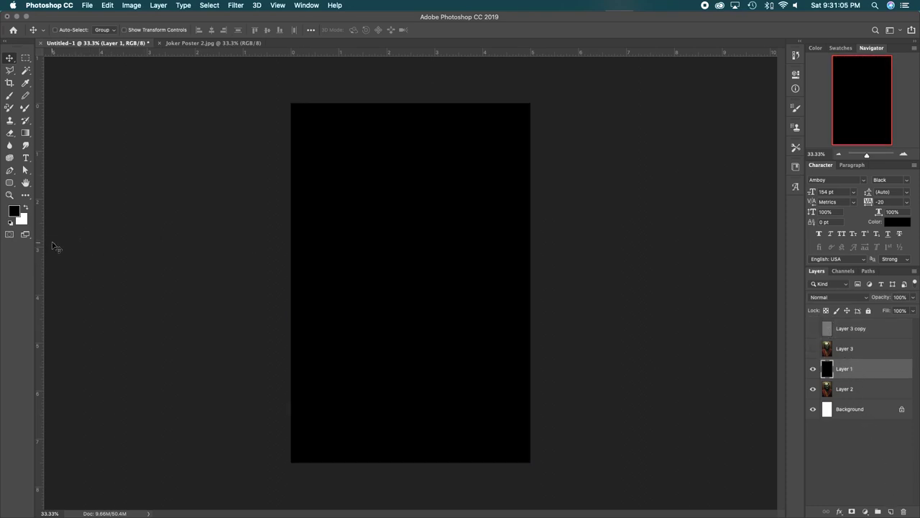
{"action": "key", "text": "x"}
{"action": "key", "text": "t"}
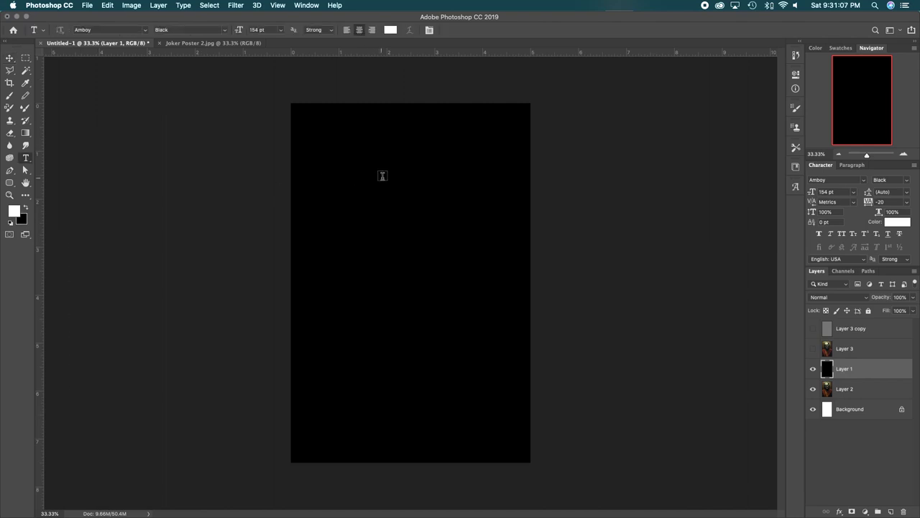
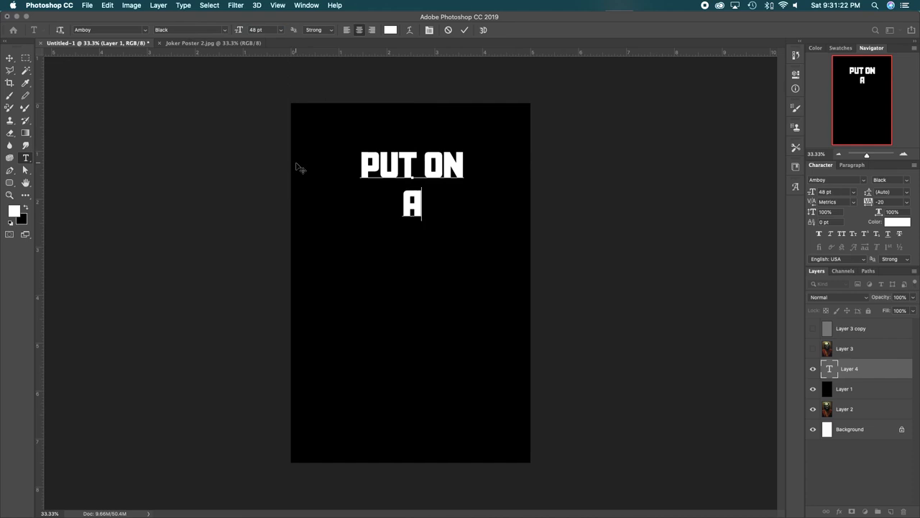
Rework the white text into four centred lines reading PUT, ON A, HAPPY and FACE
{"action": "key", "text": "BackSpace"}
{"action": "key", "text": "BackSpace"}
{"action": "key", "text": "BackSpace"}
{"action": "key", "text": "BackSpace"}
{"action": "key", "text": "BackSpace"}
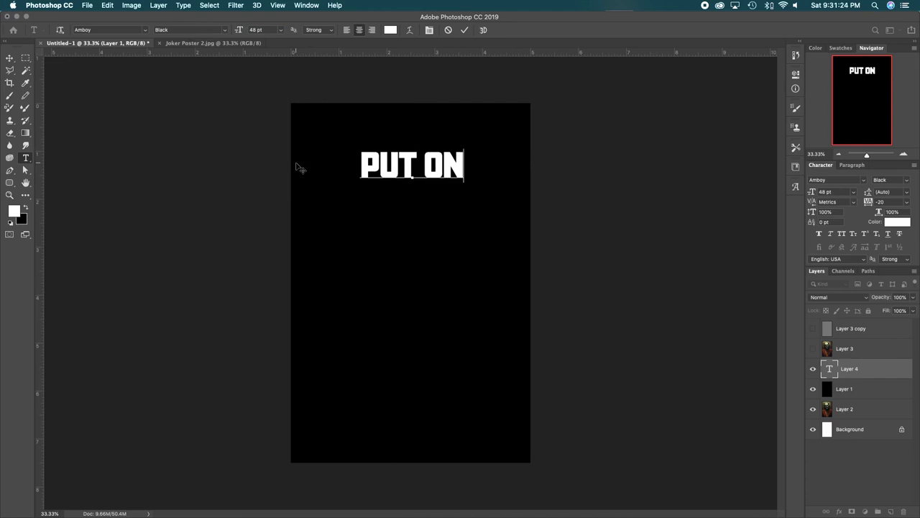
{"action": "key", "text": "Return"}
{"action": "type", "text": "ON A"}
{"action": "key", "text": "Return"}
{"action": "key", "text": "BackSpace"}
{"action": "key", "text": "BackSpace"}
{"action": "key", "text": "BackSpace"}
{"action": "type", "text": "A"}
{"action": "key", "text": "BackSpace"}
{"action": "type", "text": "A"}
{"action": "key", "text": "Return"}
{"action": "type", "text": "HAPPY"}
{"action": "key", "text": "Return"}
{"action": "type", "text": "FAVE"}
{"action": "key", "text": "BackSpace"}
{"action": "key", "text": "BackSpace"}
{"action": "type", "text": "CE"}
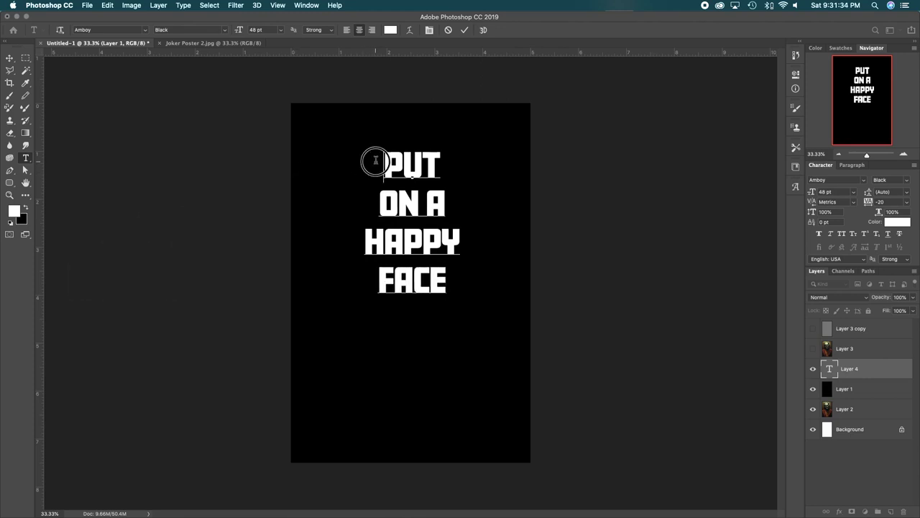
Commit the four-line text and scale it proportionally to about 150% with Free Transform
{"action": "left_click_drag", "start_coordinate": [375, 160], "coordinate": [469, 304]}
{"action": "left_click", "coordinate": [10, 58]}
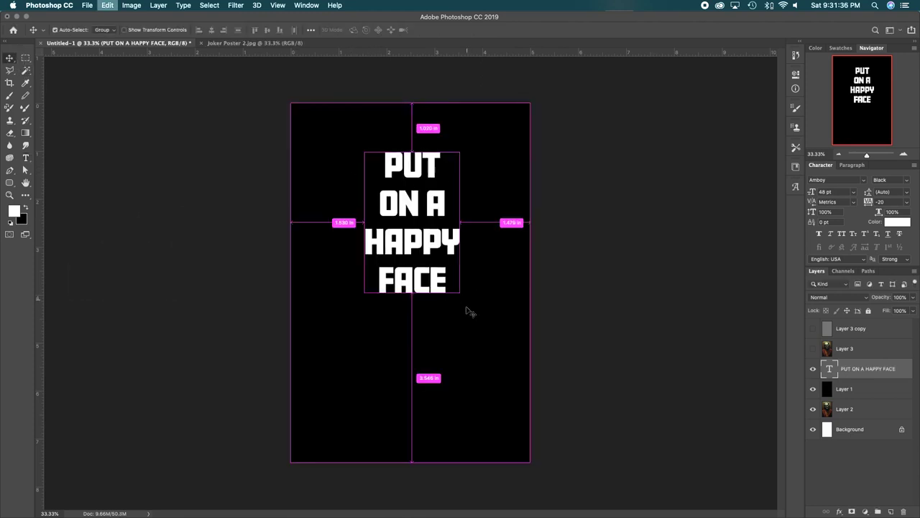
{"action": "key", "text": "ctrl+t"}
{"action": "left_click_drag", "start_coordinate": [413, 294], "coordinate": [414, 372]}
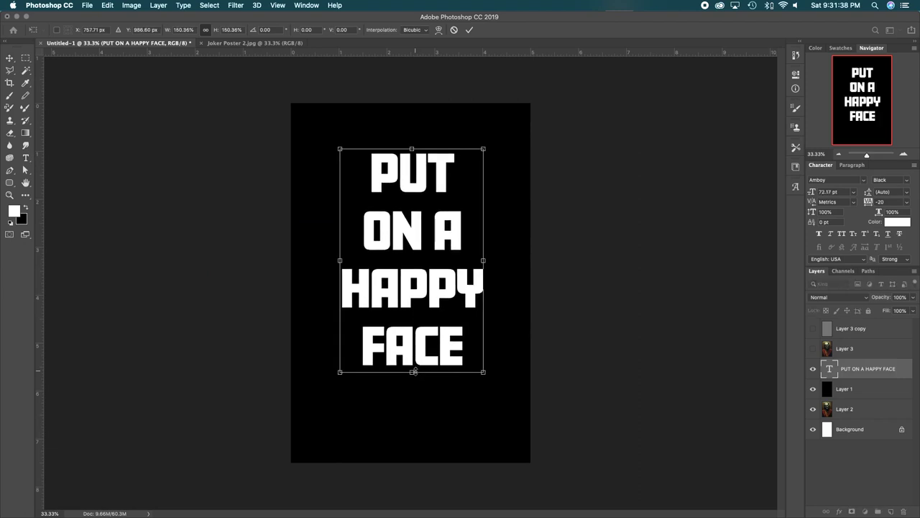
{"action": "key", "text": "Return"}
Set the font size of the whole PUT ON A HAPPY FACE text to 92.17 pt
{"action": "left_click_drag", "start_coordinate": [811, 193], "coordinate": [831, 196]}
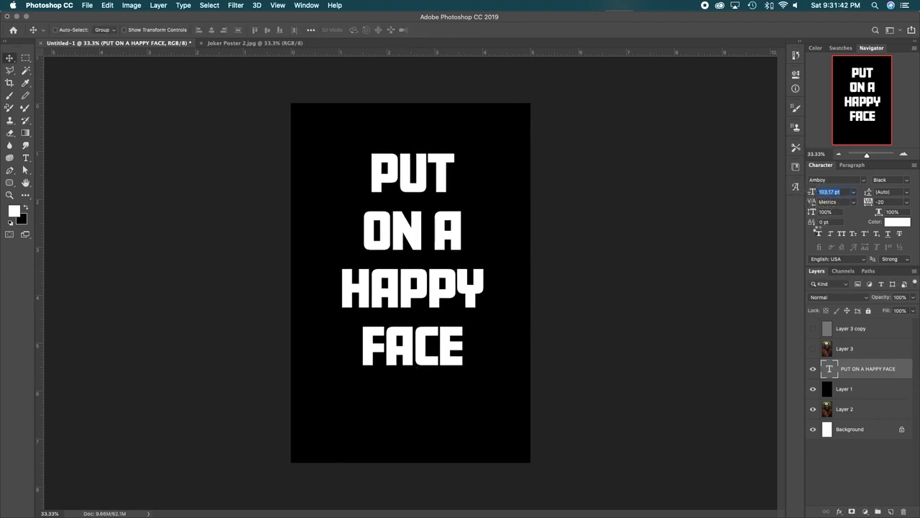
{"action": "left_click_drag", "start_coordinate": [812, 192], "coordinate": [803, 191]}
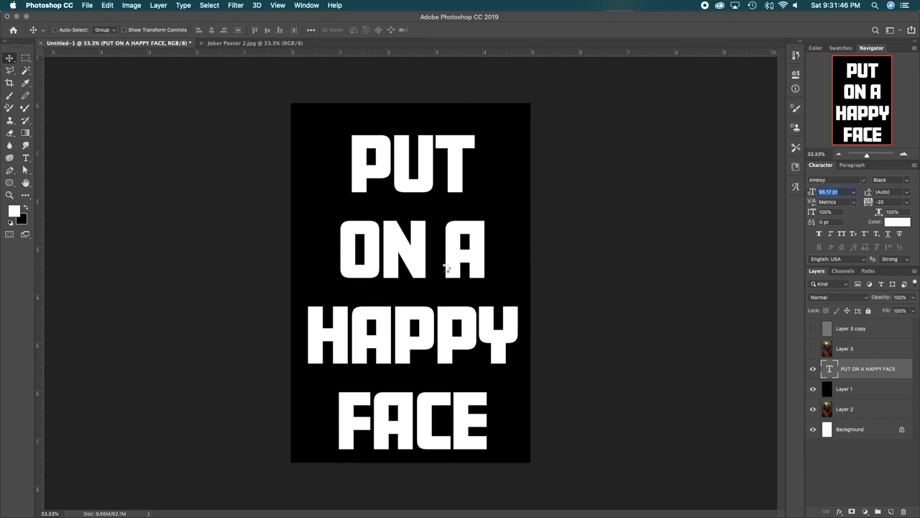
{"action": "key", "text": "t"}
{"action": "left_click", "coordinate": [442, 321]}
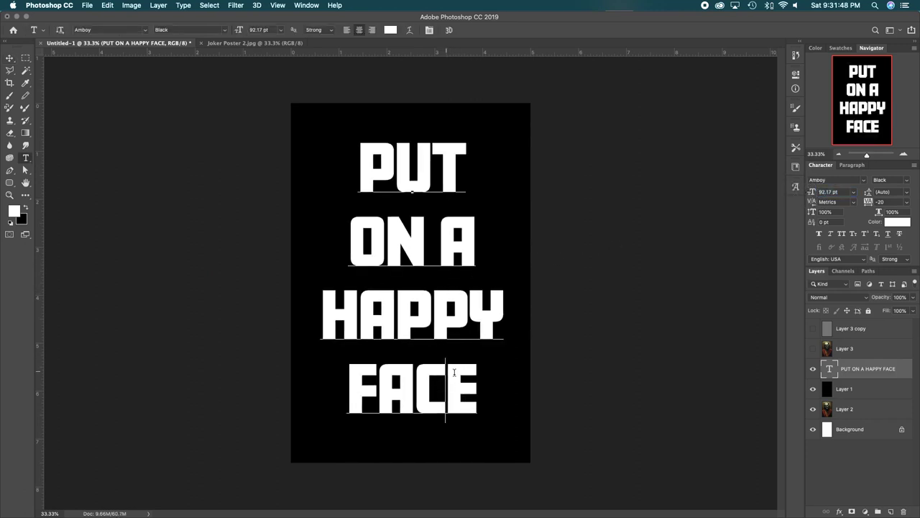
{"action": "left_click_drag", "start_coordinate": [473, 383], "coordinate": [315, 160]}
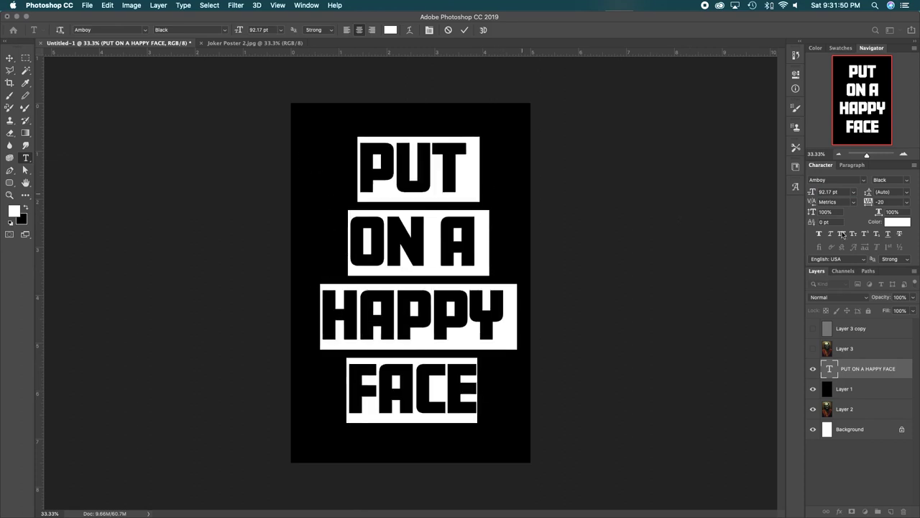
{"action": "left_click", "coordinate": [403, 176]}
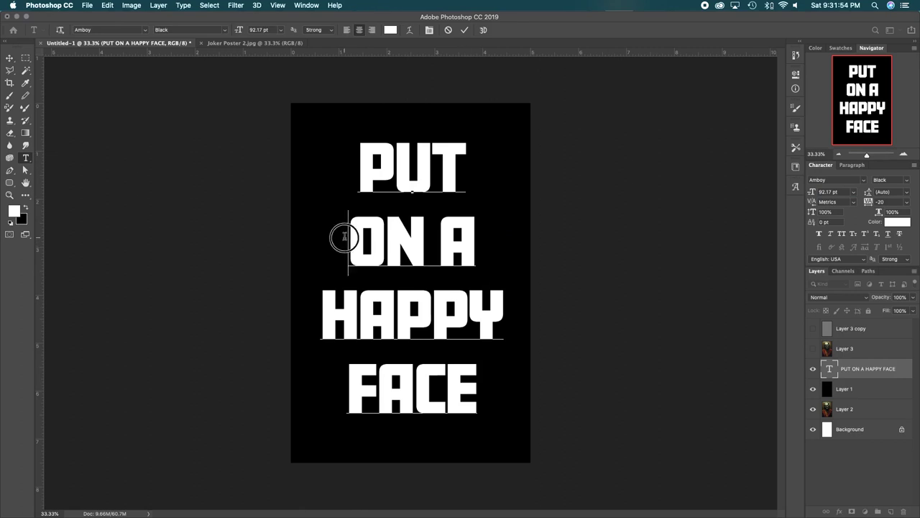
Enlarge the ON A line to 135.17 pt and PUT to 160.17 pt to match the width of HAPPY
{"action": "left_click_drag", "start_coordinate": [345, 240], "coordinate": [645, 235]}
{"action": "left_click_drag", "start_coordinate": [240, 31], "coordinate": [262, 31]}
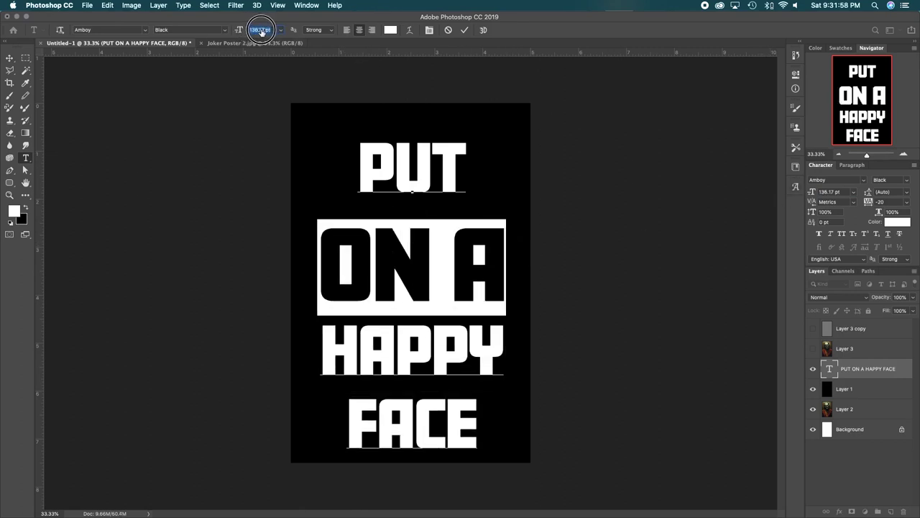
{"action": "left_click", "coordinate": [405, 154]}
{"action": "double_click", "coordinate": [405, 154]}
{"action": "mouse_move", "coordinate": [245, 31]}
{"action": "left_mouse_down"}
{"action": "mouse_move", "coordinate": [281, 31]}
{"action": "mouse_move", "coordinate": [263, 31]}
{"action": "left_mouse_up"}
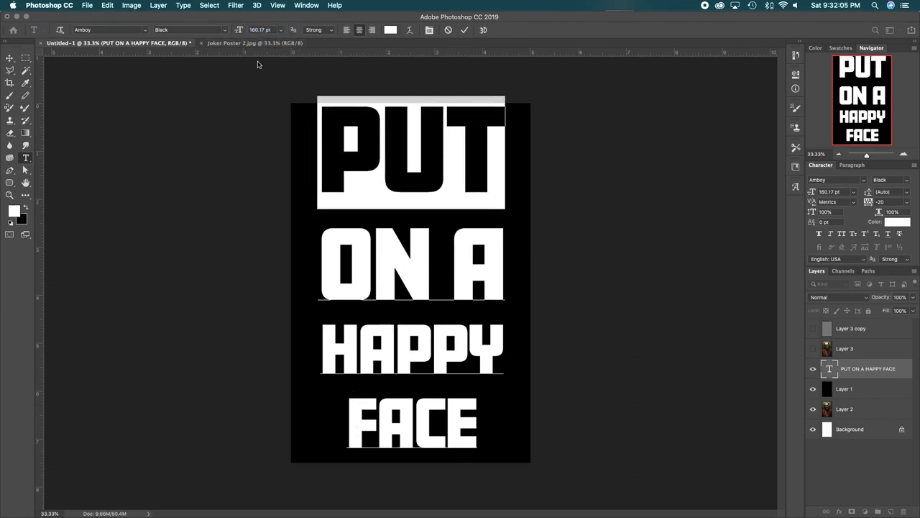
Tighten the gap below PUT by setting the leading of the ON A line to 110.39 pt
{"action": "left_click", "coordinate": [410, 255]}
{"action": "triple_click", "coordinate": [410, 255]}
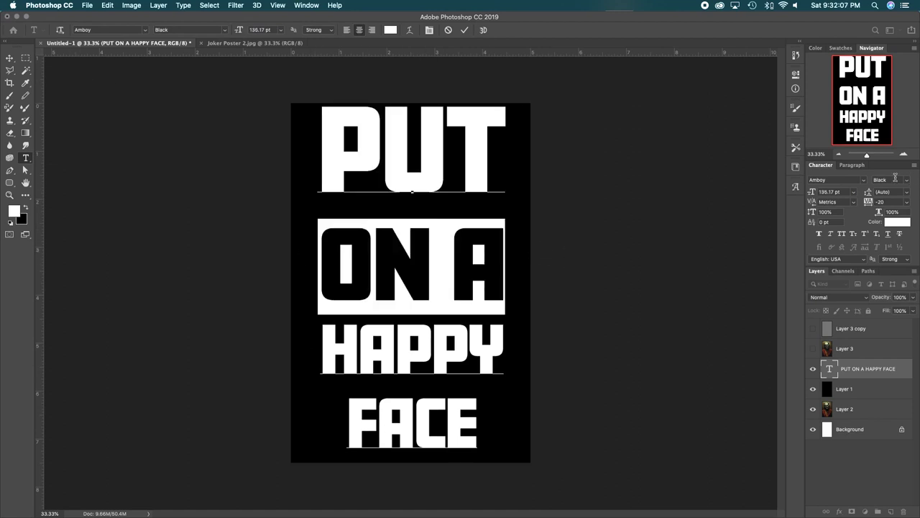
{"action": "left_click_drag", "start_coordinate": [870, 193], "coordinate": [648, 266]}
{"action": "left_click_drag", "start_coordinate": [315, 300], "coordinate": [503, 304]}
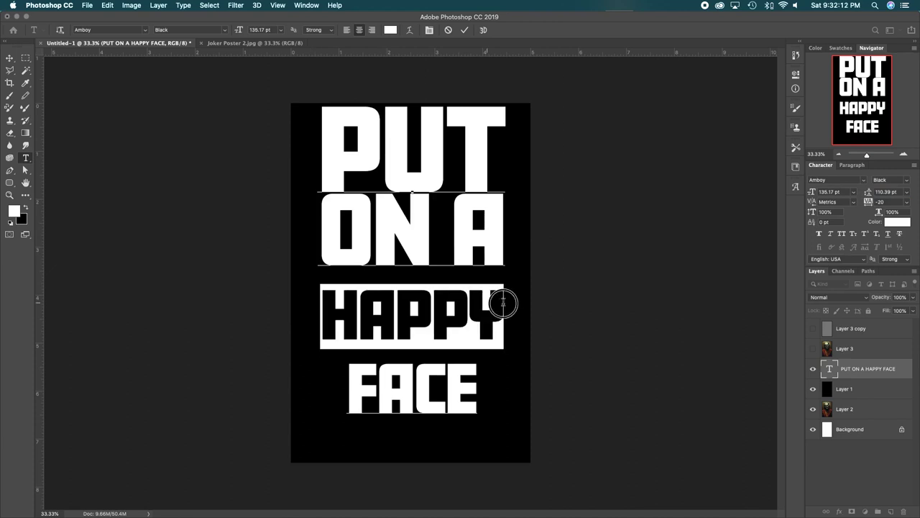
Reduce the ON A line to 134.17 pt and make PUT slightly smaller so their edges align with HAPPY
{"action": "left_click_drag", "start_coordinate": [315, 166], "coordinate": [492, 225]}
{"action": "left_click_drag", "start_coordinate": [335, 225], "coordinate": [508, 234]}
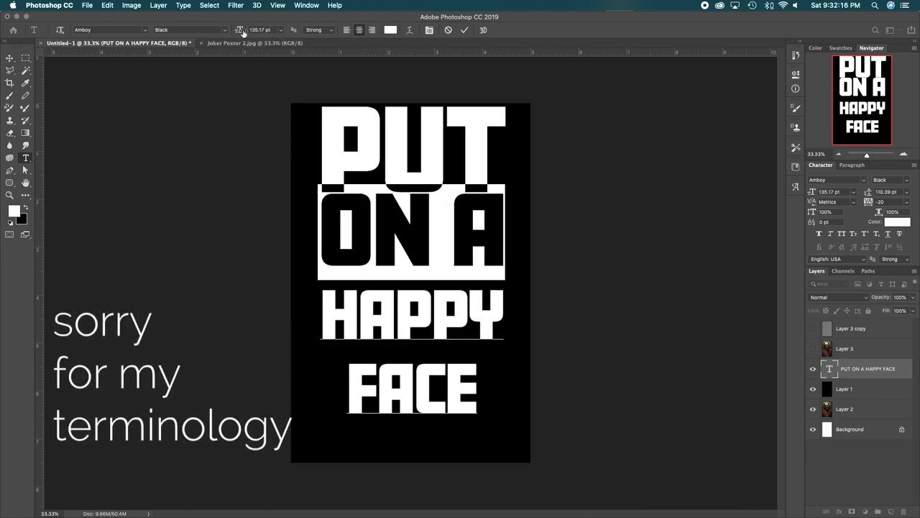
{"action": "left_click_drag", "start_coordinate": [323, 140], "coordinate": [447, 121]}
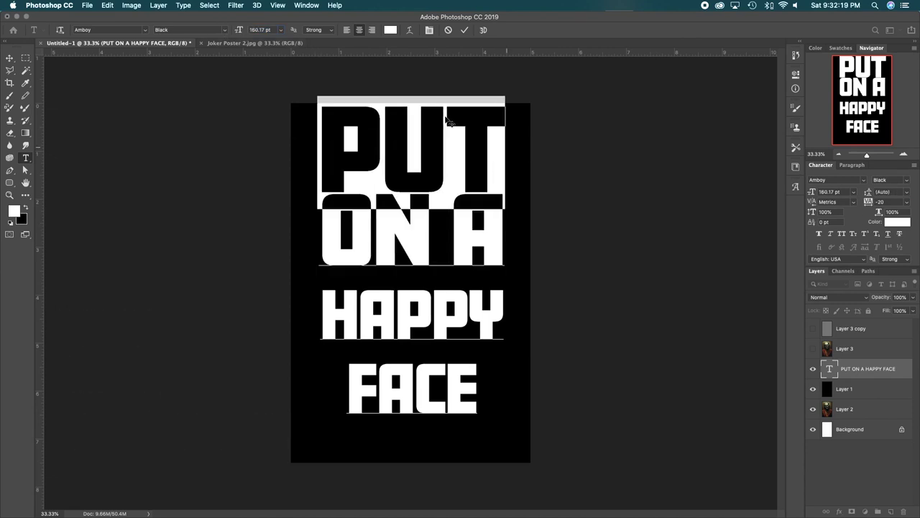
{"action": "left_click_drag", "start_coordinate": [243, 33], "coordinate": [240, 33]}
Tighten the leading of the HAPPY line, and set the leading of FACE to 88.79 pt
{"action": "left_click_drag", "start_coordinate": [332, 305], "coordinate": [515, 303]}
{"action": "left_click_drag", "start_coordinate": [348, 363], "coordinate": [508, 360]}
{"action": "left_click_drag", "start_coordinate": [874, 194], "coordinate": [862, 194]}
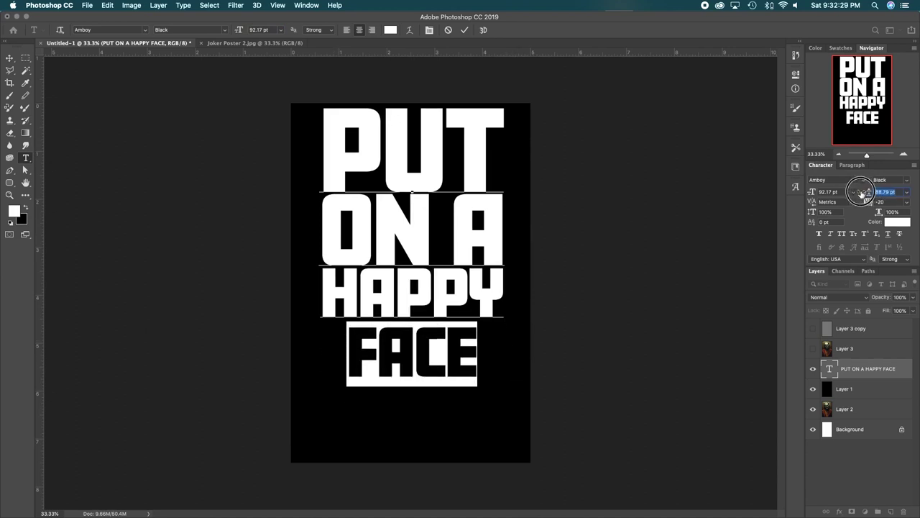
{"action": "left_click", "coordinate": [9, 57]}
Compare the lettering with Joker Poster 2.jpg, and enlarge FACE to 131.17 pt to span the text block's width
{"action": "left_click", "coordinate": [241, 43]}
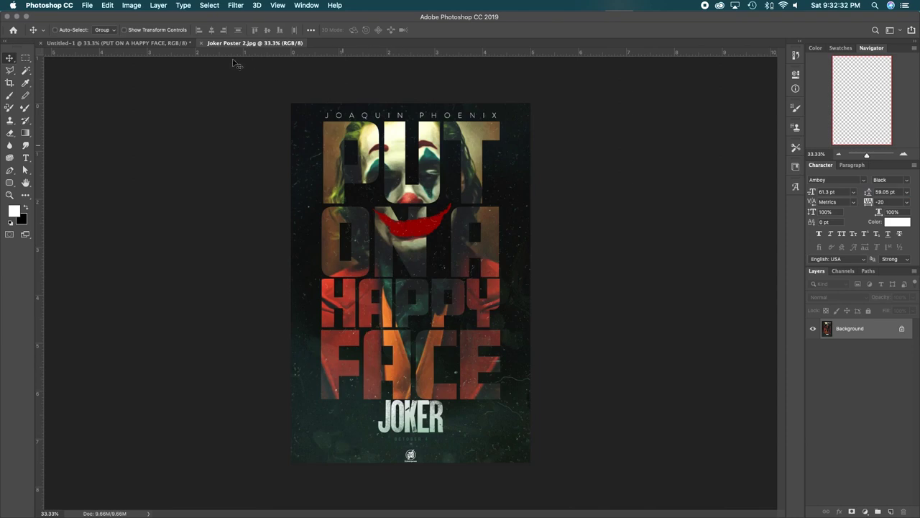
{"action": "left_click", "coordinate": [172, 44]}
{"action": "double_click", "coordinate": [454, 352]}
{"action": "left_click_drag", "start_coordinate": [348, 354], "coordinate": [417, 352]}
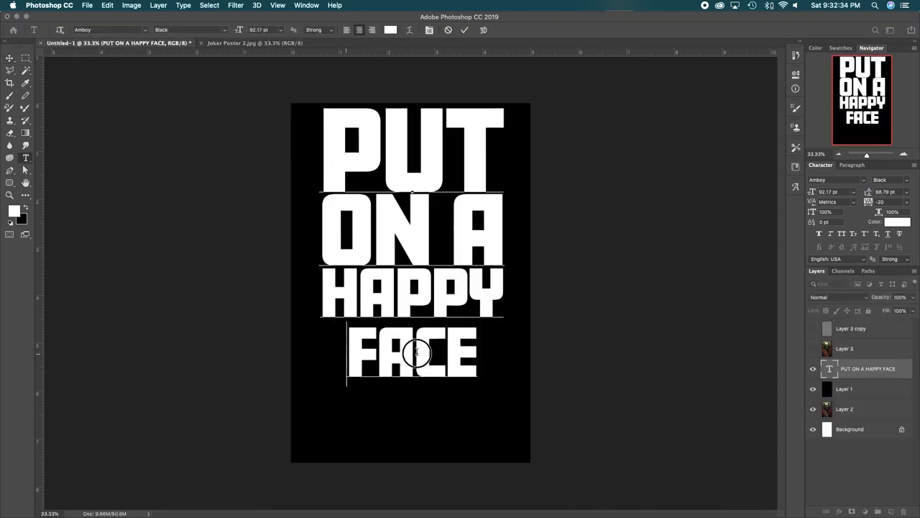
{"action": "double_click", "coordinate": [416, 353]}
{"action": "left_click_drag", "start_coordinate": [240, 31], "coordinate": [260, 29]}
{"action": "scroll", "coordinate": [260, 30], "scroll_direction": "up", "scroll_amount": 2}
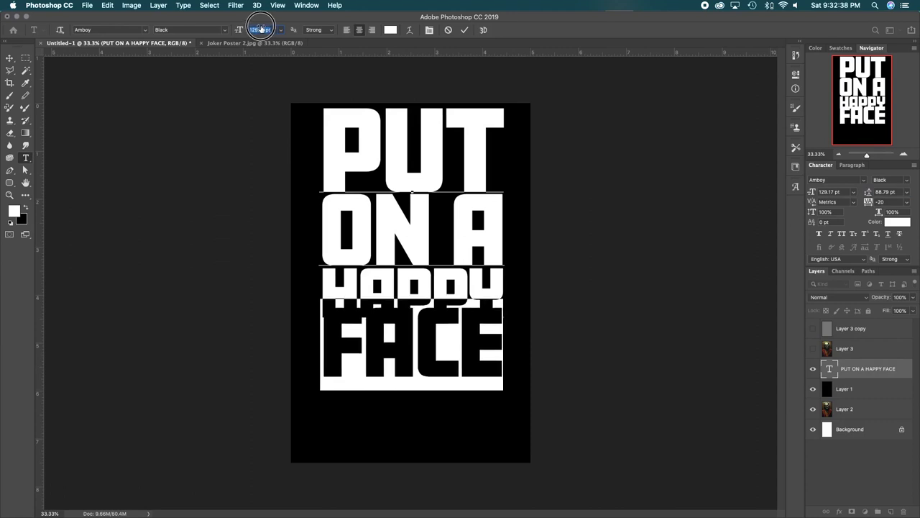
{"action": "scroll", "coordinate": [261, 30], "scroll_direction": "up", "scroll_amount": 1}
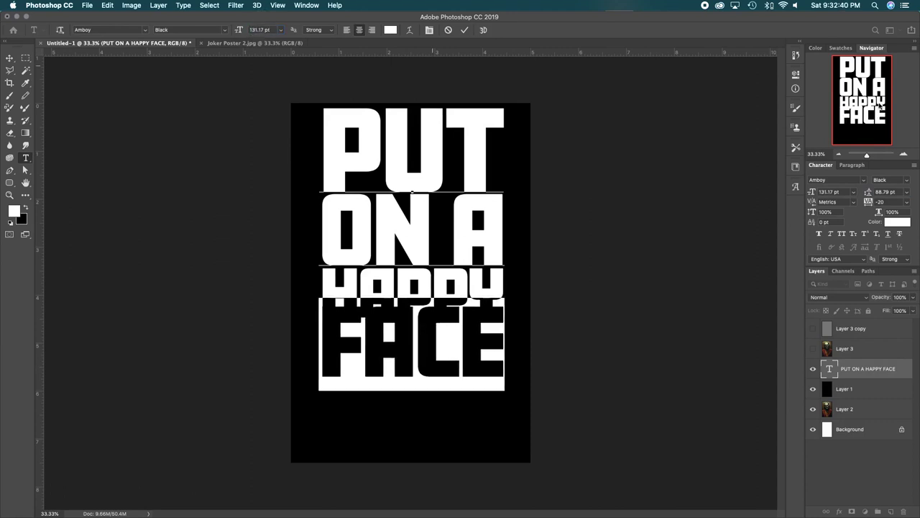
Increase the leading of the FACE line to 107.79 pt so it sits just below HAPPY
{"action": "left_click", "coordinate": [876, 192]}
{"action": "scroll", "coordinate": [876, 193], "scroll_direction": "up", "scroll_amount": 20}
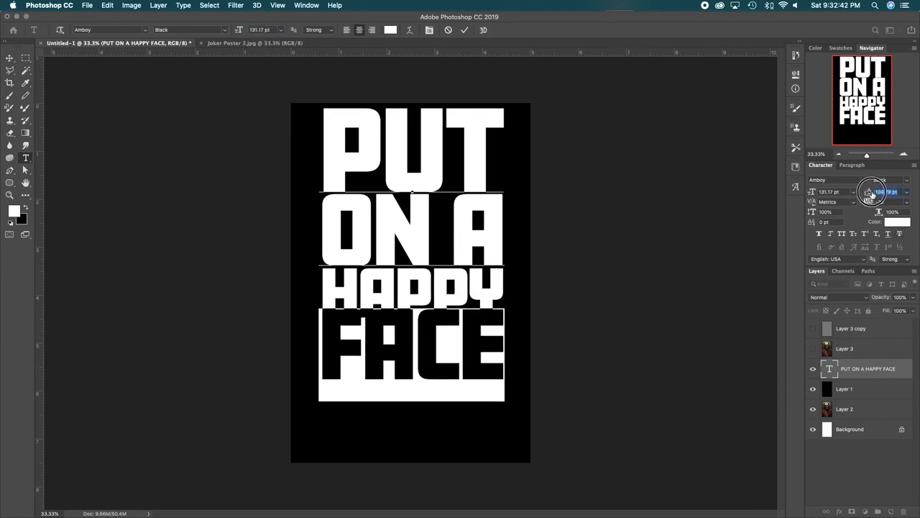
{"action": "scroll", "coordinate": [875, 193], "scroll_direction": "down", "scroll_amount": 3}
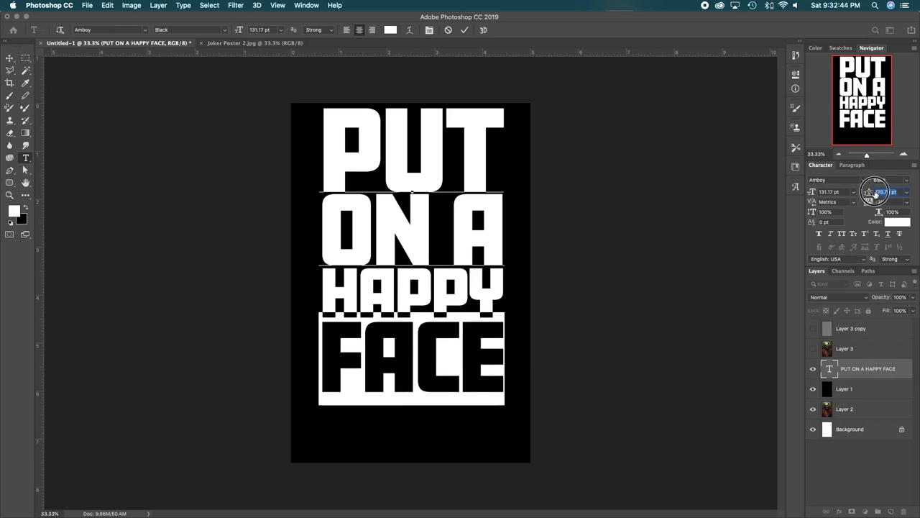
{"action": "scroll", "coordinate": [876, 193], "scroll_direction": "down", "scroll_amount": 2}
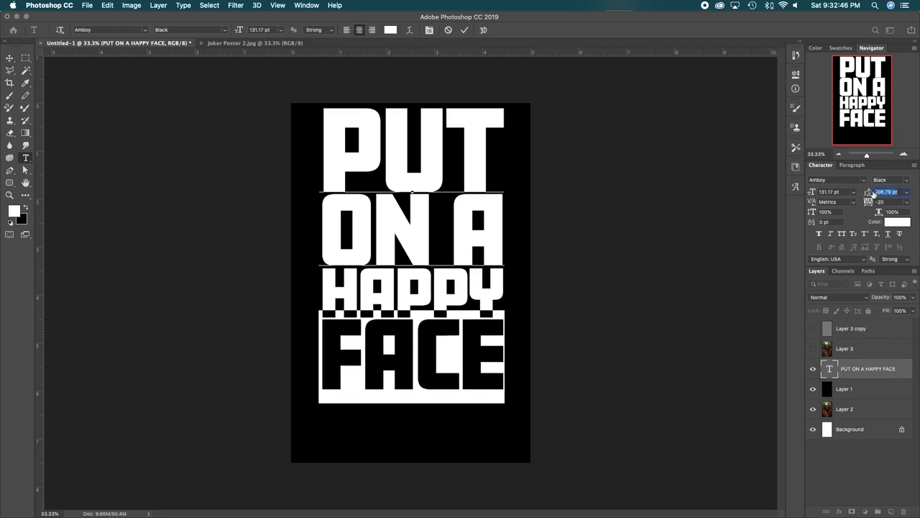
{"action": "left_click", "coordinate": [15, 60]}
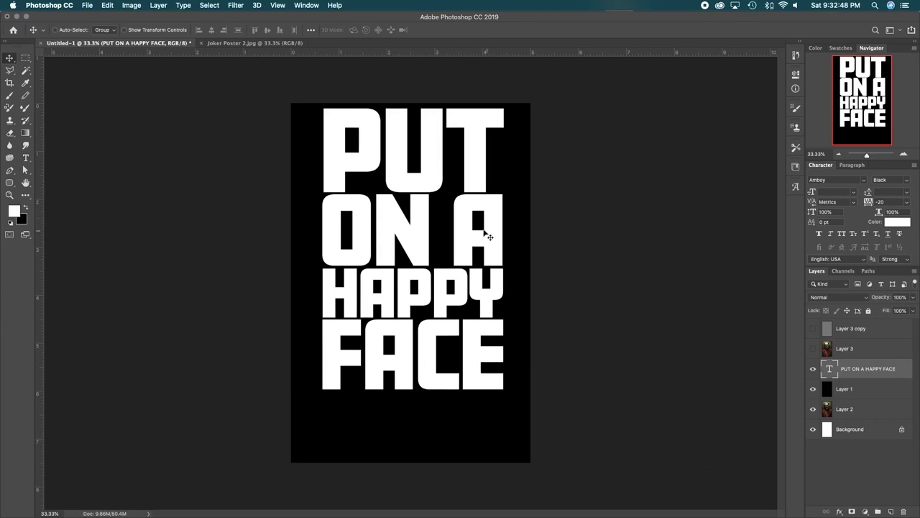
Set the leading of the ON A line to 111.39 pt to widen the gap below PUT slightly
{"action": "double_click", "coordinate": [466, 212]}
{"action": "left_click_drag", "start_coordinate": [316, 211], "coordinate": [595, 229]}
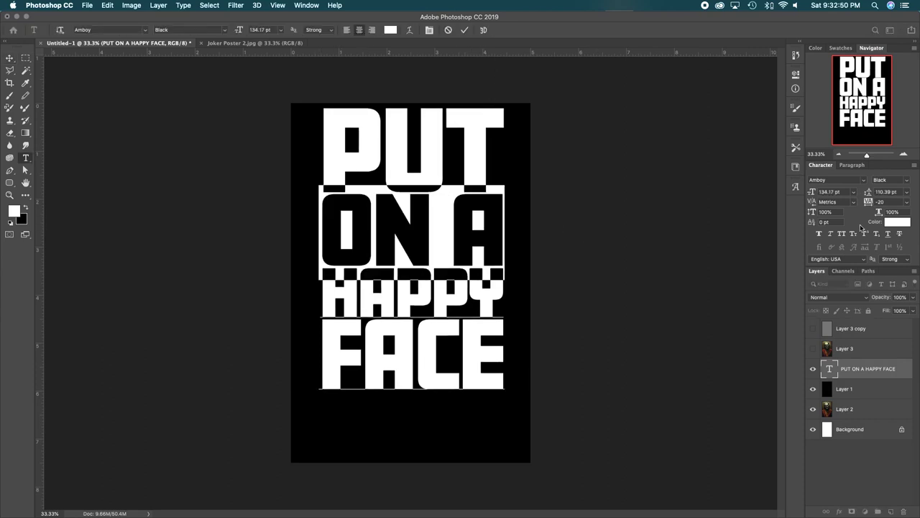
{"action": "scroll", "coordinate": [868, 192], "scroll_direction": "up", "scroll_amount": 1}
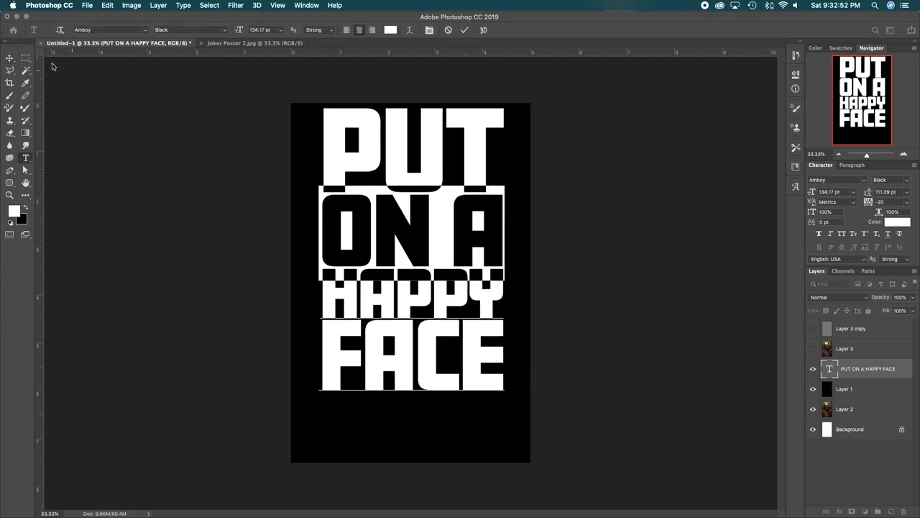
{"action": "left_click", "coordinate": [11, 58]}
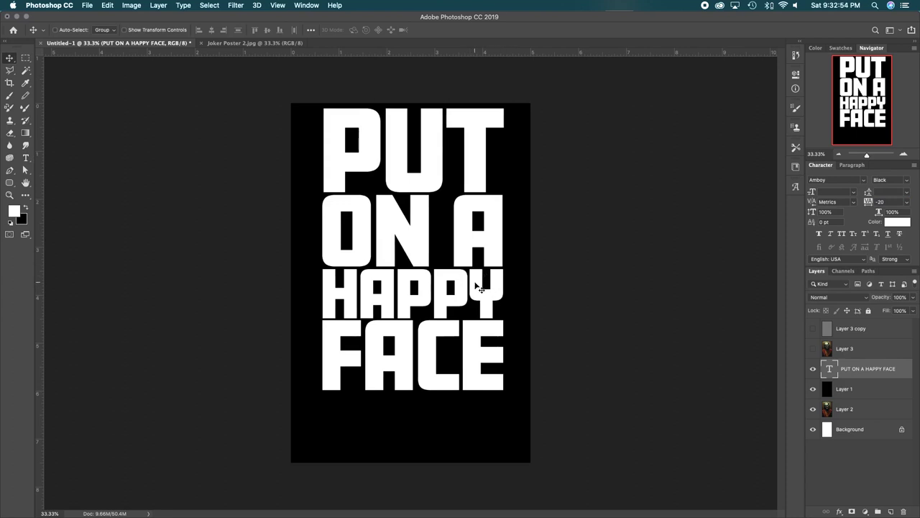
Set the leading of FACE to 108.79 pt, and move the whole text block down to roughly the poster's centre
{"action": "double_click", "coordinate": [462, 321]}
{"action": "left_click_drag", "start_coordinate": [321, 340], "coordinate": [602, 340]}
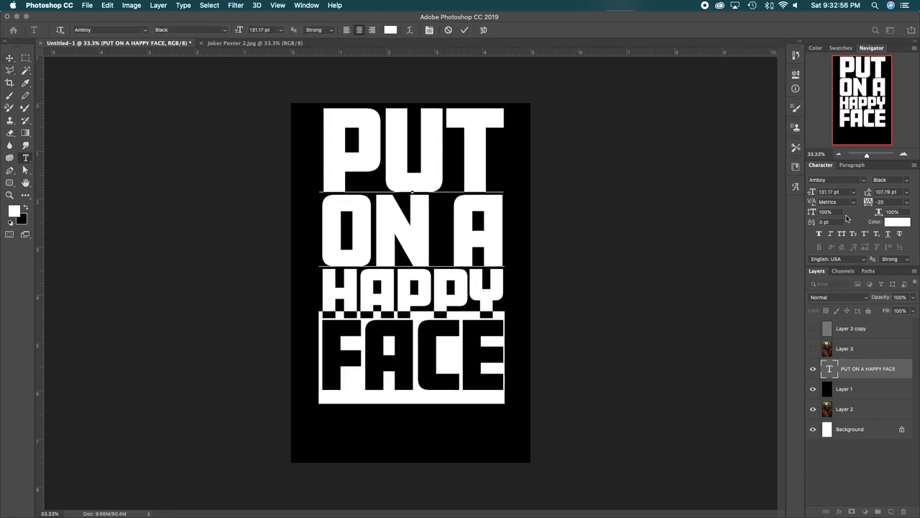
{"action": "scroll", "coordinate": [875, 192], "scroll_direction": "up", "scroll_amount": 1}
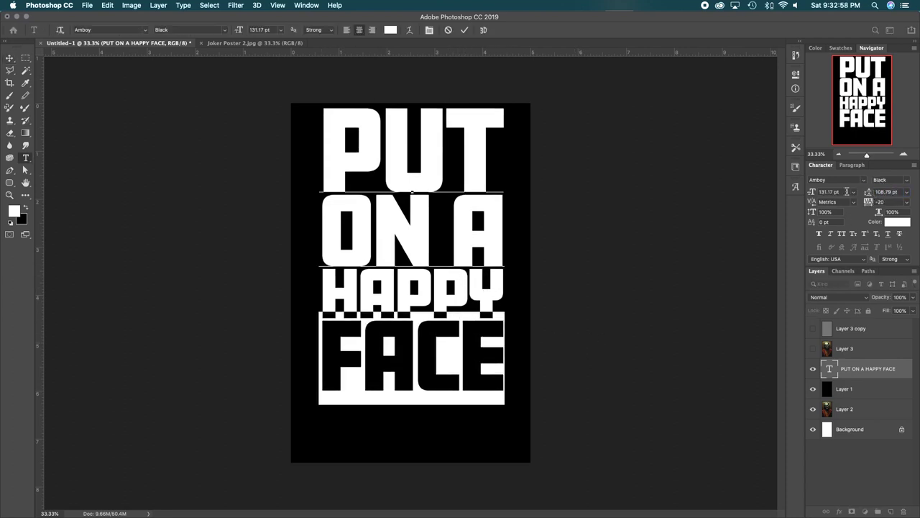
{"action": "left_click", "coordinate": [12, 61]}
{"action": "mouse_move", "coordinate": [417, 243]}
{"action": "left_mouse_down"}
{"action": "mouse_move", "coordinate": [413, 271]}
{"action": "mouse_move", "coordinate": [413, 258]}
{"action": "left_mouse_up"}
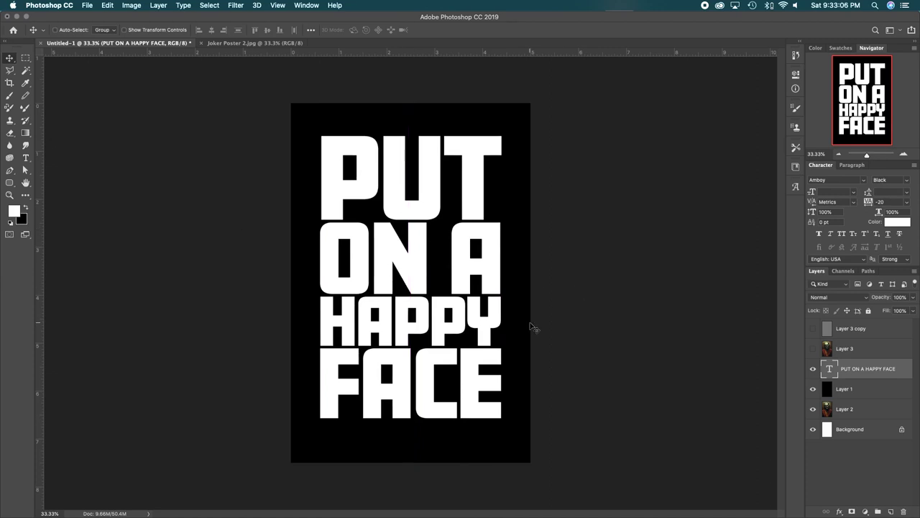
Show Layer 3 and Layer 3 copy again, and clip Layer 3 to the PUT ON A HAPPY FACE text layer
{"action": "left_click_drag", "start_coordinate": [813, 348], "coordinate": [813, 328]}
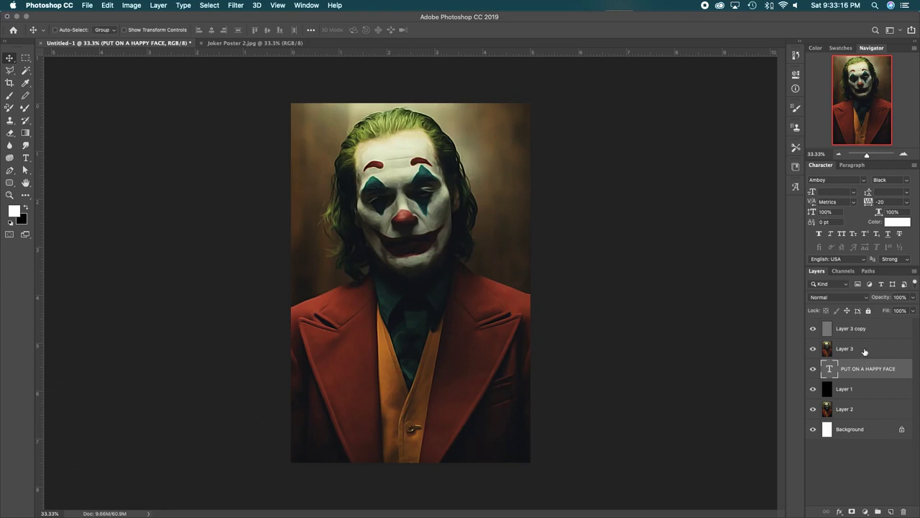
{"action": "left_click", "coordinate": [868, 353], "text": "alt"}
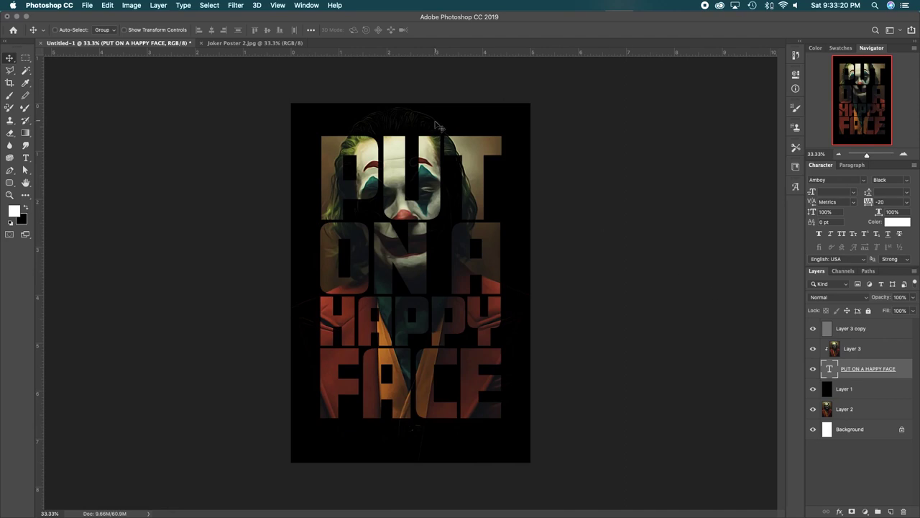
Clip Layer 3 copy to the PUT ON A HAPPY FACE text layer and compare the poster with Joker Poster 2.jpg
{"action": "left_click", "coordinate": [876, 338], "text": "alt"}
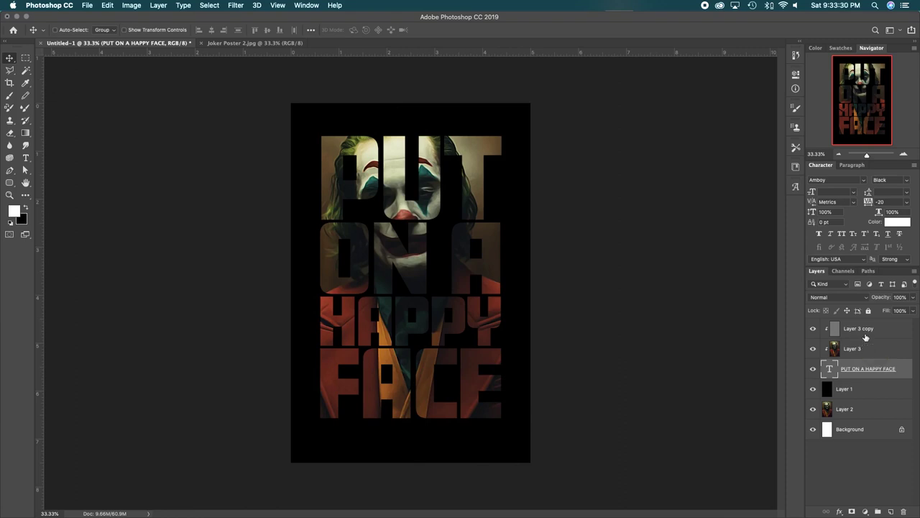
{"action": "left_click", "coordinate": [219, 45]}
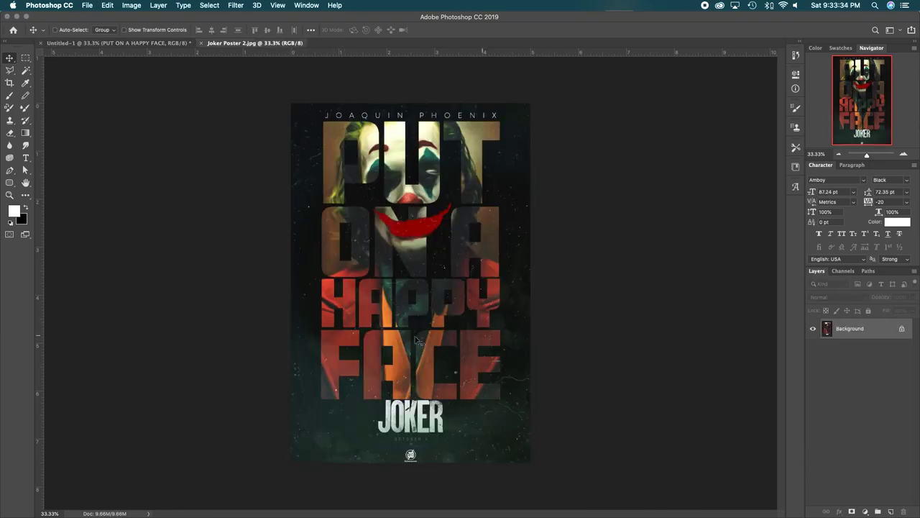
{"action": "left_click", "coordinate": [148, 44]}
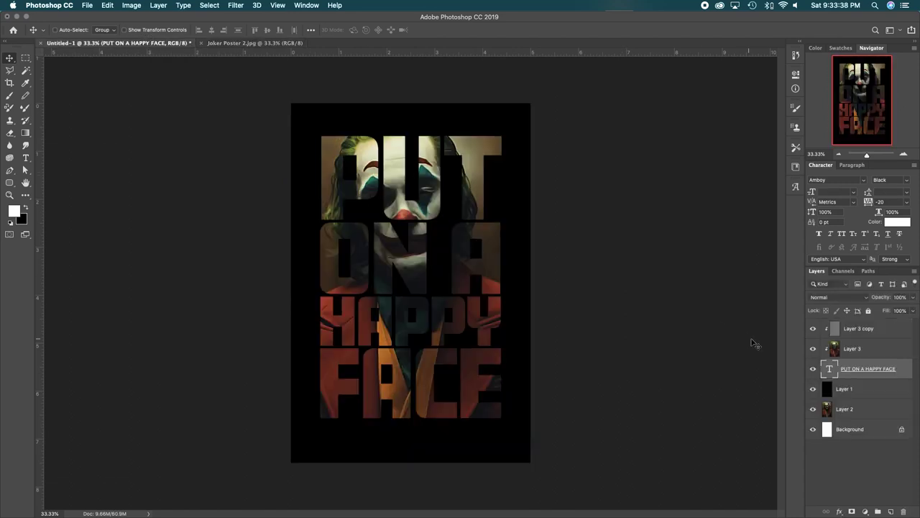
Add an Exposure adjustment layer directly above the black Layer 1
{"action": "left_click", "coordinate": [876, 394]}
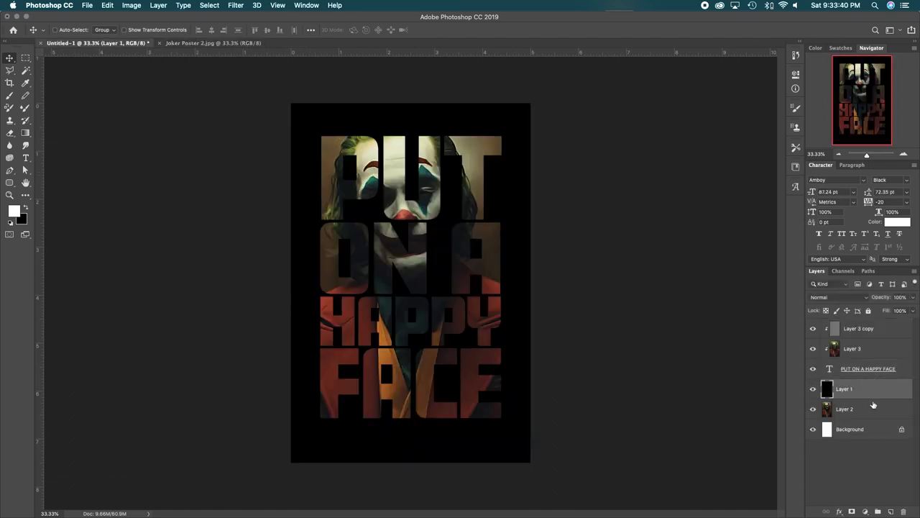
{"action": "left_click", "coordinate": [867, 512]}
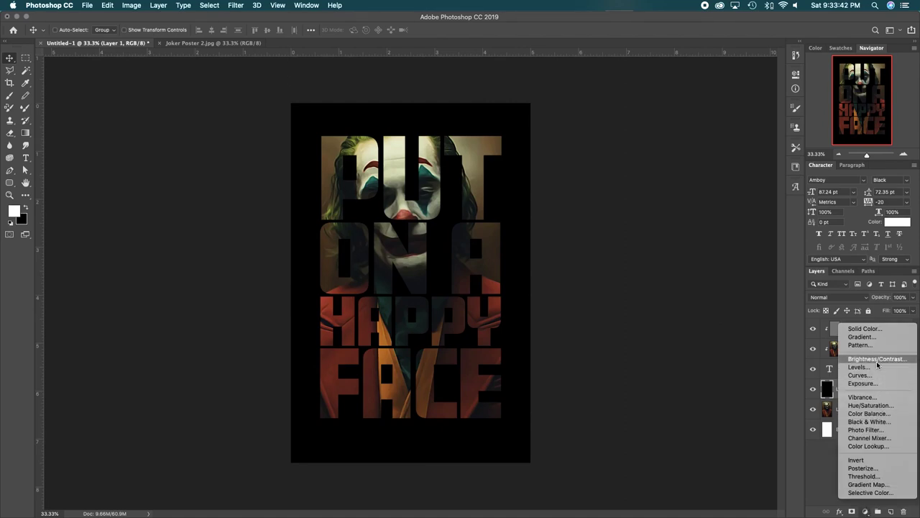
{"action": "left_click", "coordinate": [878, 383]}
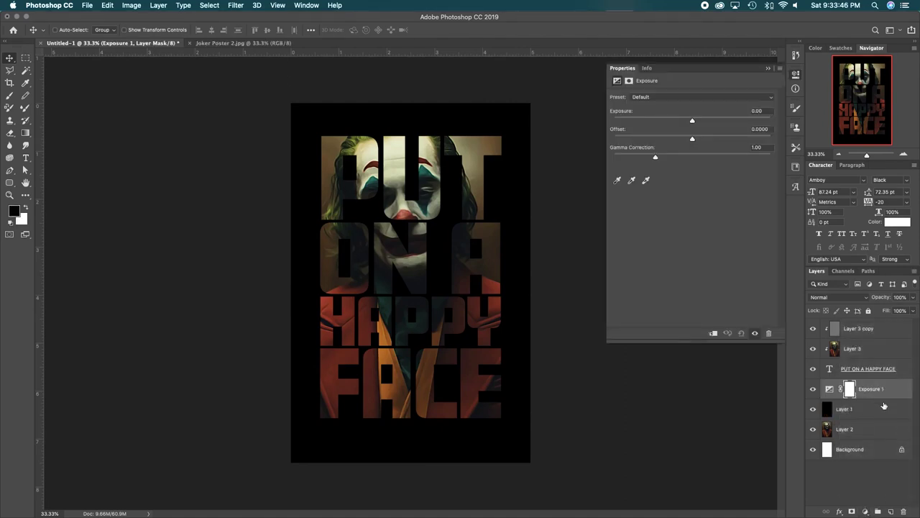
{"action": "left_click", "coordinate": [767, 69]}
Set the Exposure adjustment above Layer 1 to exposure 0 and offset +0.0015, and check the background against Joker Poster 2.jpg
{"action": "double_click", "coordinate": [829, 389]}
{"action": "type", "text": "0"}
{"action": "key", "text": "Tab"}
{"action": "type", "text": "0"}
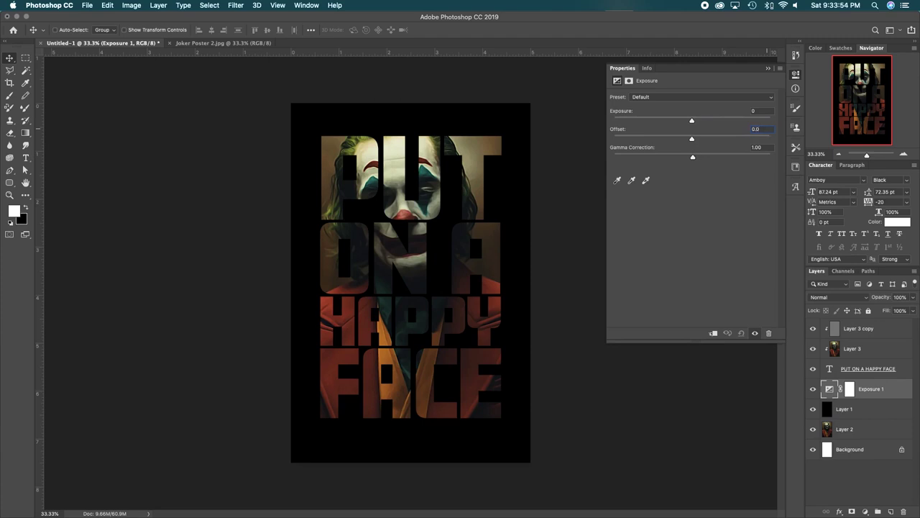
{"action": "type", "text": ".0015"}
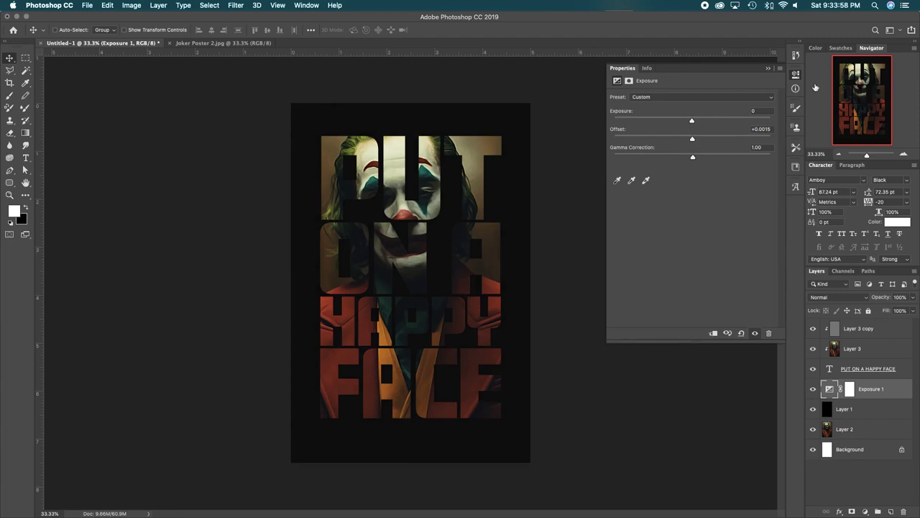
{"action": "left_click", "coordinate": [769, 68]}
{"action": "left_click", "coordinate": [813, 388]}
{"action": "left_click", "coordinate": [814, 389]}
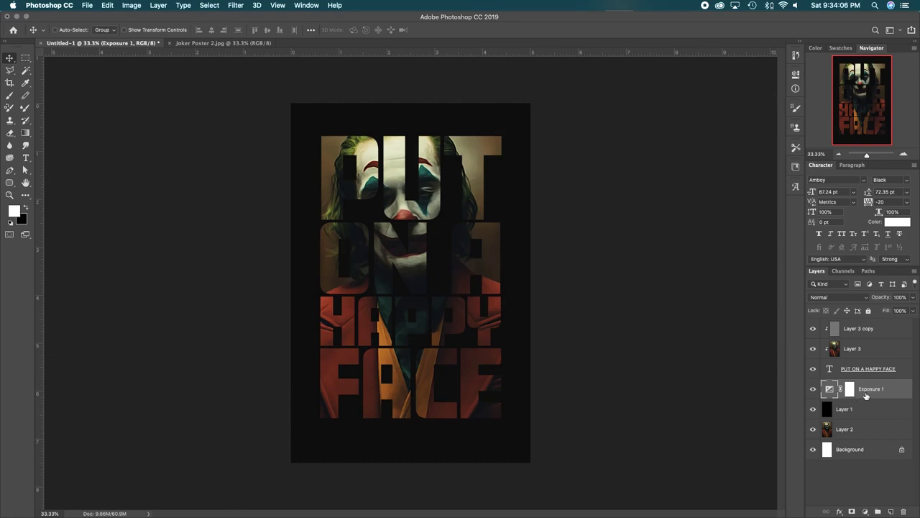
{"action": "left_click", "coordinate": [215, 43]}
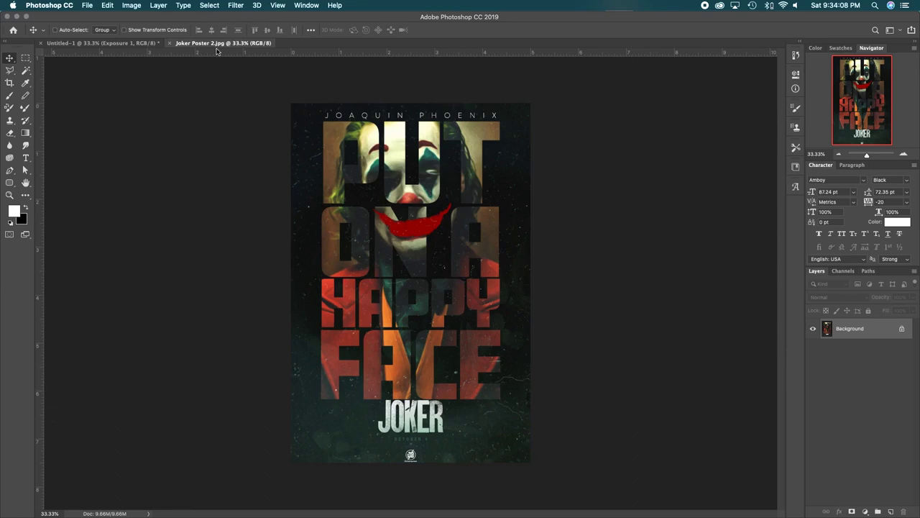
{"action": "left_click", "coordinate": [135, 44]}
Paste the Dust 1.jpg texture above Layer 3 copy, rotate it to portrait and scale it to cover the whole poster
{"action": "left_click", "coordinate": [869, 335]}
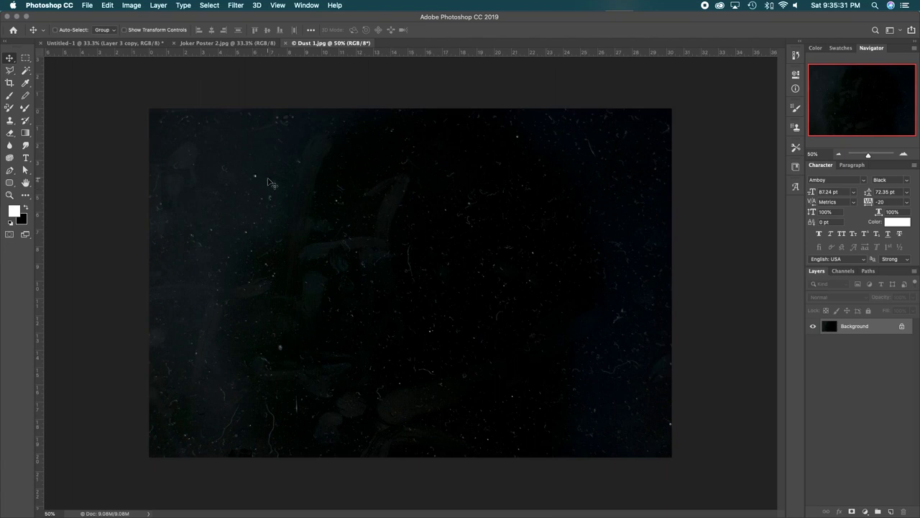
{"action": "left_click", "coordinate": [152, 42]}
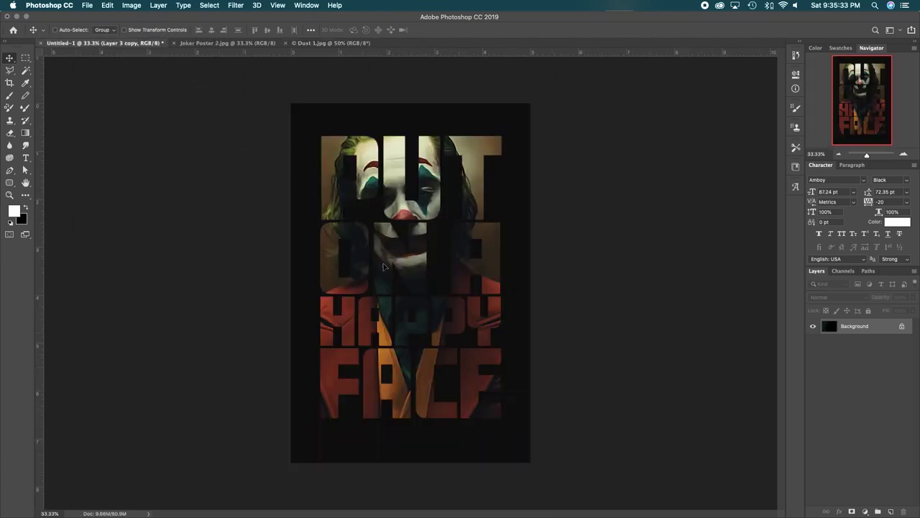
{"action": "key", "text": "ctrl+v"}
{"action": "key", "text": "ctrl+t"}
{"action": "left_click_drag", "start_coordinate": [581, 236], "coordinate": [359, 127]}
{"action": "left_click_drag", "start_coordinate": [376, 171], "coordinate": [430, 217]}
{"action": "left_click_drag", "start_coordinate": [523, 451], "coordinate": [530, 464]}
{"action": "key", "text": "Return"}
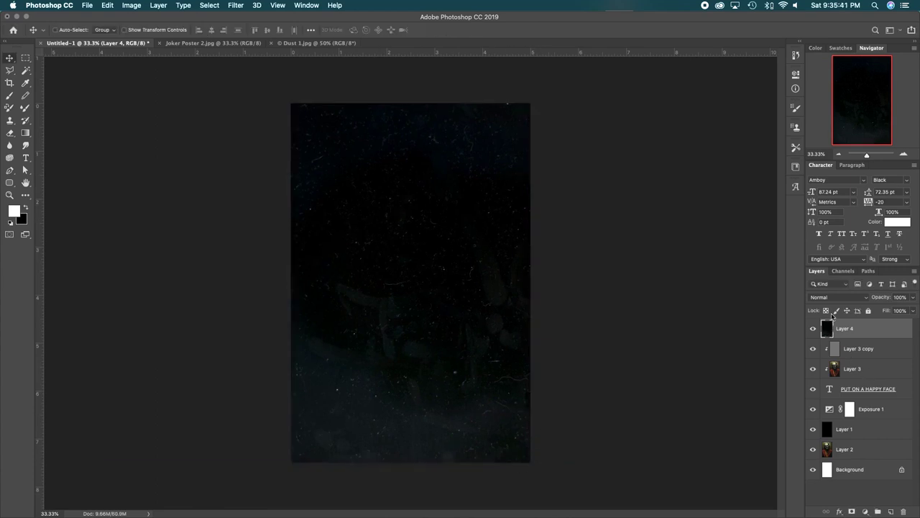
Set the dust texture layer's blend mode to Screen and clip a new Exposure adjustment layer to it
{"action": "left_click", "coordinate": [832, 298]}
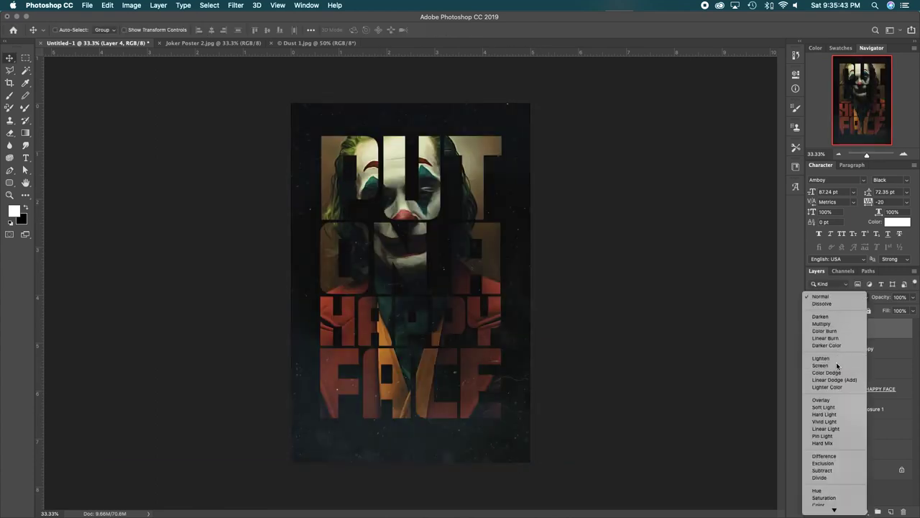
{"action": "left_click", "coordinate": [845, 364]}
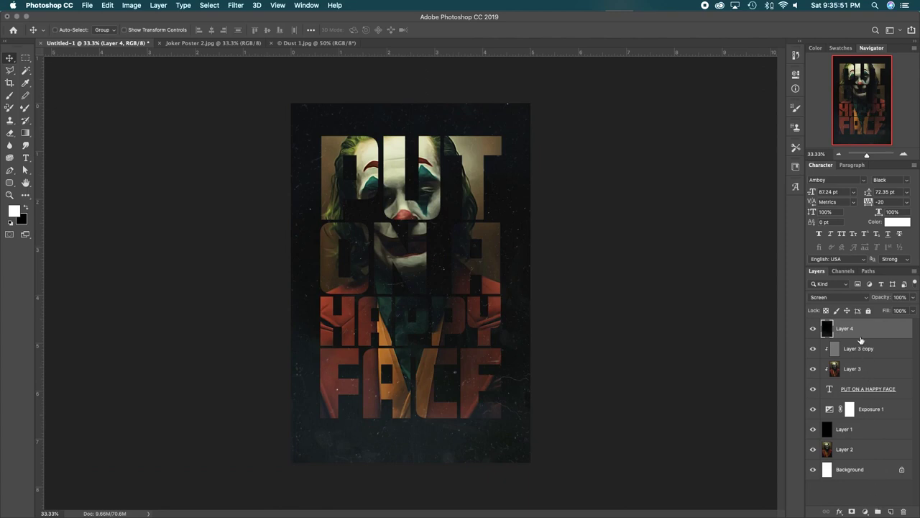
{"action": "left_click", "coordinate": [867, 512]}
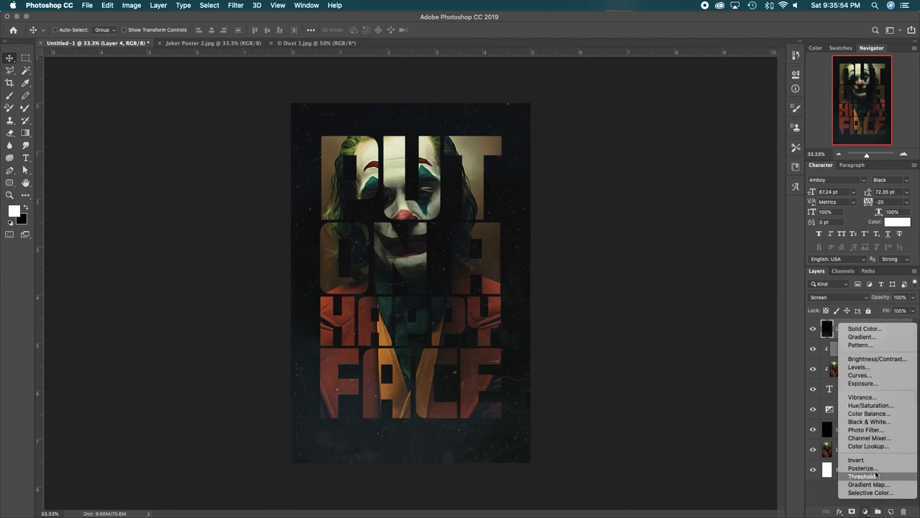
{"action": "left_click", "coordinate": [874, 386]}
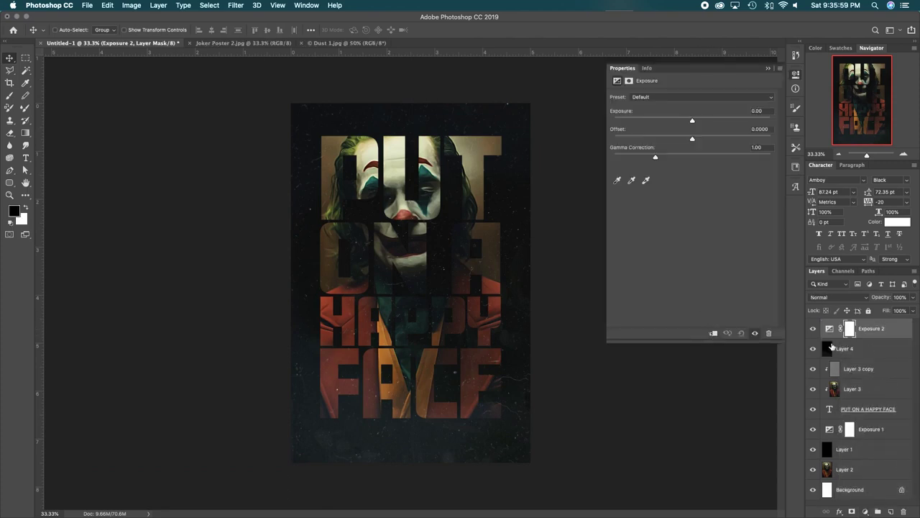
{"action": "left_click", "coordinate": [714, 335]}
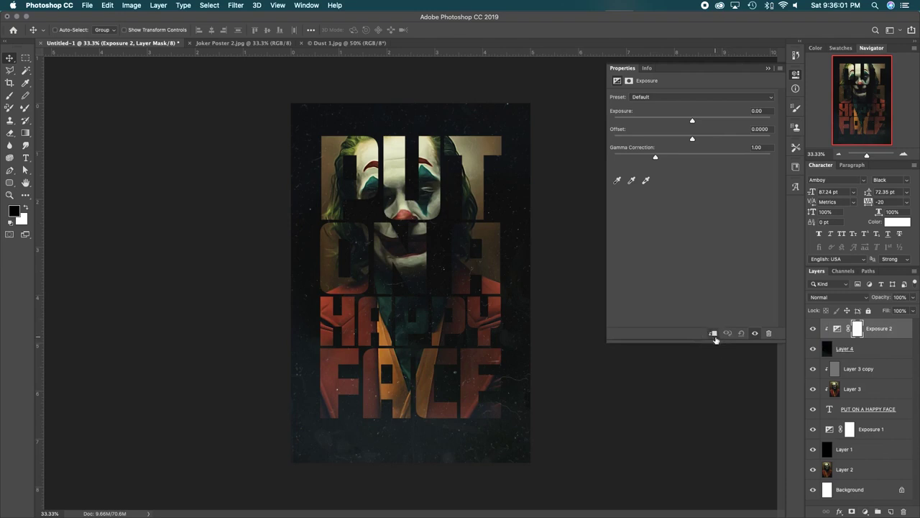
Set the clipped Exposure adjustment's exposure to +0.03 and its layer opacity to 31%, and edit its offset and gamma correction
{"action": "double_click", "coordinate": [837, 329]}
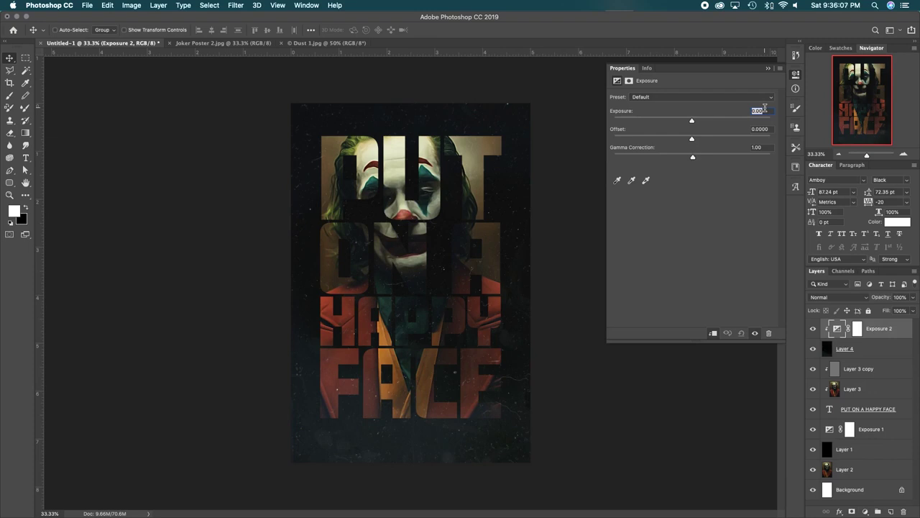
{"action": "key", "text": "Tab"}
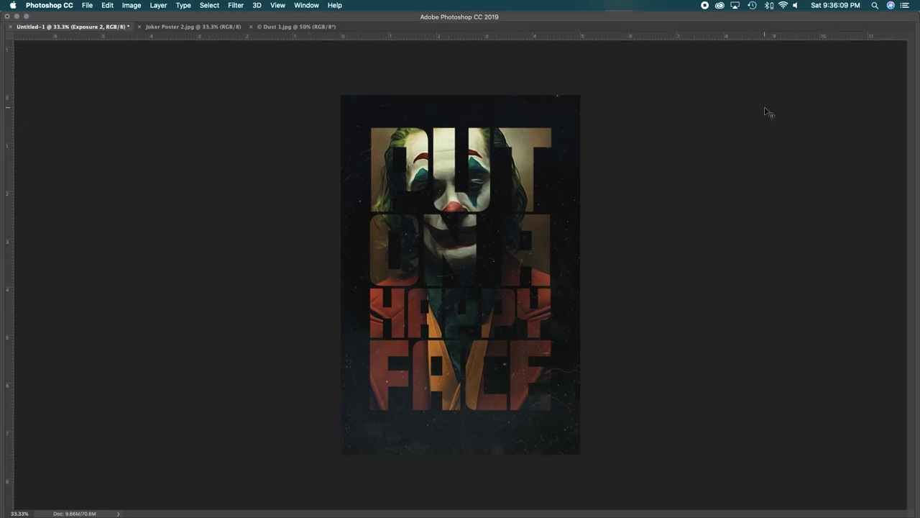
{"action": "key", "text": "Tab"}
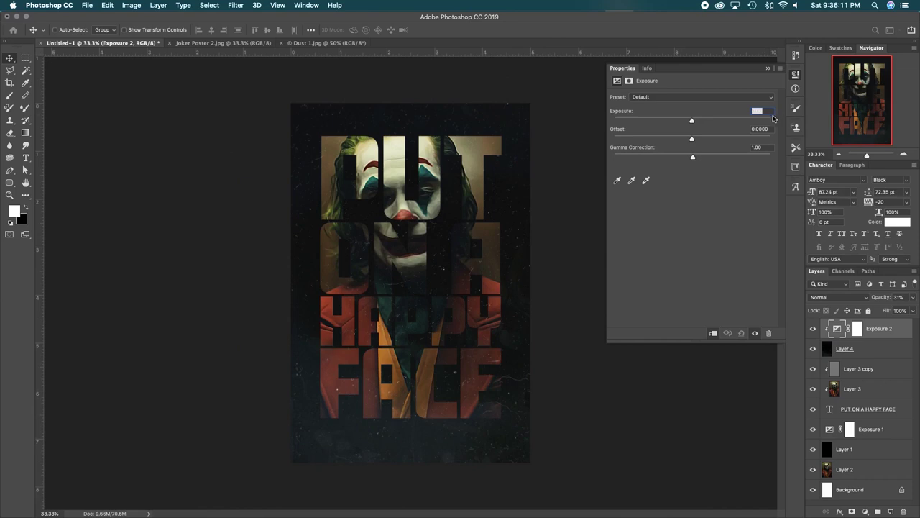
{"action": "type", "text": "0.031"}
{"action": "left_click", "coordinate": [768, 128]}
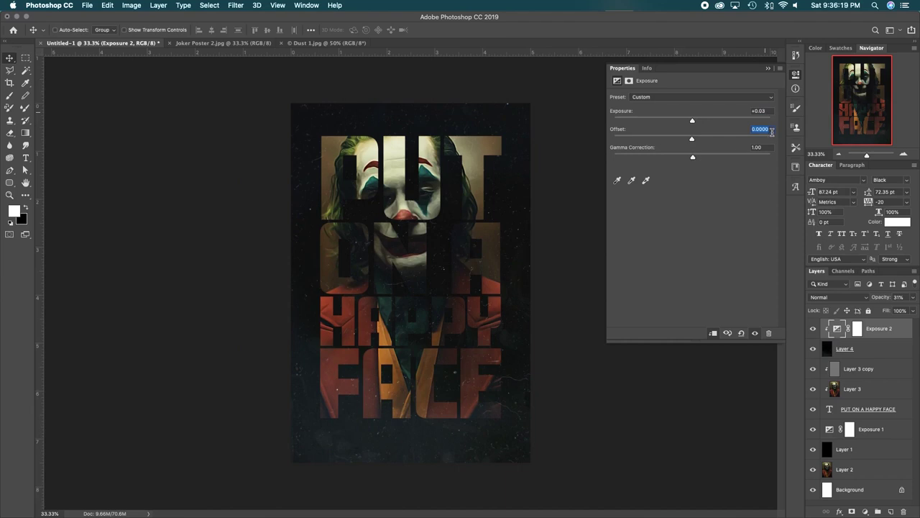
{"action": "type", "text": "0"}
{"action": "left_click", "coordinate": [761, 147]}
{"action": "key", "text": "BackSpace"}
{"action": "left_click", "coordinate": [768, 69]}
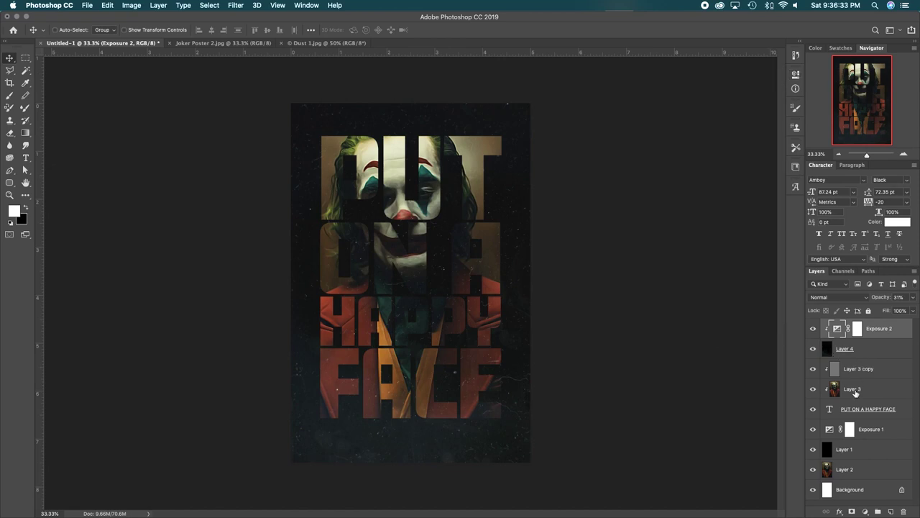
Add a Curves adjustment layer above Exposure 2 and clip it to the dust texture layer
{"action": "left_click", "coordinate": [866, 511]}
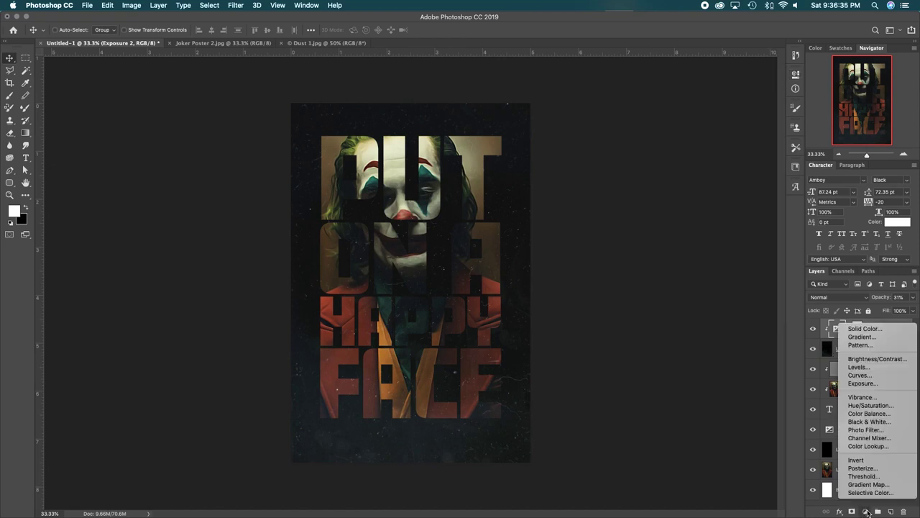
{"action": "left_click", "coordinate": [876, 376]}
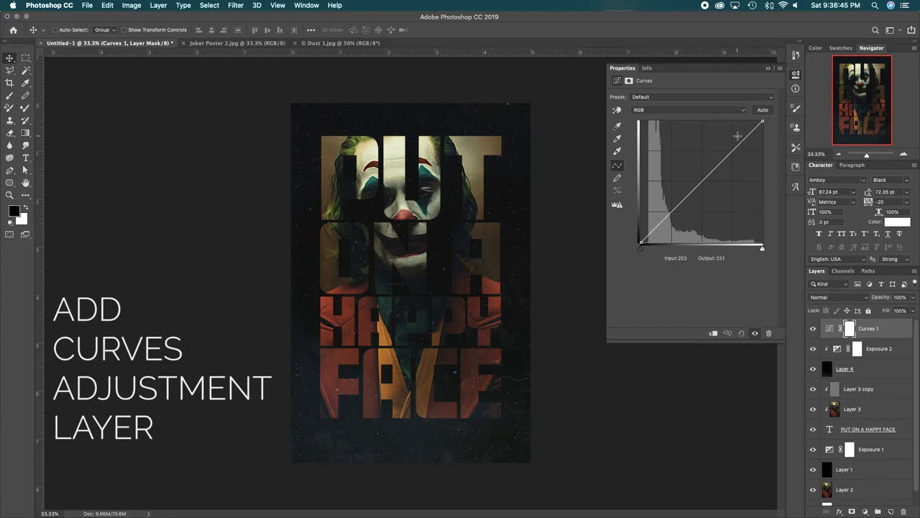
{"action": "left_click", "coordinate": [714, 333]}
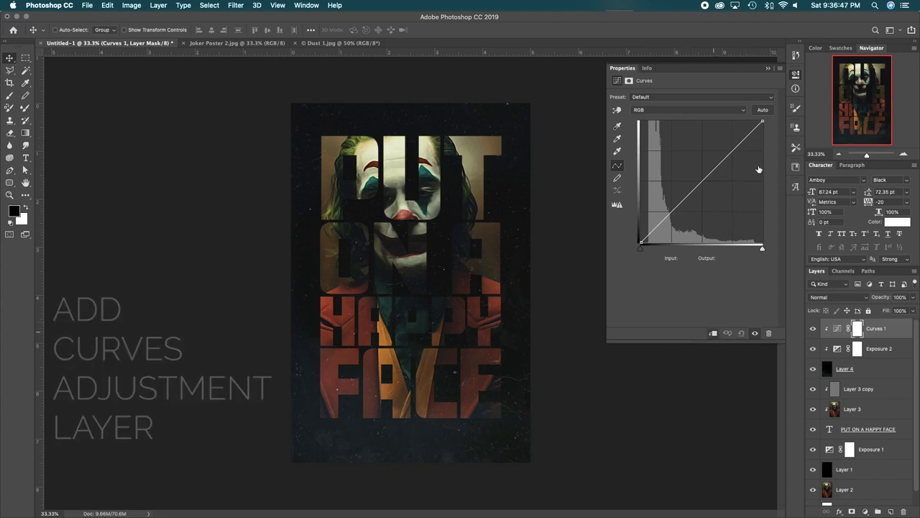
Raise the Green channel's shadows in the Curves adjustment with a point at input 58, output 73
{"action": "left_click", "coordinate": [738, 142]}
{"action": "left_click_drag", "start_coordinate": [736, 140], "coordinate": [735, 141]}
{"action": "left_click", "coordinate": [701, 111]}
{"action": "left_click", "coordinate": [701, 127]}
{"action": "left_click_drag", "start_coordinate": [672, 212], "coordinate": [670, 208]}
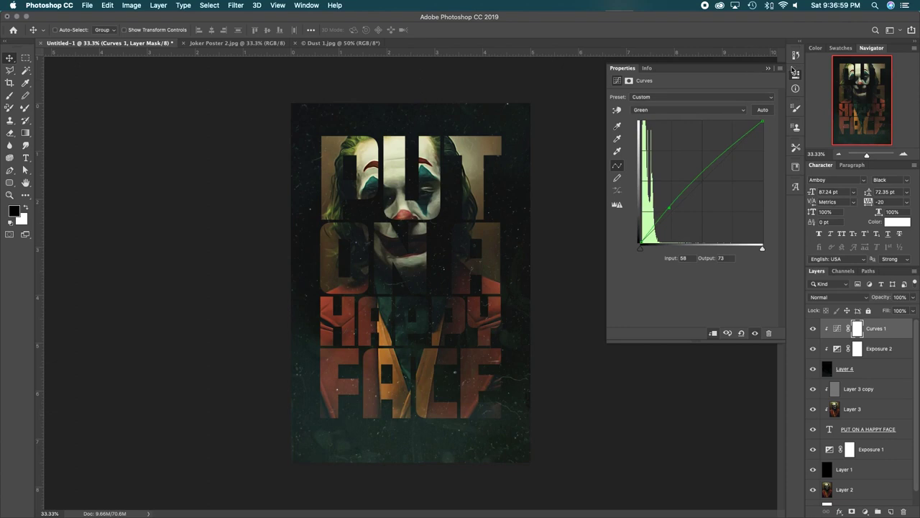
{"action": "left_click", "coordinate": [796, 72]}
Toggle the Curves adjustment to check its effect, and move Exposure 2 below the dust texture Layer 4
{"action": "left_click", "coordinate": [814, 348]}
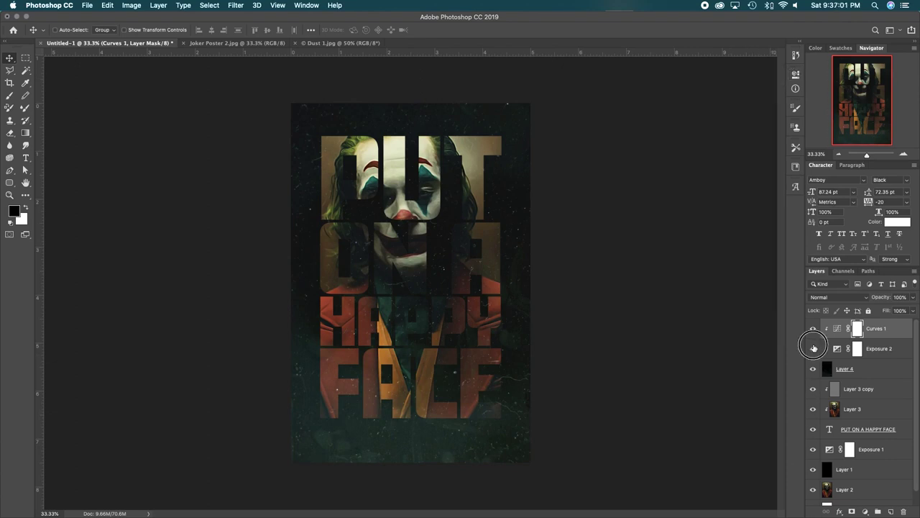
{"action": "left_click", "coordinate": [813, 329]}
{"action": "left_click", "coordinate": [813, 328]}
{"action": "left_click_drag", "start_coordinate": [862, 350], "coordinate": [868, 379]}
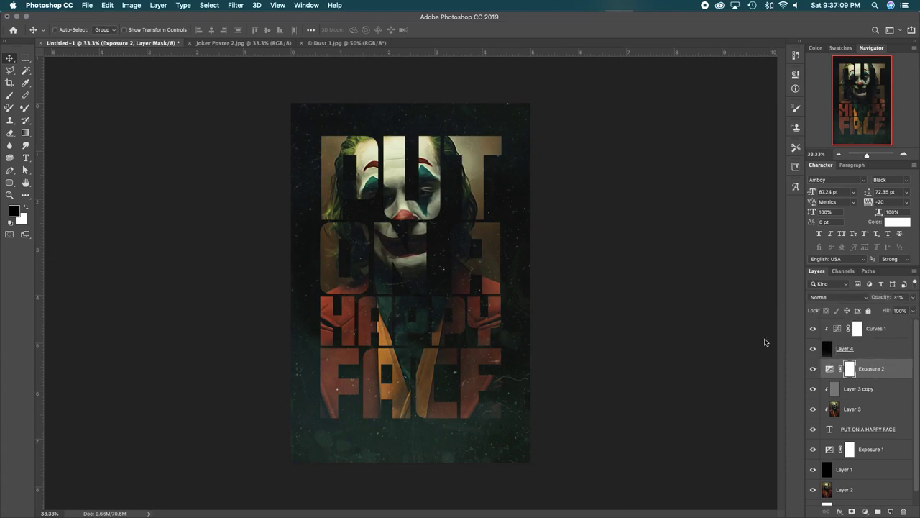
Close Dust 1.jpg and compare the poster's tones with Joker Poster 2.jpg
{"action": "left_click", "coordinate": [306, 44]}
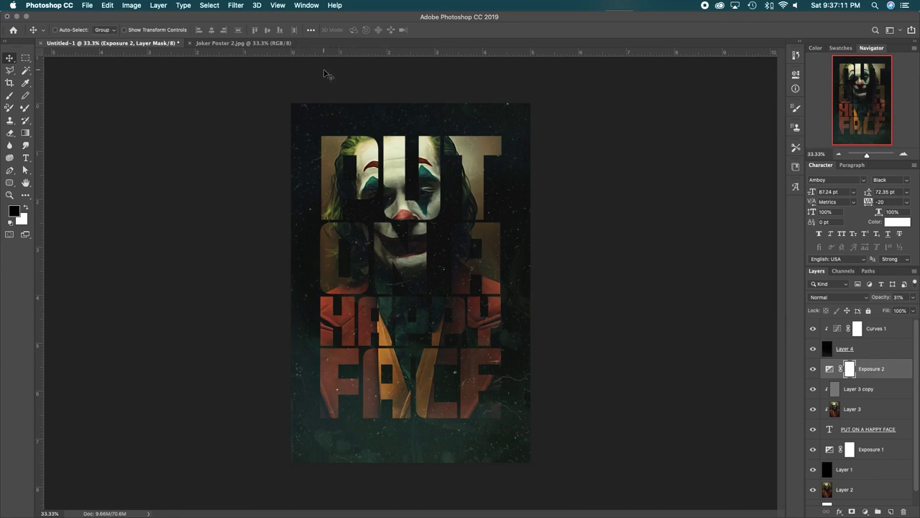
{"action": "left_click", "coordinate": [216, 43]}
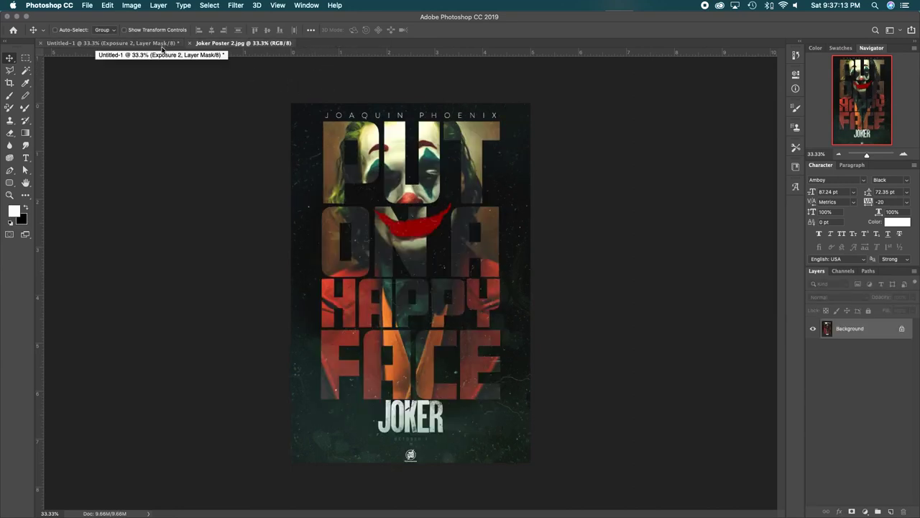
{"action": "left_click", "coordinate": [163, 47]}
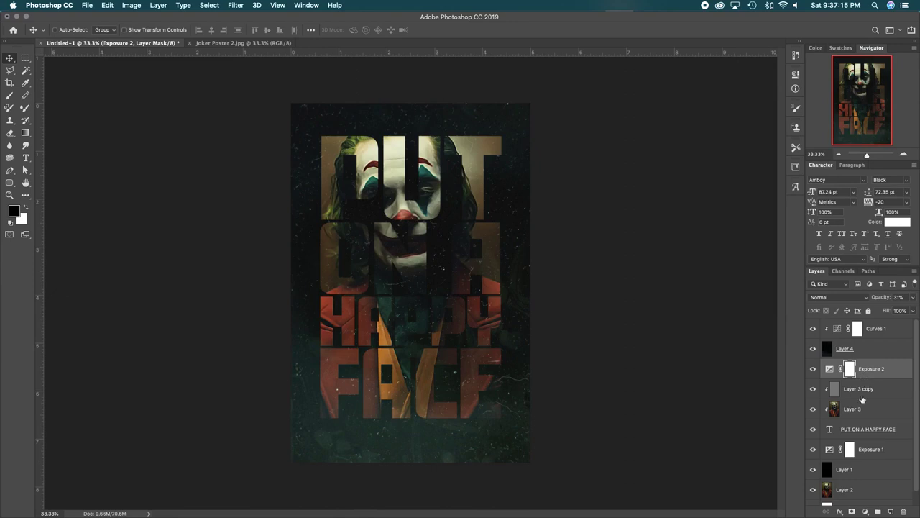
Clip Exposure 2 to the PUT ON A HAPPY FACE text layer and bring up the reference Joker poster for comparison
{"action": "left_click", "coordinate": [830, 369]}
{"action": "key", "text": "x"}
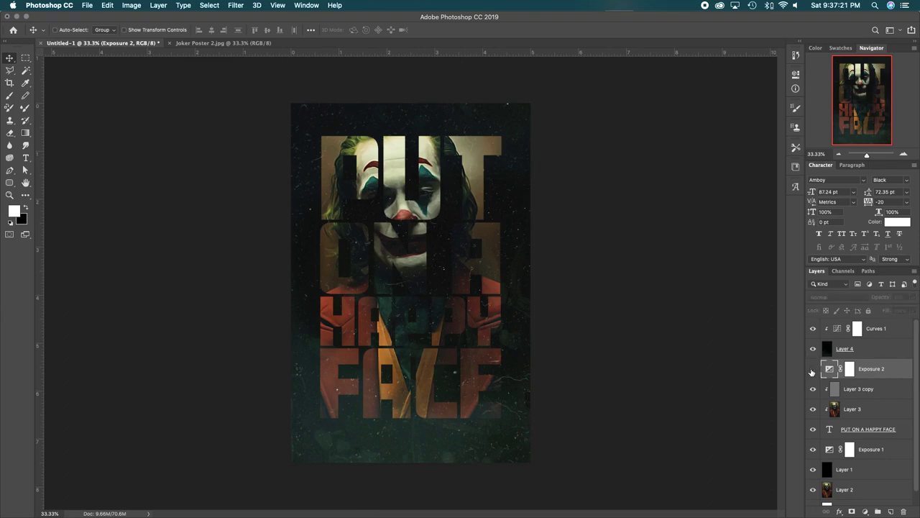
{"action": "left_click", "coordinate": [857, 380], "text": "alt"}
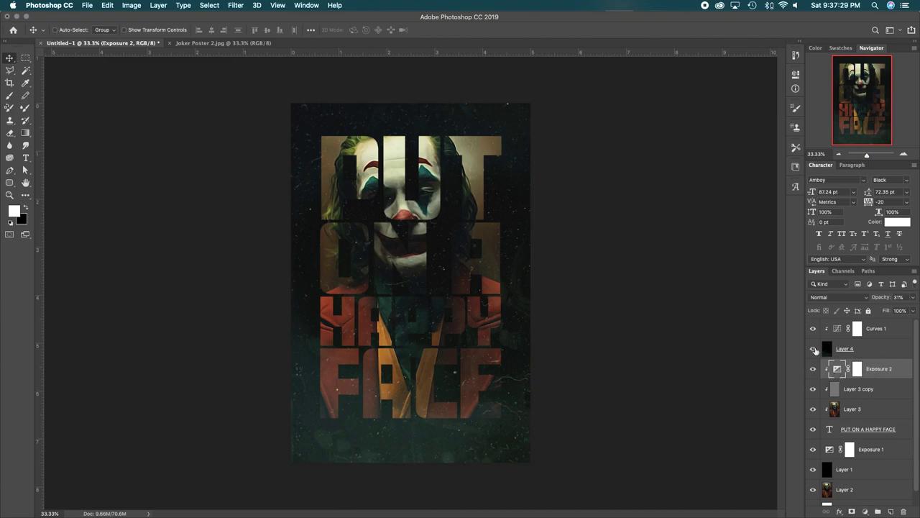
{"action": "left_click", "coordinate": [223, 43]}
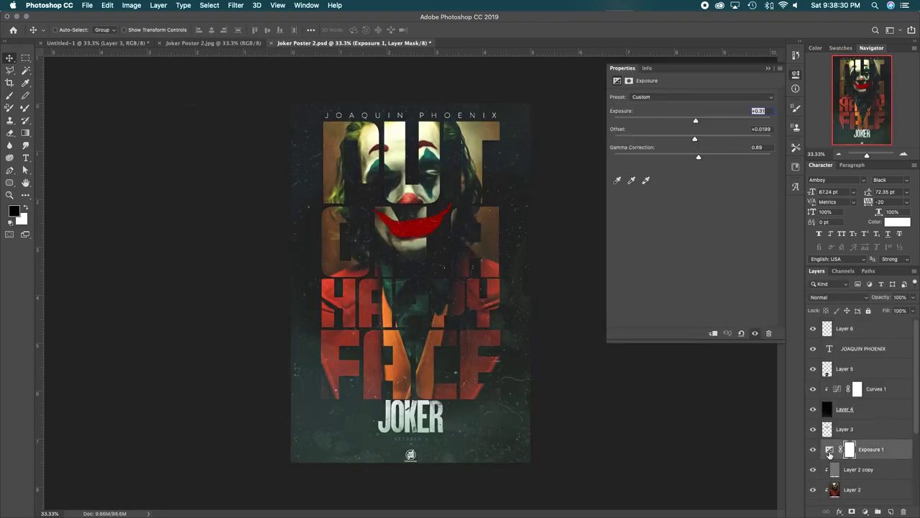
Slightly raise the Offset of Exposure 2 in the Untitled-1 poster to lift the blacks
{"action": "left_click", "coordinate": [768, 67]}
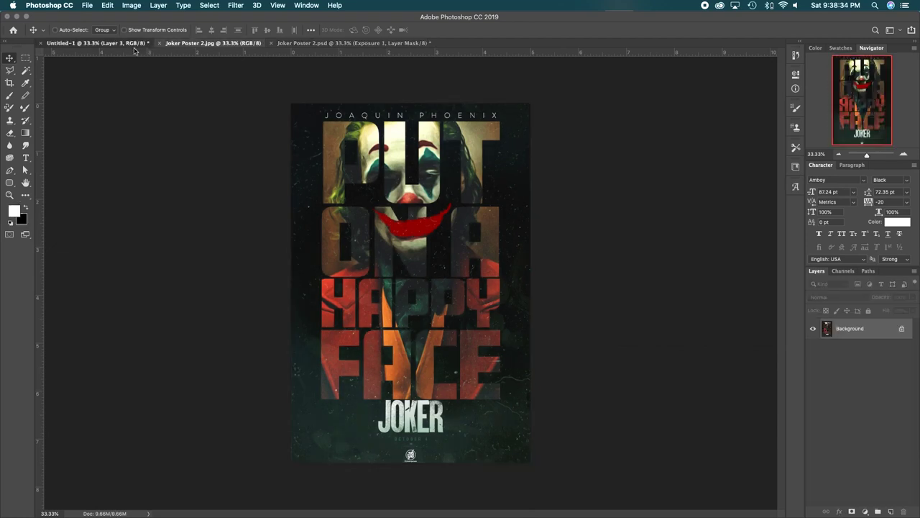
{"action": "left_click", "coordinate": [97, 43]}
{"action": "left_click", "coordinate": [833, 370]}
{"action": "double_click", "coordinate": [831, 370]}
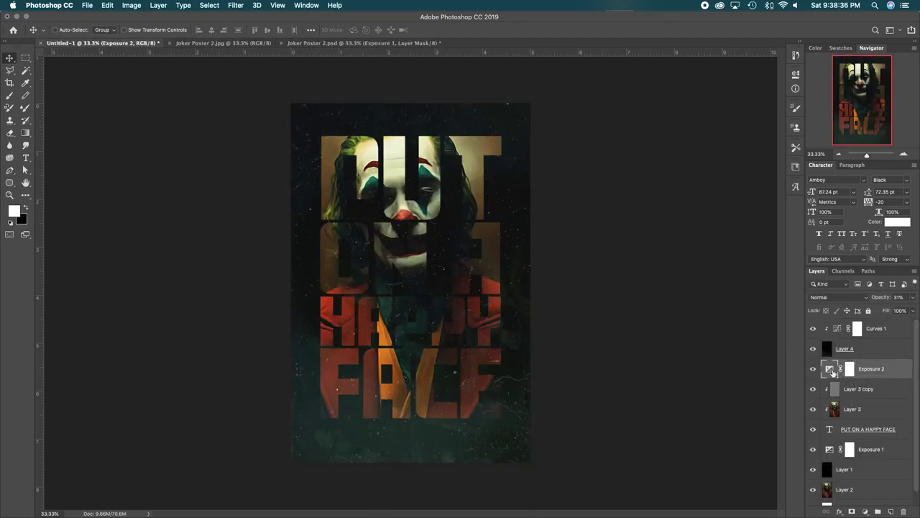
{"action": "mouse_move", "coordinate": [692, 138]}
{"action": "left_mouse_down"}
{"action": "mouse_move", "coordinate": [697, 122]}
{"action": "mouse_move", "coordinate": [701, 139]}
{"action": "left_mouse_up"}
{"action": "left_click", "coordinate": [768, 69]}
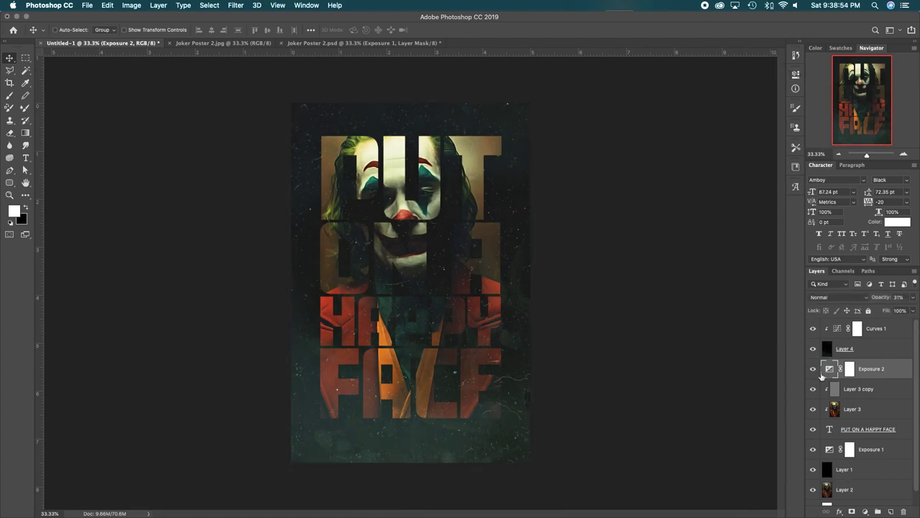
Make the Curves 1 layer active in the poster and close Joker Poster 2.psd without saving its changes
{"action": "left_click", "coordinate": [866, 390]}
{"action": "left_click", "coordinate": [882, 335]}
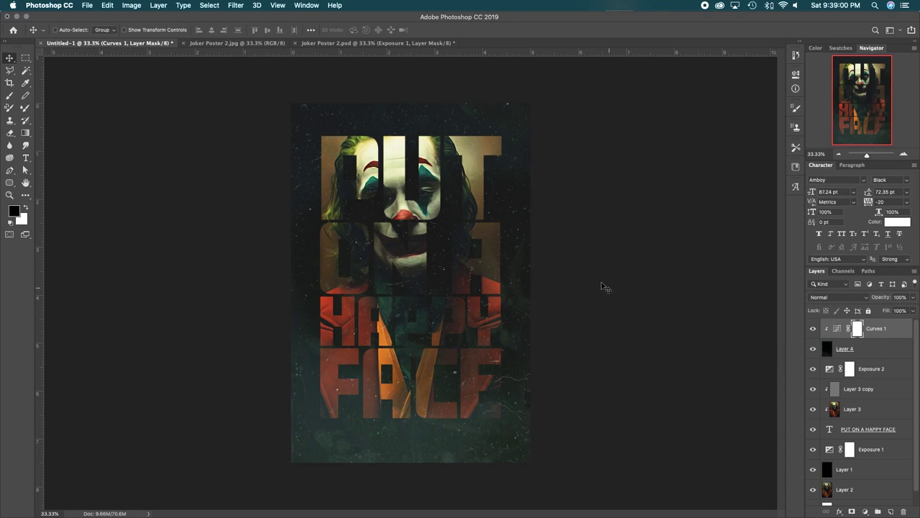
{"action": "left_click", "coordinate": [295, 44]}
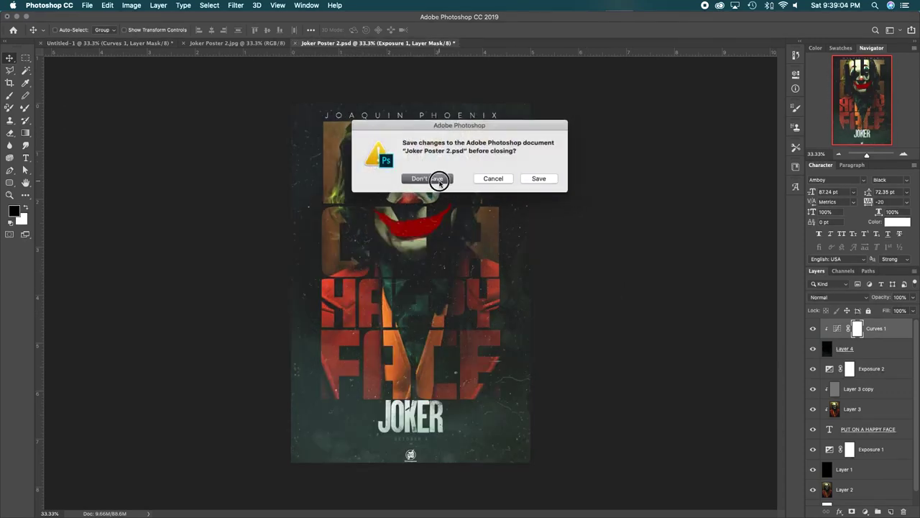
{"action": "left_click", "coordinate": [434, 180]}
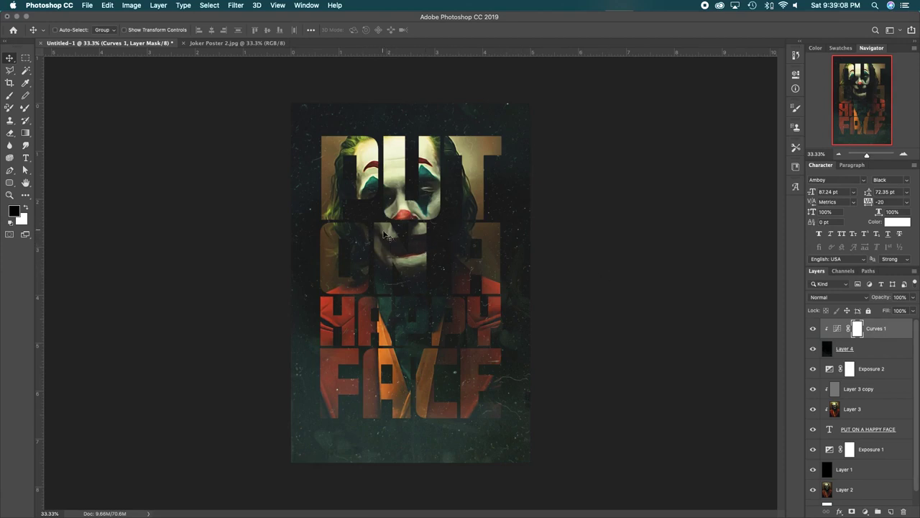
Add a new layer above Curves 1 and set the foreground colour to a deep saturated red
{"action": "left_click", "coordinate": [891, 511]}
{"action": "key", "text": "x"}
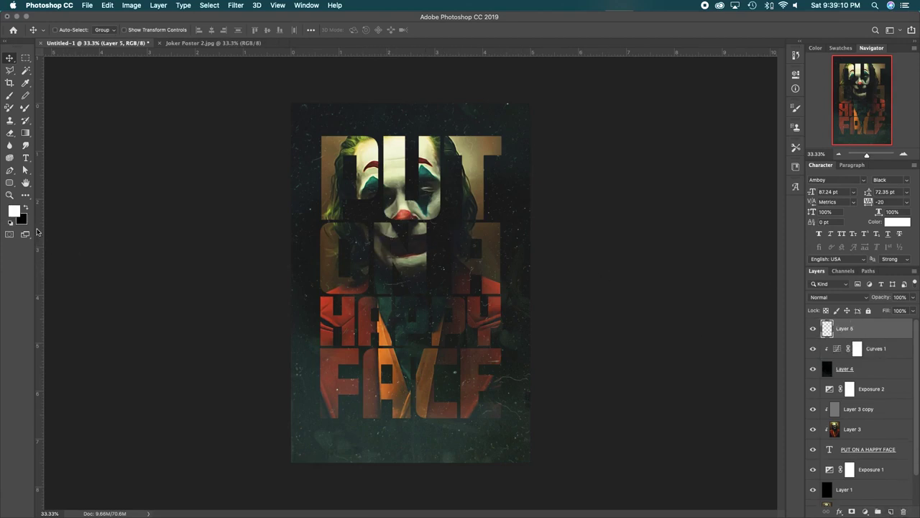
{"action": "left_click", "coordinate": [17, 213]}
{"action": "mouse_move", "coordinate": [689, 233]}
{"action": "left_mouse_down"}
{"action": "mouse_move", "coordinate": [707, 201]}
{"action": "mouse_move", "coordinate": [723, 113]}
{"action": "mouse_move", "coordinate": [652, 129]}
{"action": "mouse_move", "coordinate": [728, 173]}
{"action": "left_mouse_up"}
{"action": "left_click", "coordinate": [820, 144]}
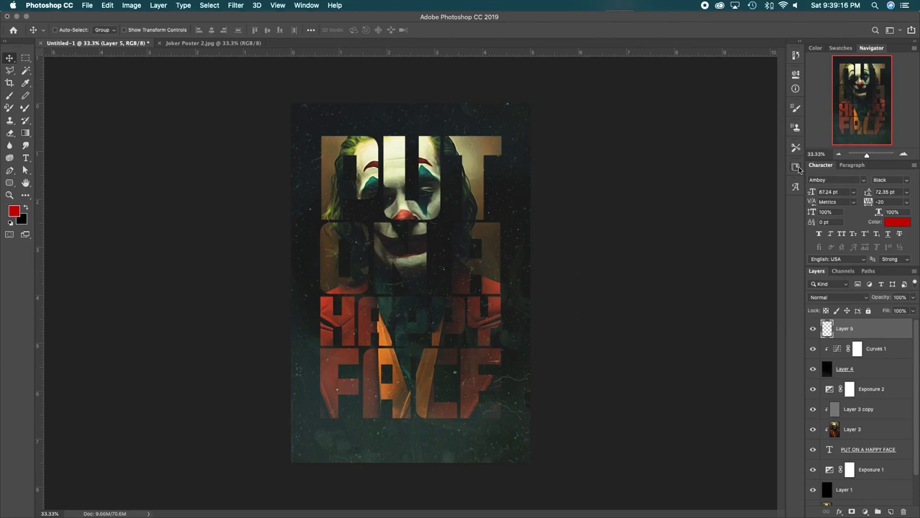
Set up the Brush tool with the KYLE Ultimate Charcoal preset from Dry Media Brushes at about 61 px
{"action": "left_click", "coordinate": [9, 96]}
{"action": "left_click", "coordinate": [44, 32]}
{"action": "left_click", "coordinate": [44, 32]}
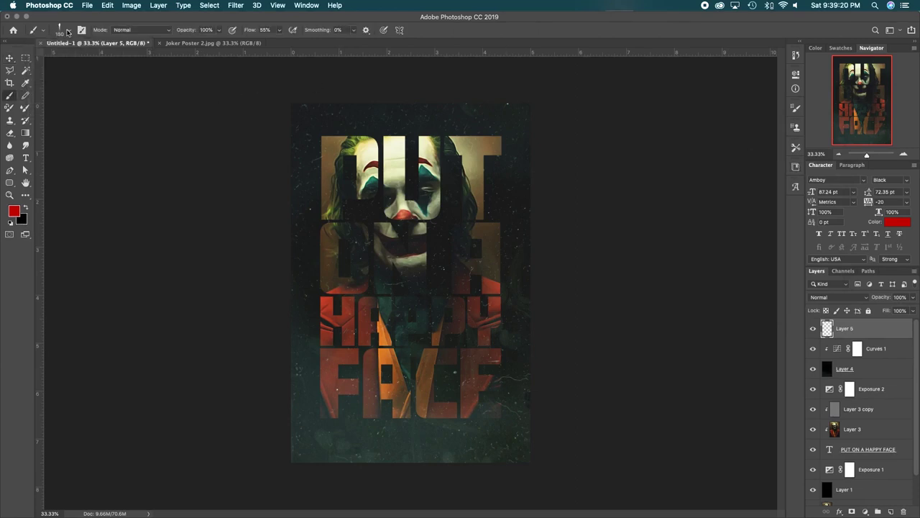
{"action": "left_click", "coordinate": [68, 32]}
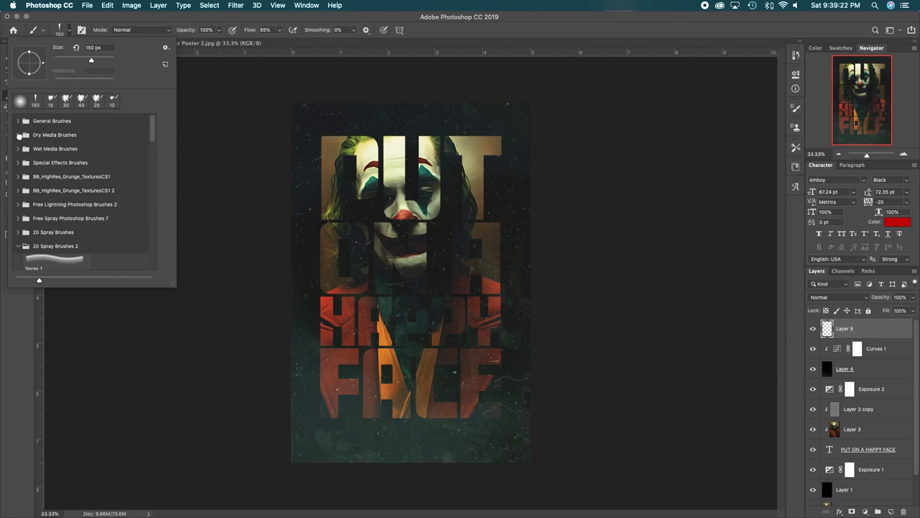
{"action": "left_click", "coordinate": [18, 135]}
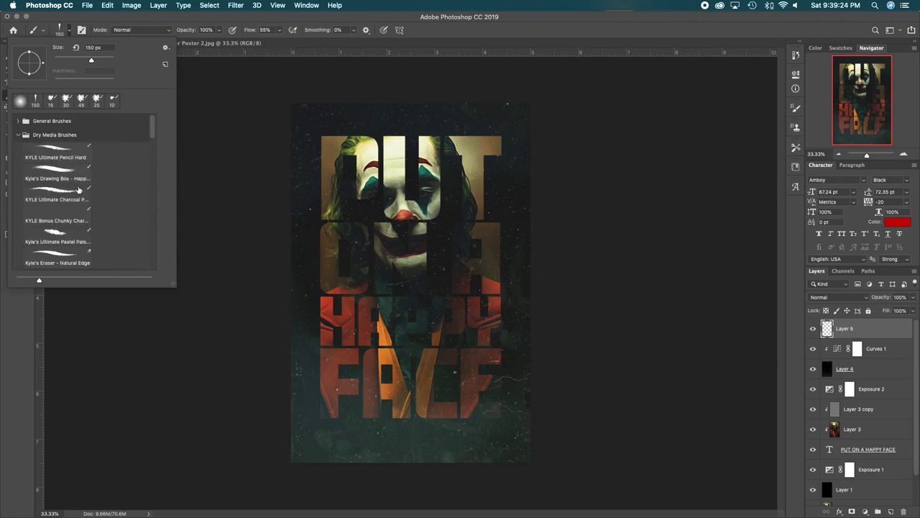
{"action": "left_click", "coordinate": [72, 199]}
{"action": "left_click_drag", "start_coordinate": [61, 59], "coordinate": [78, 59]}
{"action": "left_click", "coordinate": [70, 31]}
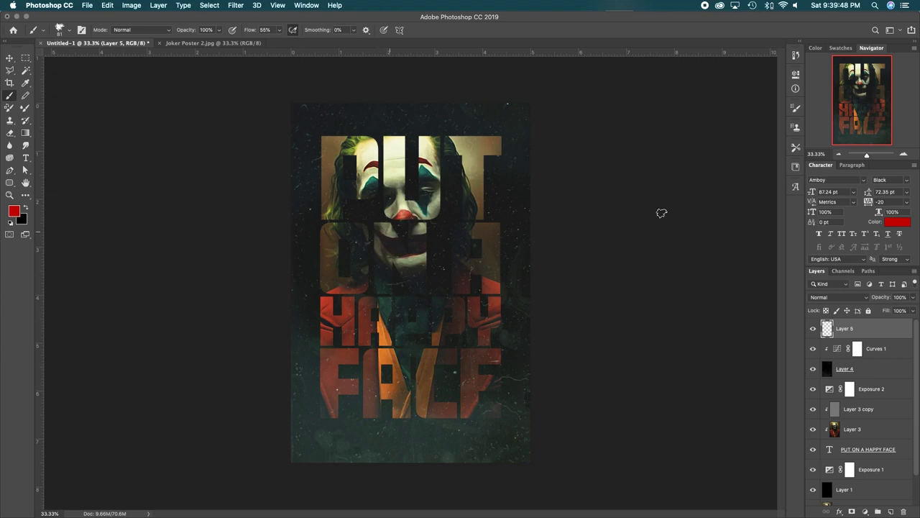
Paint a rough red smile on Layer 5 from the left mouth corner across the lips, widening the brush from 25 px as it goes
{"action": "left_click", "coordinate": [904, 155]}
{"action": "left_click", "coordinate": [905, 156]}
{"action": "left_click_drag", "start_coordinate": [472, 232], "coordinate": [479, 275]}
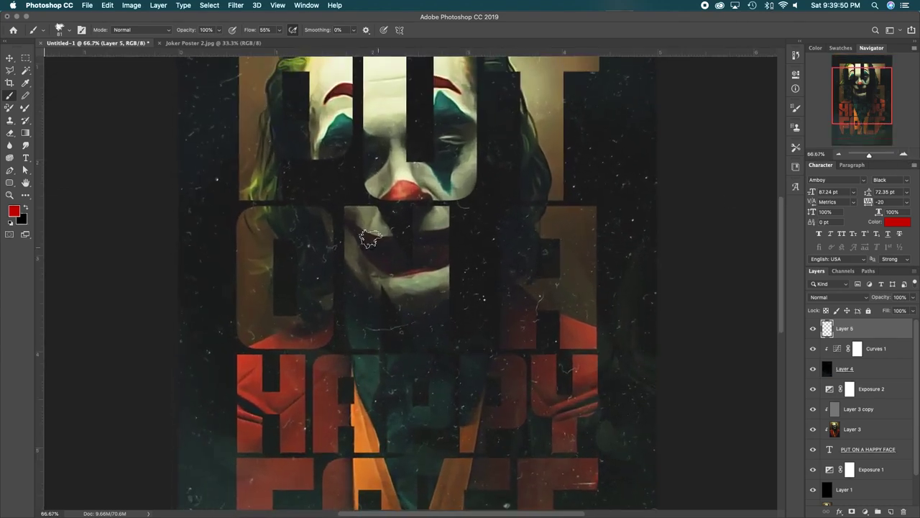
{"action": "key", "text": "bracketleft"}
{"action": "key", "text": "bracketleft"}
{"action": "key", "text": "bracketleft"}
{"action": "key", "text": "bracketleft"}
{"action": "key", "text": "bracketleft"}
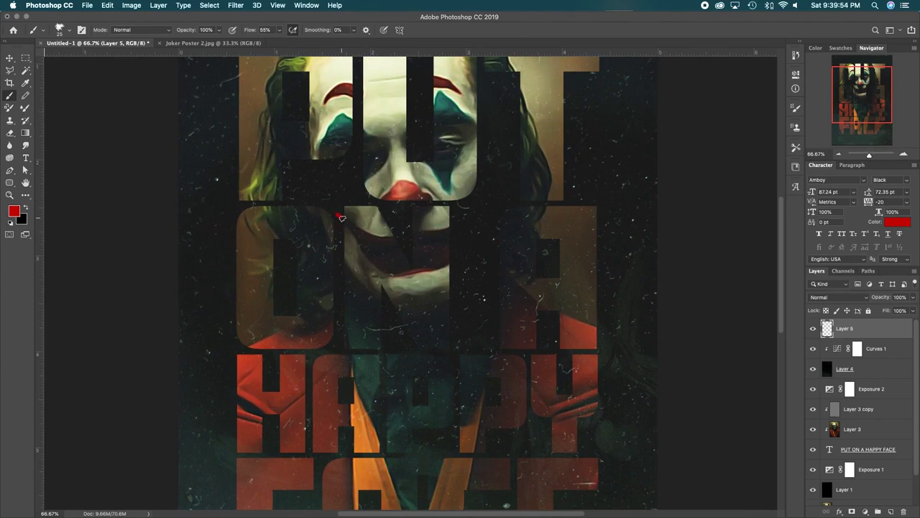
{"action": "key", "text": "bracketright"}
{"action": "left_click", "coordinate": [349, 224]}
{"action": "left_click", "coordinate": [351, 227]}
{"action": "key", "text": "bracketright"}
{"action": "key", "text": "bracketright"}
{"action": "key", "text": "bracketright"}
{"action": "key", "text": "bracketright"}
{"action": "left_click", "coordinate": [351, 227]}
{"action": "left_click", "coordinate": [357, 236]}
{"action": "key", "text": "bracketright"}
{"action": "key", "text": "bracketright"}
{"action": "left_click", "coordinate": [369, 247]}
{"action": "left_click", "coordinate": [369, 246]}
{"action": "key", "text": "bracketright"}
{"action": "key", "text": "bracketright"}
{"action": "left_click", "coordinate": [380, 253]}
{"action": "key", "text": "bracketright"}
{"action": "key", "text": "bracketright"}
{"action": "key", "text": "bracketright"}
{"action": "key", "text": "bracketright"}
{"action": "left_click", "coordinate": [392, 256]}
{"action": "mouse_move", "coordinate": [407, 258]}
{"action": "left_mouse_down"}
{"action": "mouse_move", "coordinate": [450, 249]}
{"action": "mouse_move", "coordinate": [421, 253]}
{"action": "left_mouse_up"}
{"action": "key", "text": "bracketleft"}
{"action": "key", "text": "bracketleft"}
{"action": "key", "text": "bracketleft"}
{"action": "key", "text": "bracketleft"}
{"action": "key", "text": "bracketleft"}
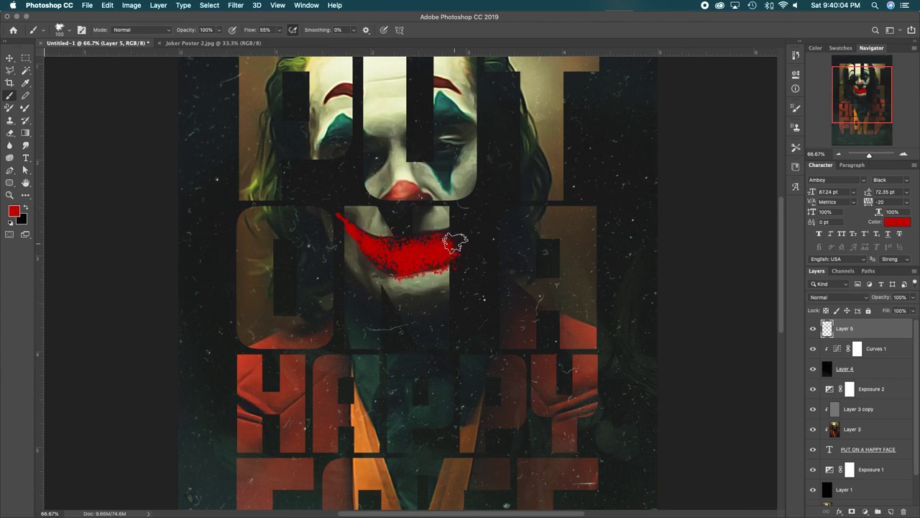
Extend the red smile up the right cheek, reducing the brush size to taper it into a pointed tip
{"action": "left_click", "coordinate": [474, 228]}
{"action": "key", "text": "bracketleft"}
{"action": "key", "text": "bracketleft"}
{"action": "left_click", "coordinate": [481, 218]}
{"action": "key", "text": "bracketleft"}
{"action": "left_click", "coordinate": [485, 210]}
{"action": "key", "text": "bracketleft"}
{"action": "key", "text": "bracketleft"}
{"action": "key", "text": "bracketleft"}
{"action": "left_click_drag", "start_coordinate": [484, 208], "coordinate": [487, 199]}
Thicken the red smile's right half and fill in its middle with larger charcoal brush strokes
{"action": "key", "text": "bracketright"}
{"action": "key", "text": "bracketright"}
{"action": "key", "text": "bracketright"}
{"action": "key", "text": "bracketright"}
{"action": "key", "text": "bracketright"}
{"action": "key", "text": "bracketright"}
{"action": "key", "text": "bracketright"}
{"action": "key", "text": "bracketright"}
{"action": "key", "text": "bracketright"}
{"action": "left_click", "coordinate": [461, 241]}
{"action": "left_click", "coordinate": [453, 246]}
{"action": "key", "text": "bracketleft"}
{"action": "key", "text": "bracketleft"}
{"action": "left_click", "coordinate": [477, 223]}
{"action": "left_click", "coordinate": [368, 241]}
{"action": "key", "text": "bracketleft"}
{"action": "key", "text": "bracketleft"}
{"action": "key", "text": "bracketright"}
{"action": "key", "text": "bracketright"}
{"action": "key", "text": "bracketright"}
{"action": "left_click", "coordinate": [396, 244]}
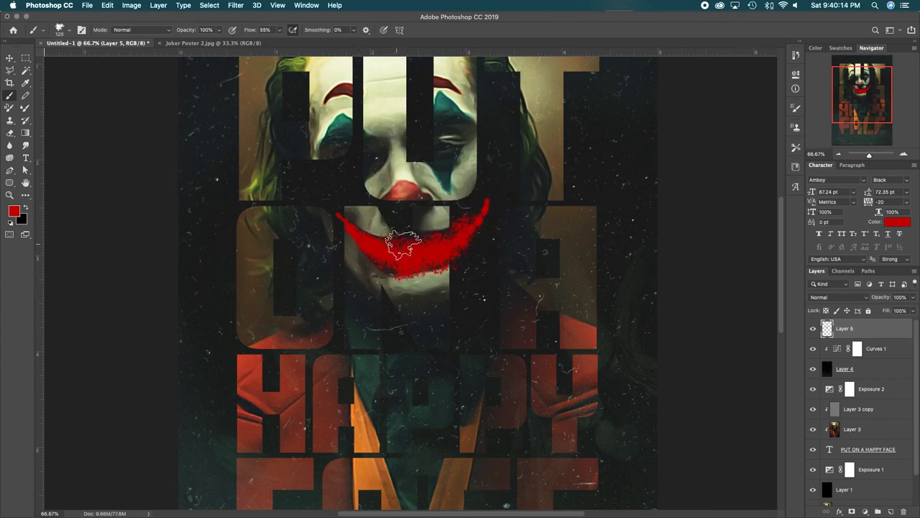
{"action": "left_click", "coordinate": [396, 262]}
{"action": "left_click", "coordinate": [454, 240]}
{"action": "key", "text": "bracketleft"}
{"action": "key", "text": "bracketleft"}
{"action": "left_click", "coordinate": [434, 244]}
Touch up the red smile's right curve, centre and lower edge with brush sizes up to 100 px
{"action": "key", "text": "bracketleft"}
{"action": "key", "text": "bracketleft"}
{"action": "key", "text": "bracketleft"}
{"action": "key", "text": "bracketleft"}
{"action": "key", "text": "bracketleft"}
{"action": "key", "text": "bracketleft"}
{"action": "key", "text": "bracketleft"}
{"action": "key", "text": "bracketleft"}
{"action": "key", "text": "bracketleft"}
{"action": "key", "text": "bracketleft"}
{"action": "key", "text": "bracketleft"}
{"action": "key", "text": "bracketleft"}
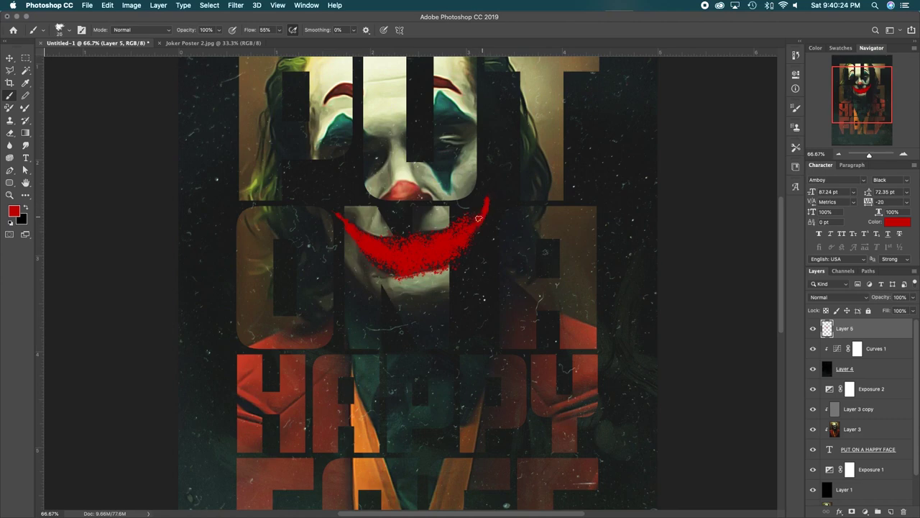
{"action": "key", "text": "bracketright"}
{"action": "key", "text": "bracketright"}
{"action": "key", "text": "bracketright"}
{"action": "key", "text": "bracketright"}
{"action": "left_click", "coordinate": [467, 228]}
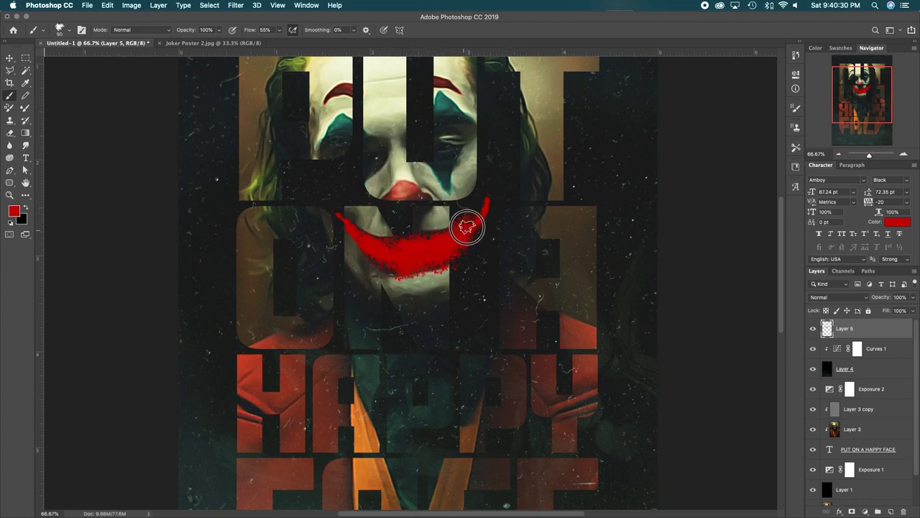
{"action": "left_click", "coordinate": [404, 247]}
{"action": "left_click", "coordinate": [387, 249]}
{"action": "key", "text": "bracketright"}
{"action": "key", "text": "bracketright"}
{"action": "key", "text": "bracketright"}
{"action": "key", "text": "bracketright"}
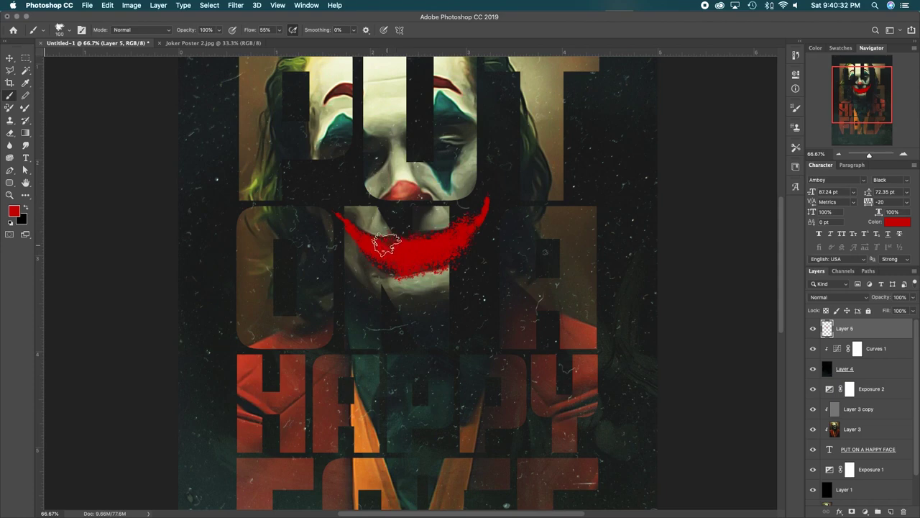
{"action": "left_click", "coordinate": [375, 258]}
View the whole poster and compare its painted smile with the one in Joker Poster 2.jpg
{"action": "key", "text": "v"}
{"action": "left_click", "coordinate": [838, 154]}
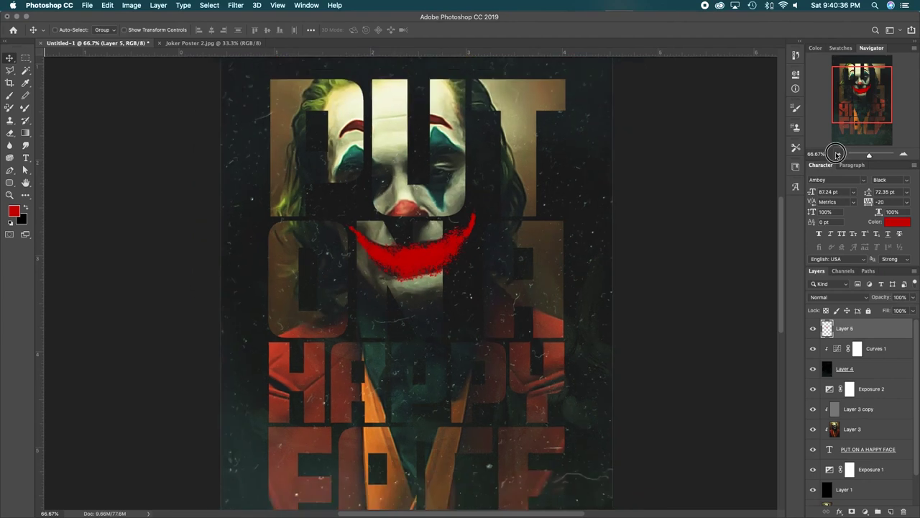
{"action": "left_click", "coordinate": [838, 154]}
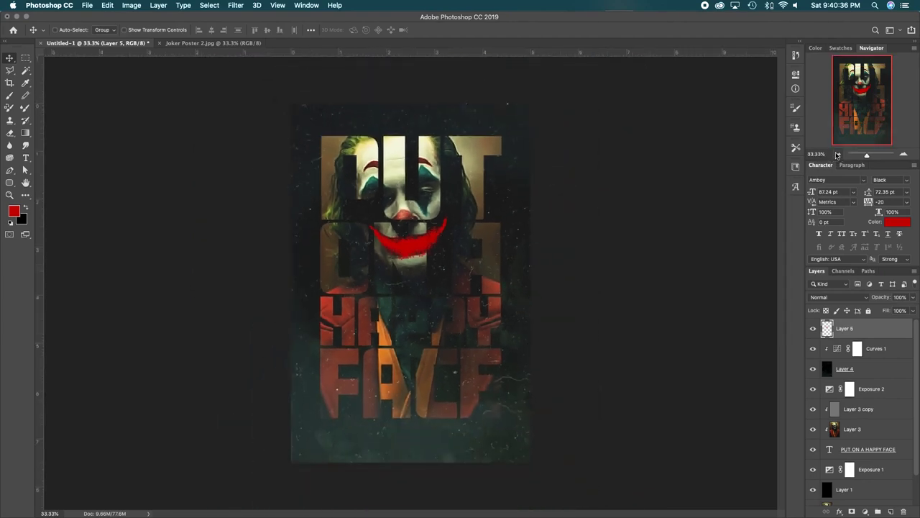
{"action": "left_click", "coordinate": [237, 45]}
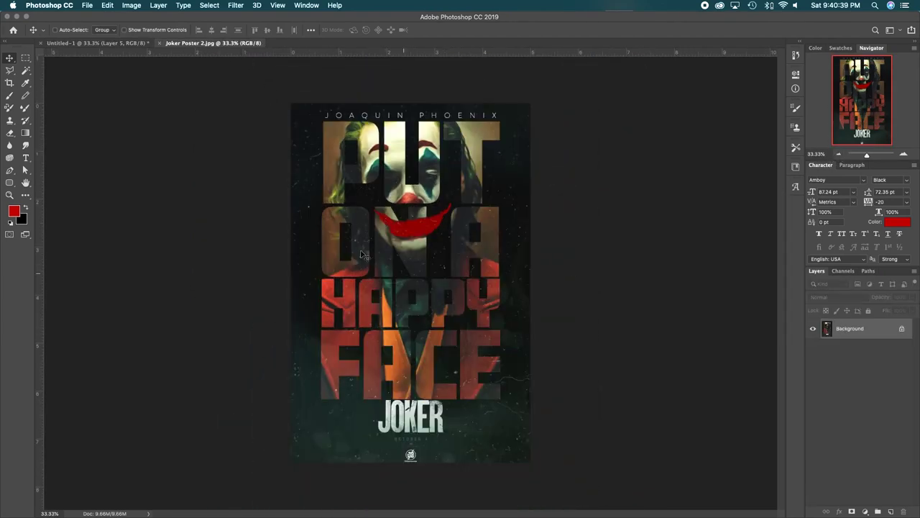
{"action": "left_click", "coordinate": [101, 43]}
Adjust the red smile on Layer 5 with Hue/Saturation, and toggle the layer's visibility to check it
{"action": "left_click", "coordinate": [823, 297]}
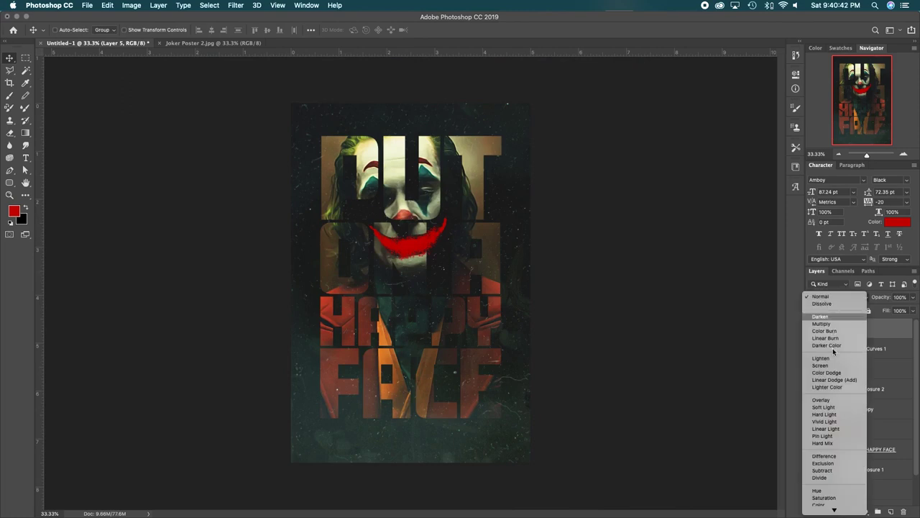
{"action": "left_click", "coordinate": [838, 297]}
{"action": "key", "text": "super+u"}
{"action": "left_click_drag", "start_coordinate": [646, 376], "coordinate": [645, 375]}
{"action": "left_click", "coordinate": [754, 283]}
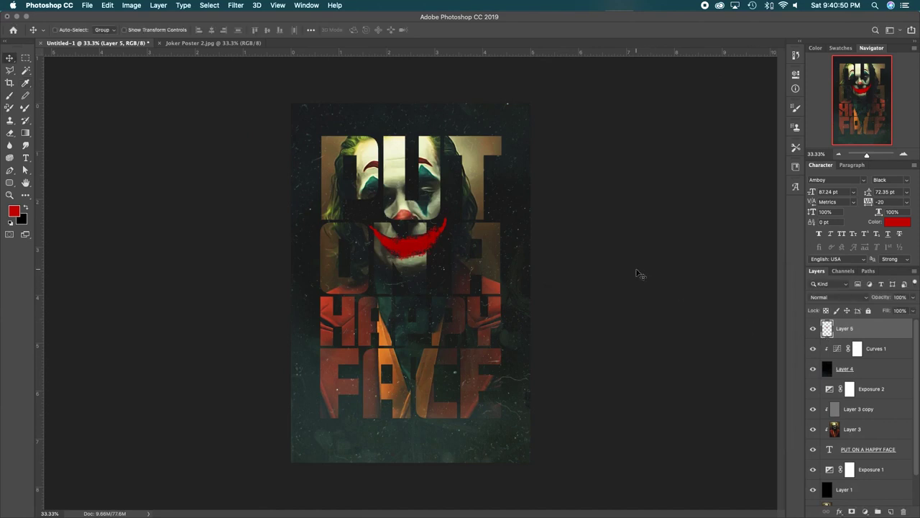
{"action": "left_click", "coordinate": [812, 333]}
{"action": "left_click", "coordinate": [813, 333]}
{"action": "left_click", "coordinate": [812, 333]}
{"action": "left_click", "coordinate": [813, 333]}
Add the white text JOAQUIN PHOENIX above the word PUT, in Amboy Black at 44.24 pt
{"action": "key", "text": "d"}
{"action": "key", "text": "x"}
{"action": "key", "text": "t"}
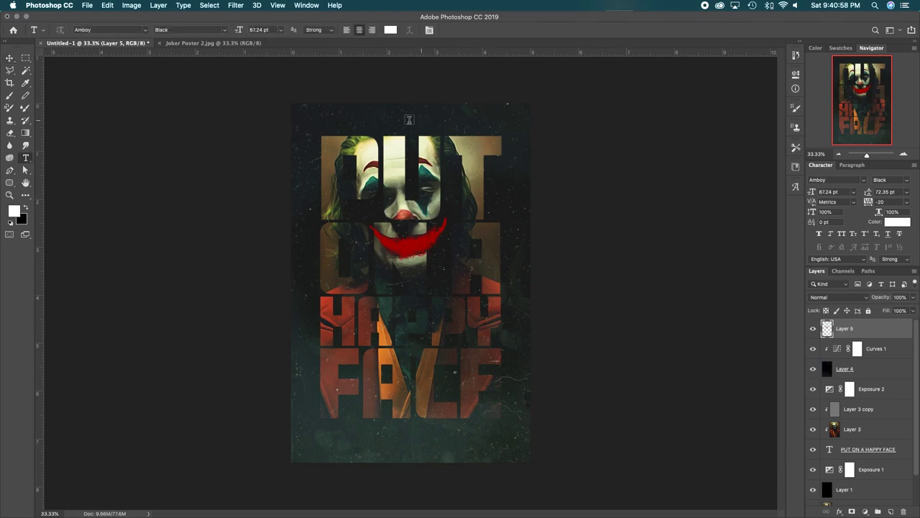
{"action": "left_click", "coordinate": [405, 120]}
{"action": "left_click_drag", "start_coordinate": [238, 34], "coordinate": [219, 33]}
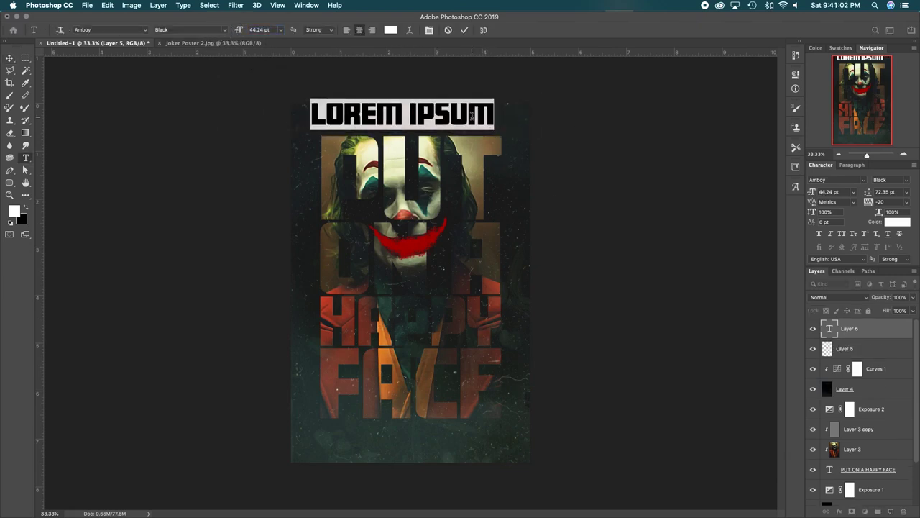
{"action": "type", "text": "JO"}
{"action": "key", "text": "BackSpace"}
{"action": "key", "text": "BackSpace"}
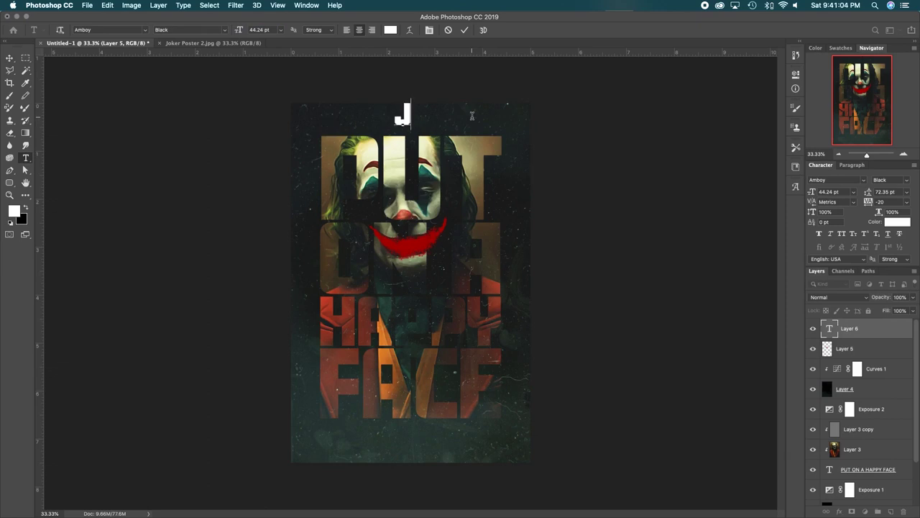
{"action": "type", "text": "JOAQUIN "}
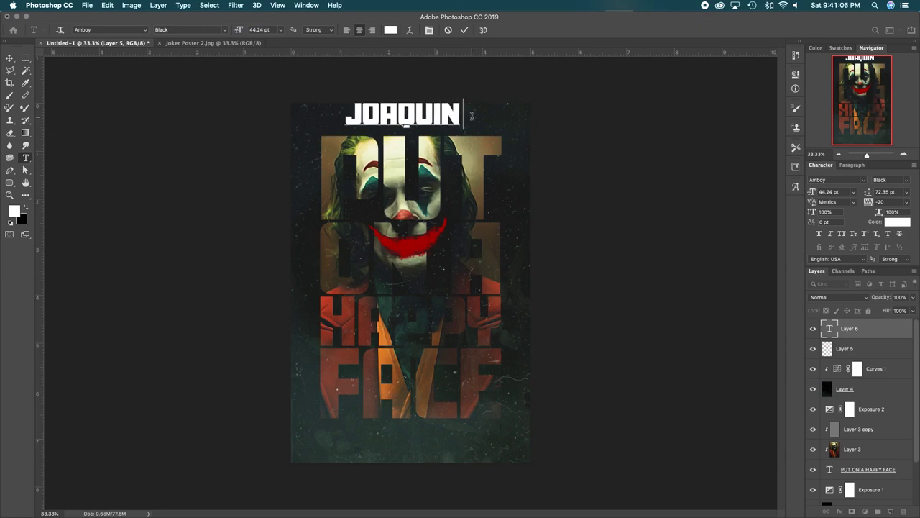
{"action": "type", "text": "PHOENIX"}
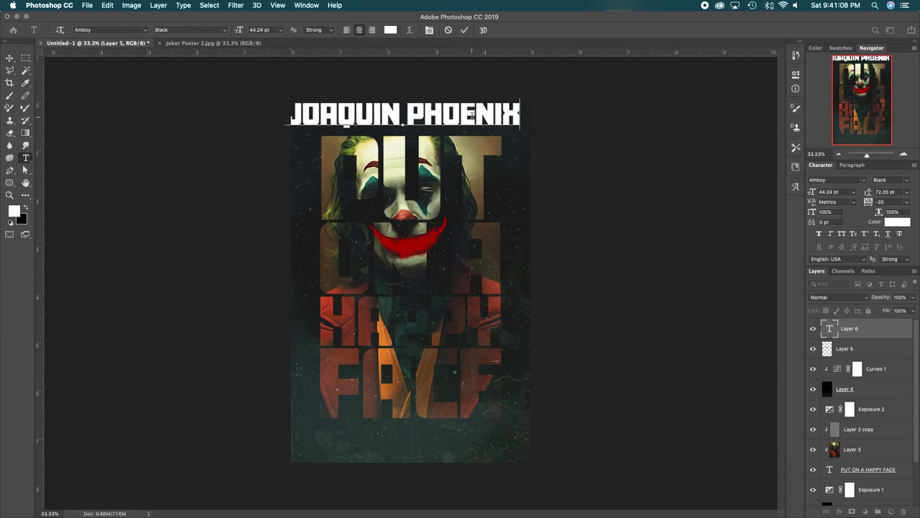
Change the JOAQUIN PHOENIX text to Brandon Grotesque Light at 18 pt
{"action": "left_click_drag", "start_coordinate": [520, 115], "coordinate": [284, 109]}
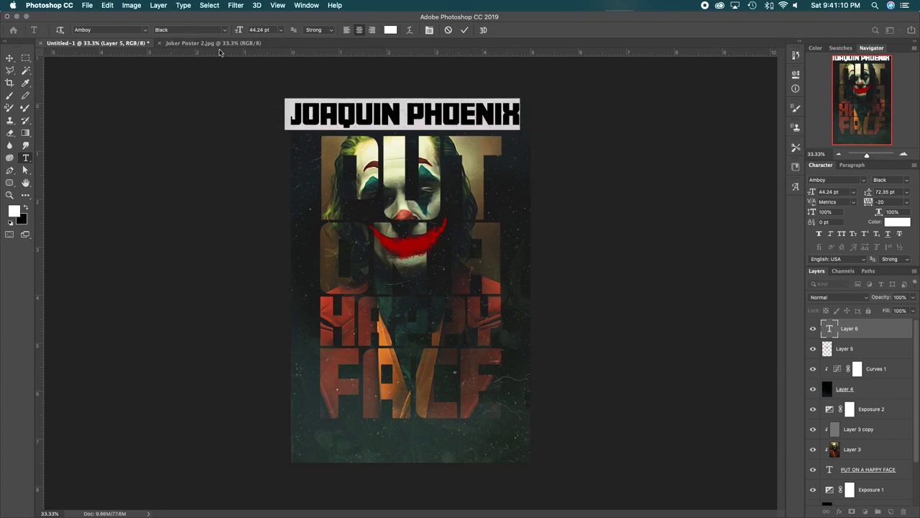
{"action": "left_click", "coordinate": [146, 29]}
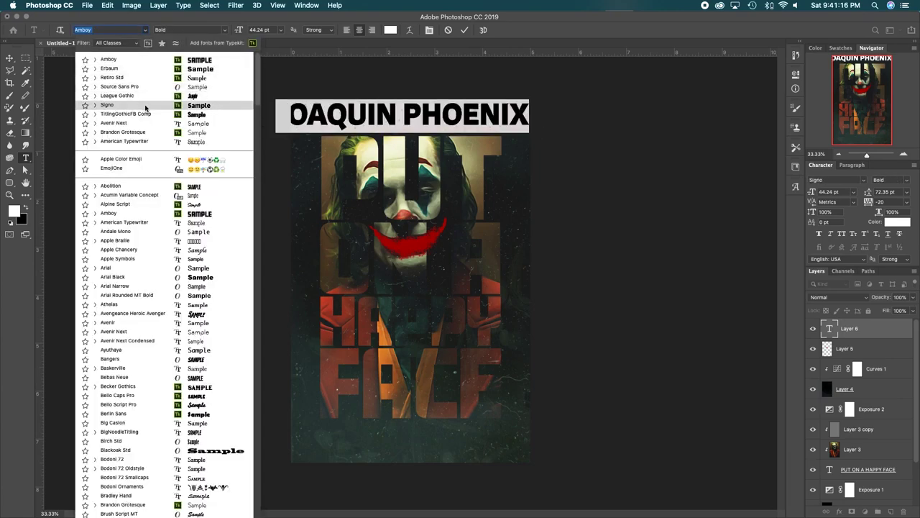
{"action": "left_click", "coordinate": [142, 135]}
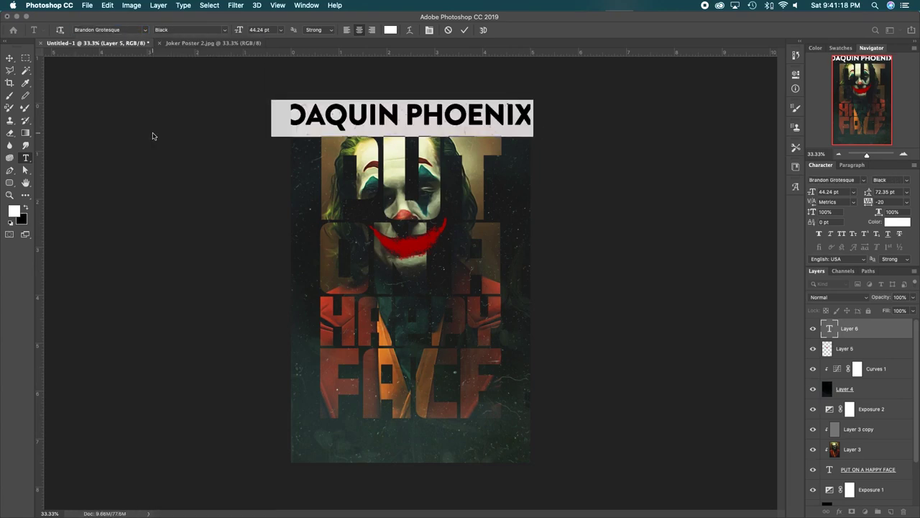
{"action": "double_click", "coordinate": [262, 30]}
{"action": "key", "text": "Return"}
{"action": "left_click", "coordinate": [225, 31]}
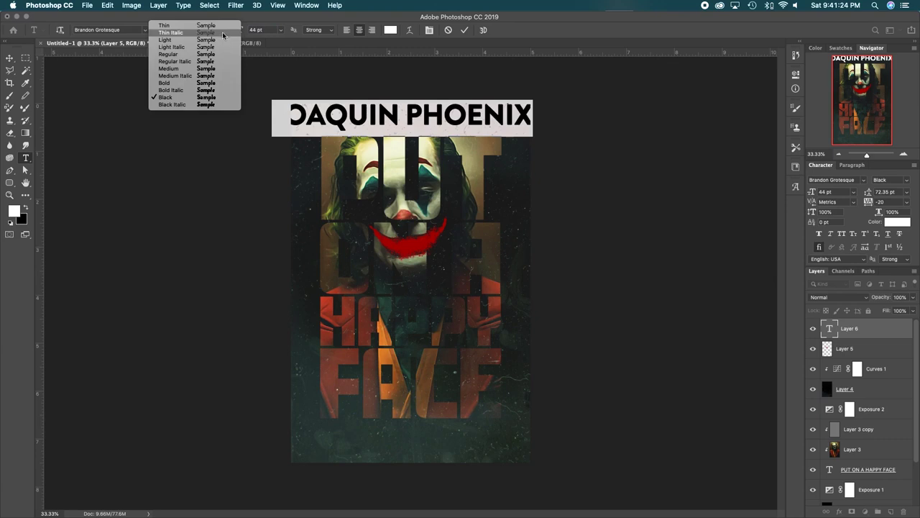
{"action": "left_click", "coordinate": [185, 44]}
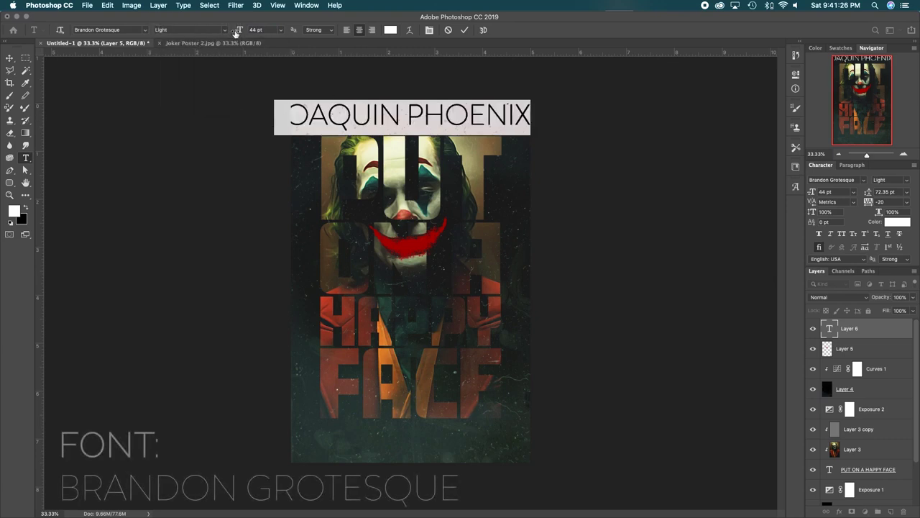
{"action": "mouse_move", "coordinate": [239, 30]}
{"action": "left_mouse_down"}
{"action": "mouse_move", "coordinate": [223, 32]}
{"action": "mouse_move", "coordinate": [238, 31]}
{"action": "left_mouse_up"}
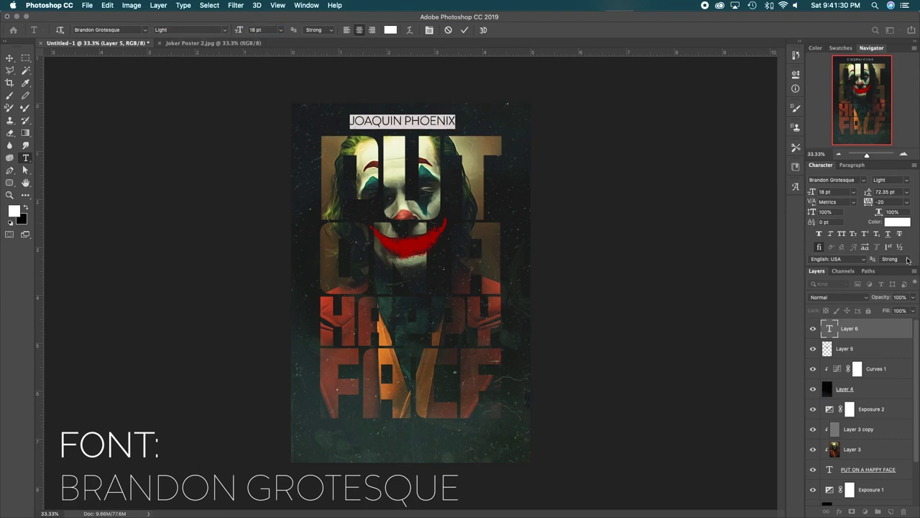
Set the JOAQUIN PHOENIX text to 13 pt with 860 tracking and center it above the word PUT
{"action": "left_click_drag", "start_coordinate": [876, 206], "coordinate": [898, 203]}
{"action": "mouse_move", "coordinate": [253, 30]}
{"action": "left_mouse_down"}
{"action": "mouse_move", "coordinate": [227, 30]}
{"action": "mouse_move", "coordinate": [241, 31]}
{"action": "left_mouse_up"}
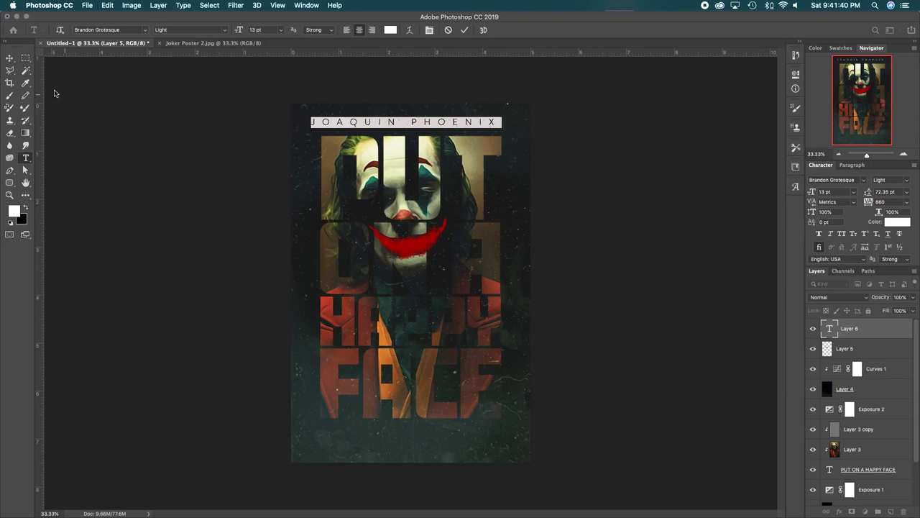
{"action": "left_click", "coordinate": [10, 58]}
{"action": "left_click_drag", "start_coordinate": [478, 125], "coordinate": [492, 131]}
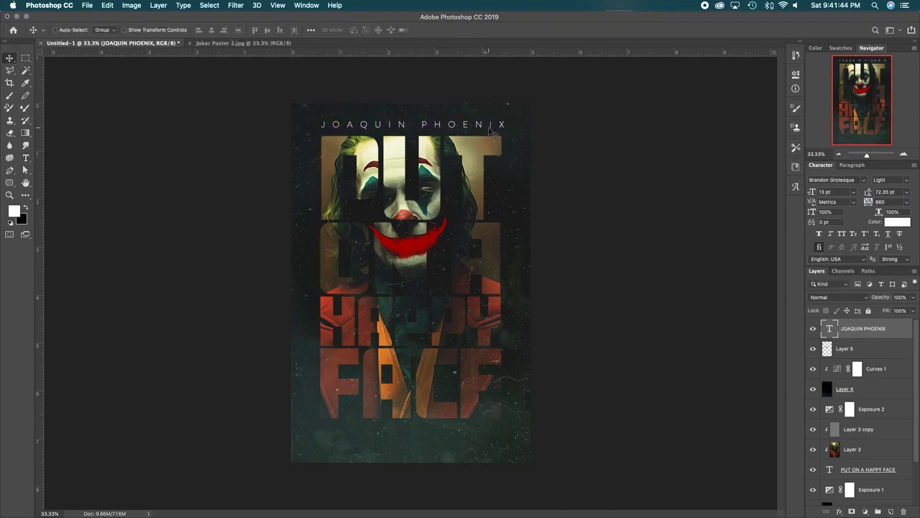
Scale the JOAQUIN PHOENIX text down to 12.8 pt and nudge it closer to the top of PUT
{"action": "left_click", "coordinate": [904, 154]}
{"action": "left_click", "coordinate": [903, 154]}
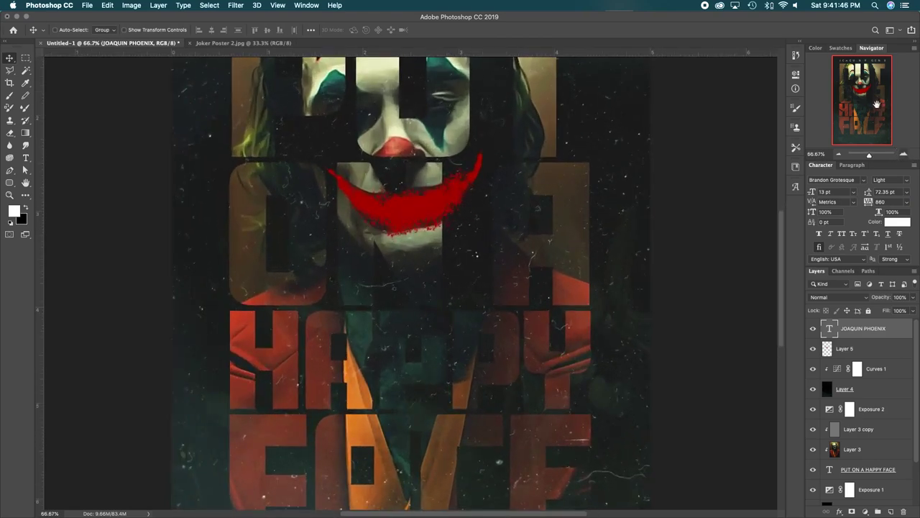
{"action": "left_click_drag", "start_coordinate": [873, 115], "coordinate": [838, 99]}
{"action": "key", "text": "super+t"}
{"action": "left_click_drag", "start_coordinate": [602, 101], "coordinate": [602, 101]}
{"action": "key", "text": "Return"}
{"action": "key", "text": "Down"}
{"action": "key", "text": "Down"}
{"action": "key", "text": "Down"}
{"action": "key", "text": "Down"}
{"action": "key", "text": "Down"}
{"action": "key", "text": "Down"}
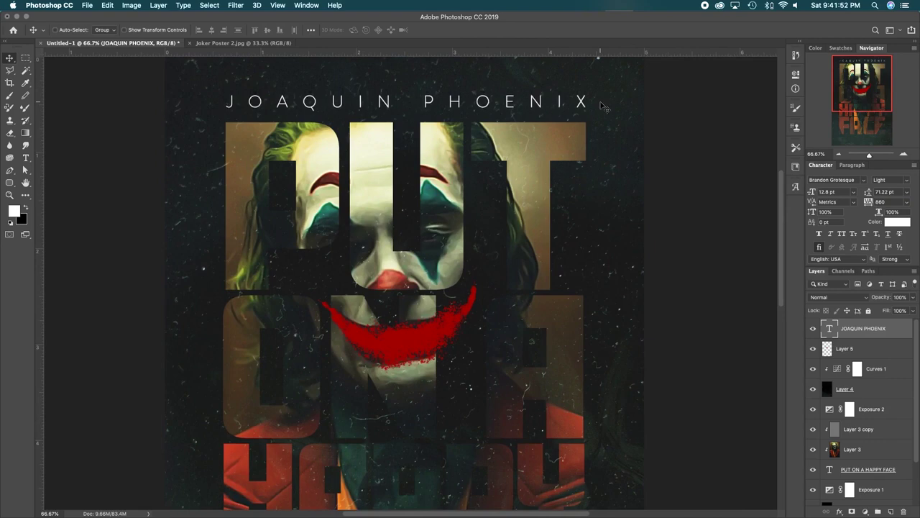
{"action": "left_click", "coordinate": [838, 154]}
{"action": "left_click", "coordinate": [839, 154]}
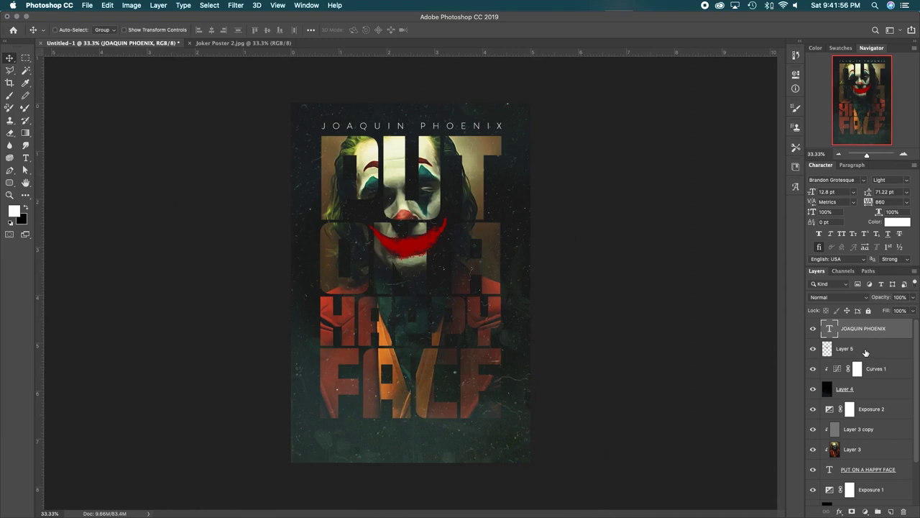
Scale PUT ON A HAPPY FACE, Layer 3 and Layer 3 copy together to 95.48%, and nudge them up
{"action": "left_click", "coordinate": [865, 471]}
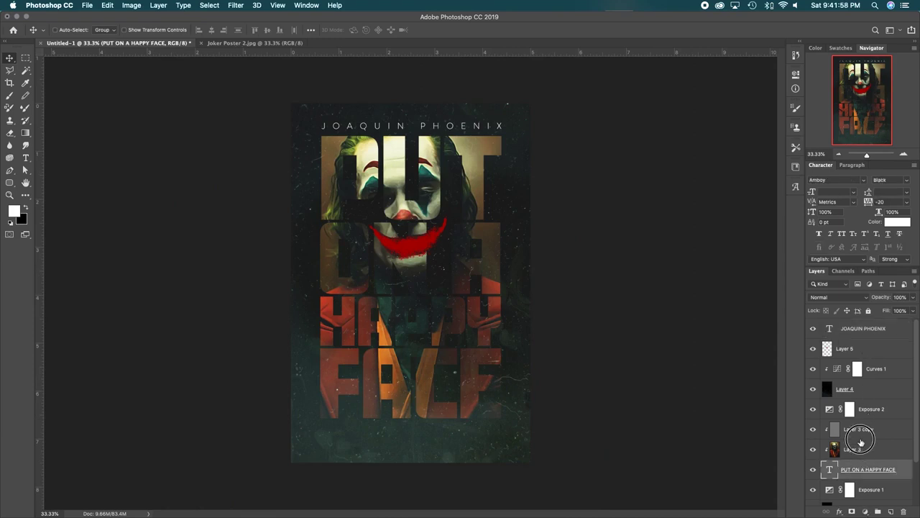
{"action": "left_click", "coordinate": [860, 430], "text": "shift"}
{"action": "key", "text": "super+t"}
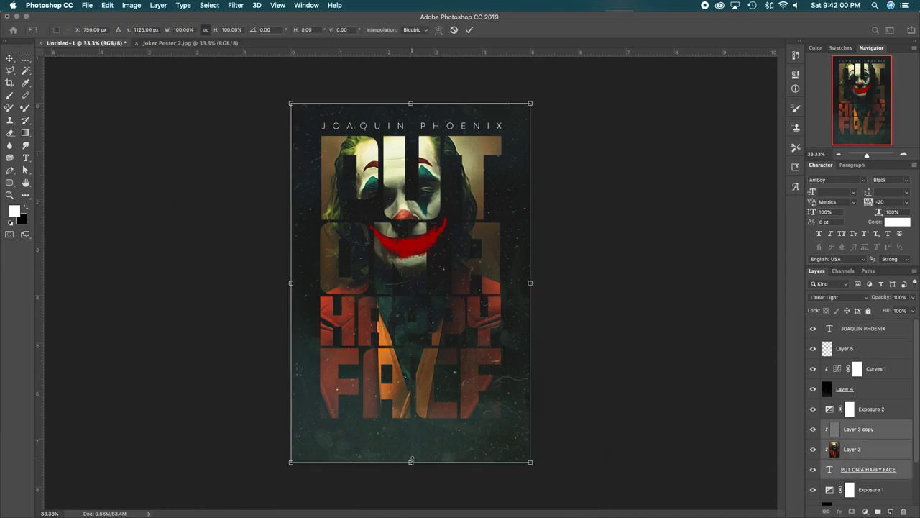
{"action": "left_click_drag", "start_coordinate": [410, 461], "coordinate": [413, 445]}
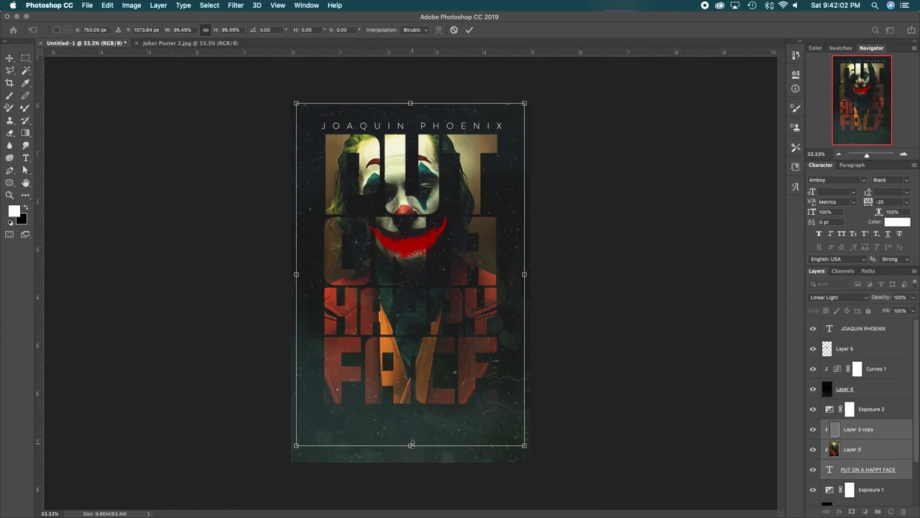
{"action": "key", "text": "Return"}
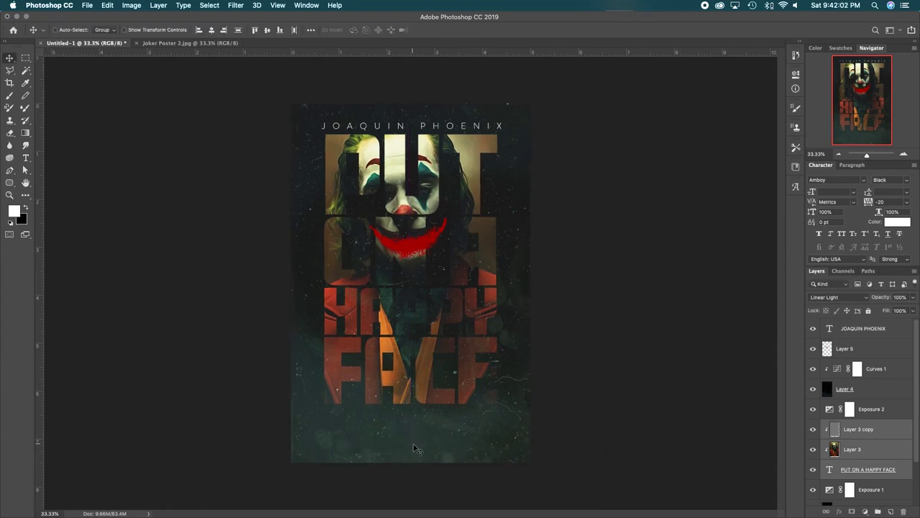
Scale the JOAQUIN PHOENIX text to 12.23 pt to match the width of PUT, and raise it clear of the letters
{"action": "left_click", "coordinate": [864, 333]}
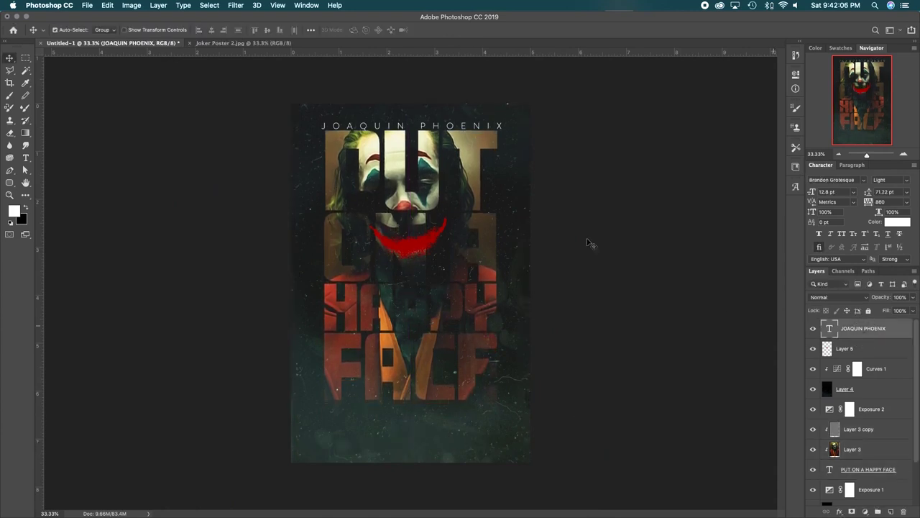
{"action": "key", "text": "super+t"}
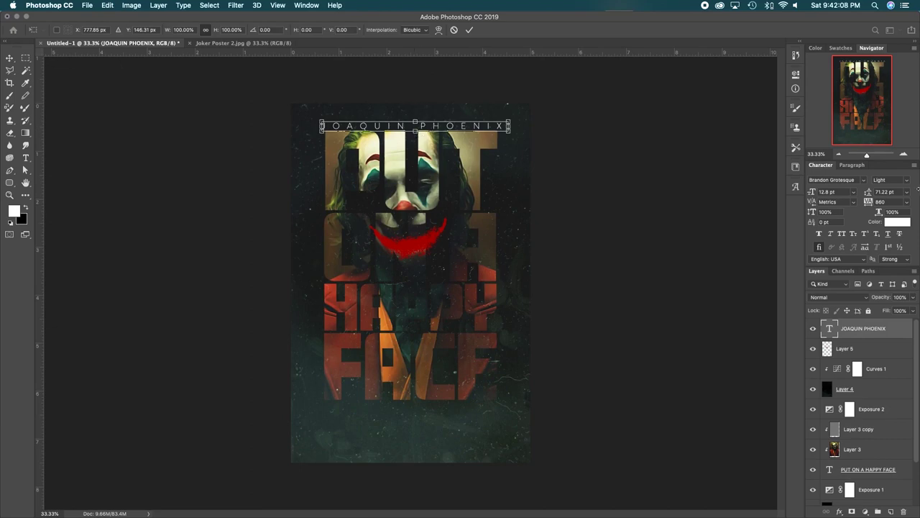
{"action": "key", "text": "Return"}
{"action": "left_click", "coordinate": [903, 153]}
{"action": "left_click", "coordinate": [904, 154]}
{"action": "left_click", "coordinate": [904, 154]}
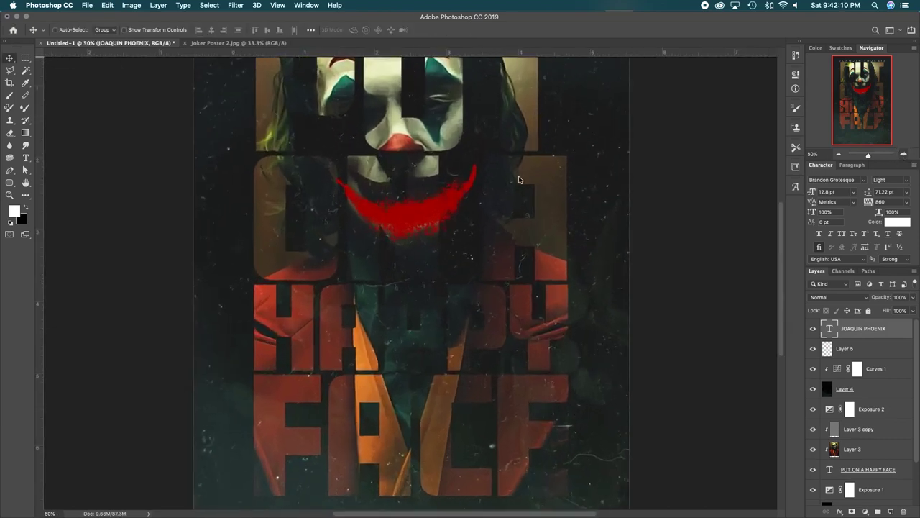
{"action": "scroll", "coordinate": [494, 287], "scroll_direction": "up", "scroll_amount": 10}
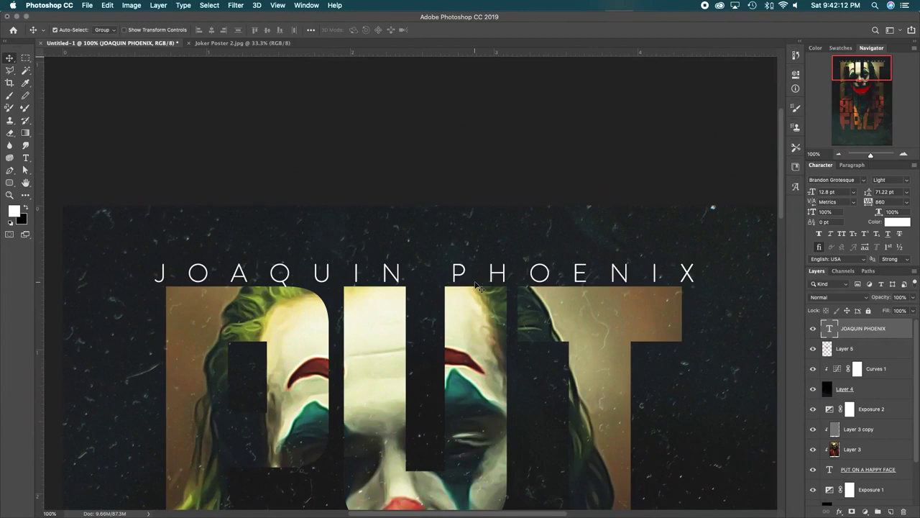
{"action": "key", "text": "super+t"}
{"action": "left_click_drag", "start_coordinate": [435, 261], "coordinate": [437, 261]}
{"action": "key", "text": "Return"}
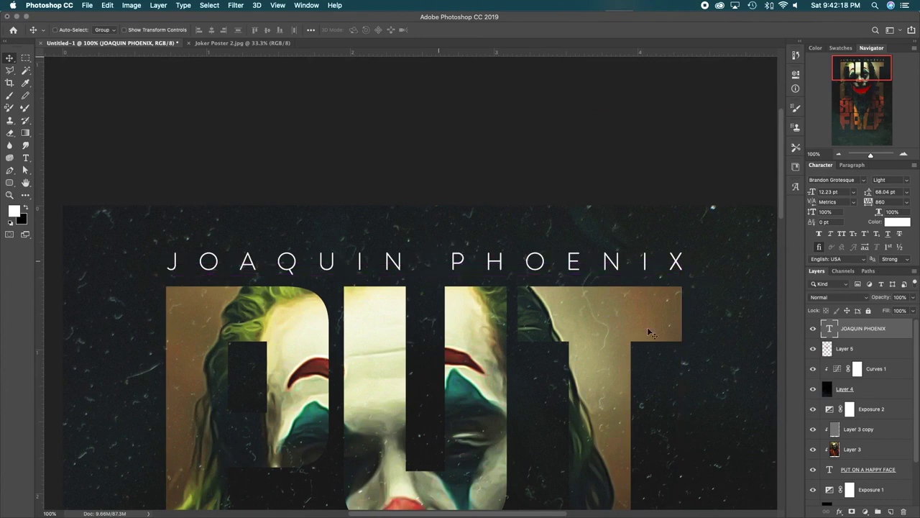
Move PUT ON A HAPPY FACE, Layer 3 and Layer 3 copy up together, and fine-tune the gap below JOAQUIN PHOENIX
{"action": "left_click", "coordinate": [864, 429]}
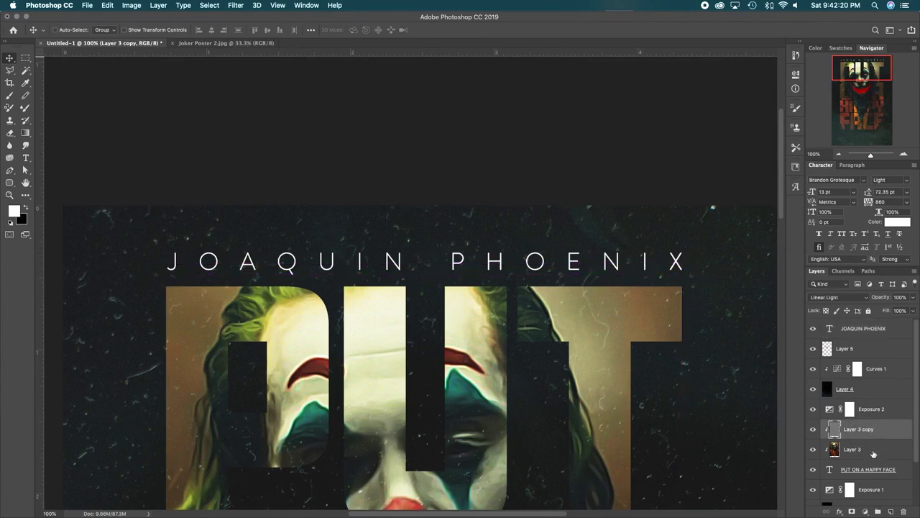
{"action": "left_click_drag", "start_coordinate": [530, 353], "coordinate": [526, 302]}
{"action": "key", "text": "super+z"}
{"action": "left_click", "coordinate": [870, 467], "text": "shift"}
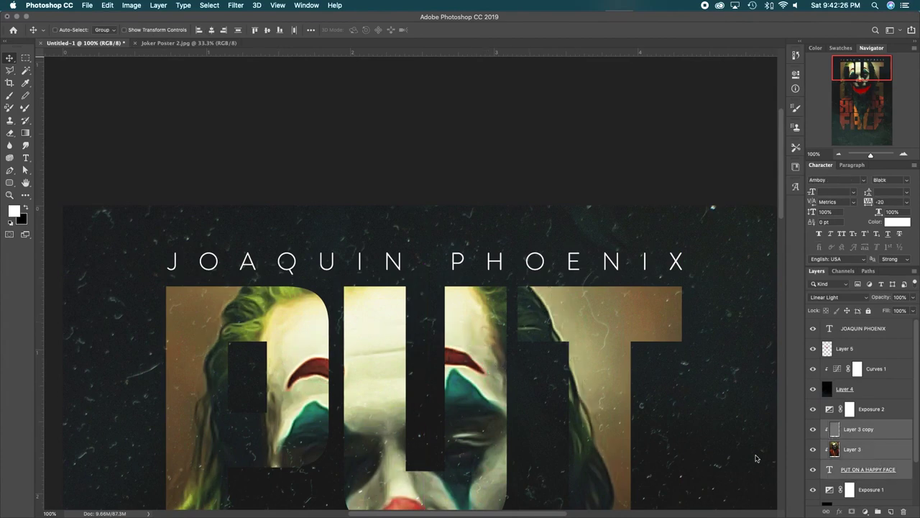
{"action": "scroll", "coordinate": [560, 410], "scroll_direction": "down", "scroll_amount": 4}
{"action": "left_click_drag", "start_coordinate": [564, 343], "coordinate": [564, 335]}
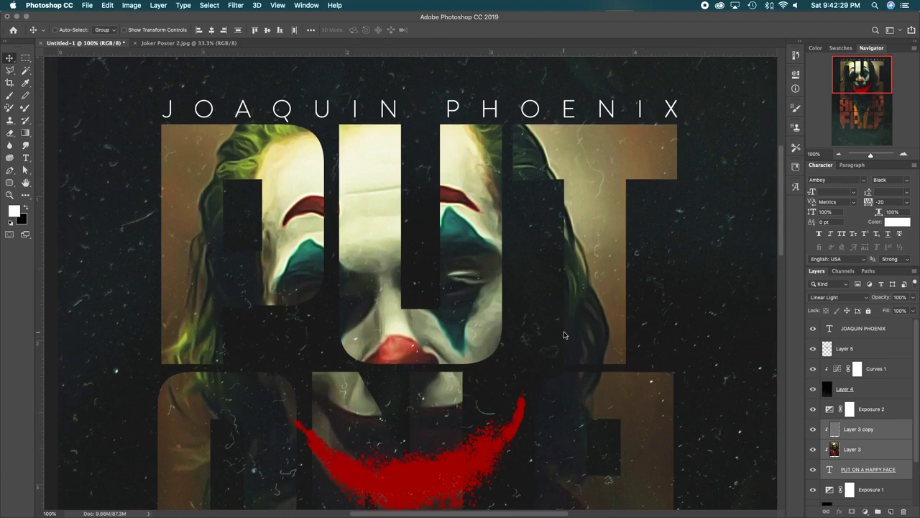
{"action": "left_click", "coordinate": [883, 334]}
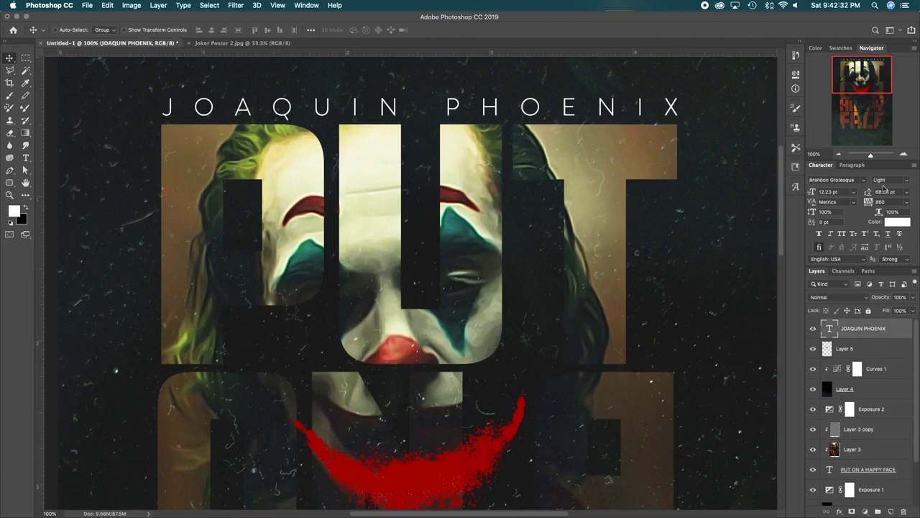
Move the red smile on Layer 5 up onto the mouth and compare the poster with Joker Poster 2.jpg
{"action": "left_click", "coordinate": [840, 154]}
{"action": "left_click", "coordinate": [840, 154]}
{"action": "left_click_drag", "start_coordinate": [604, 357], "coordinate": [598, 237]}
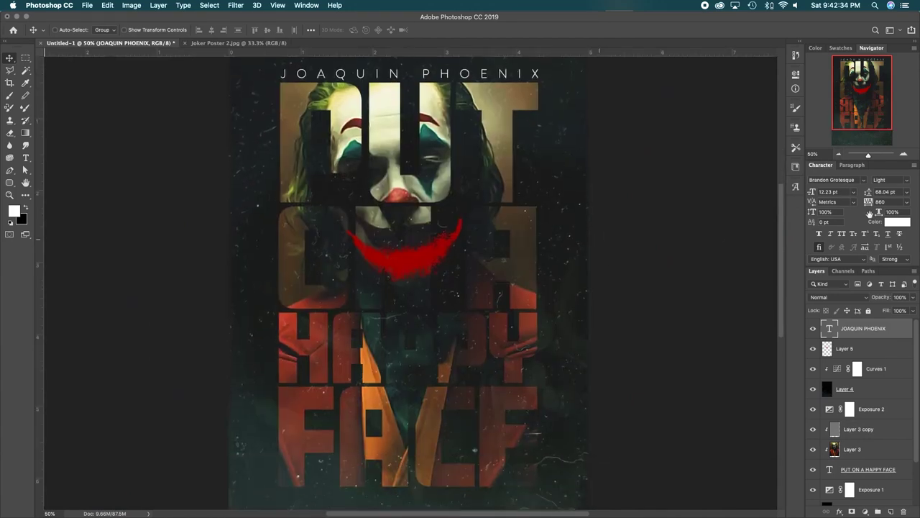
{"action": "left_click", "coordinate": [839, 154]}
{"action": "left_click_drag", "start_coordinate": [464, 237], "coordinate": [465, 223]}
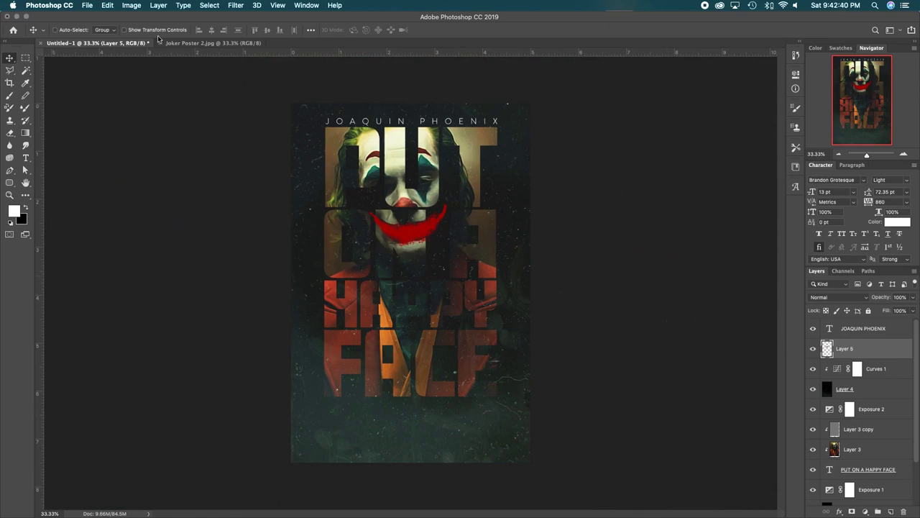
{"action": "left_click", "coordinate": [207, 44]}
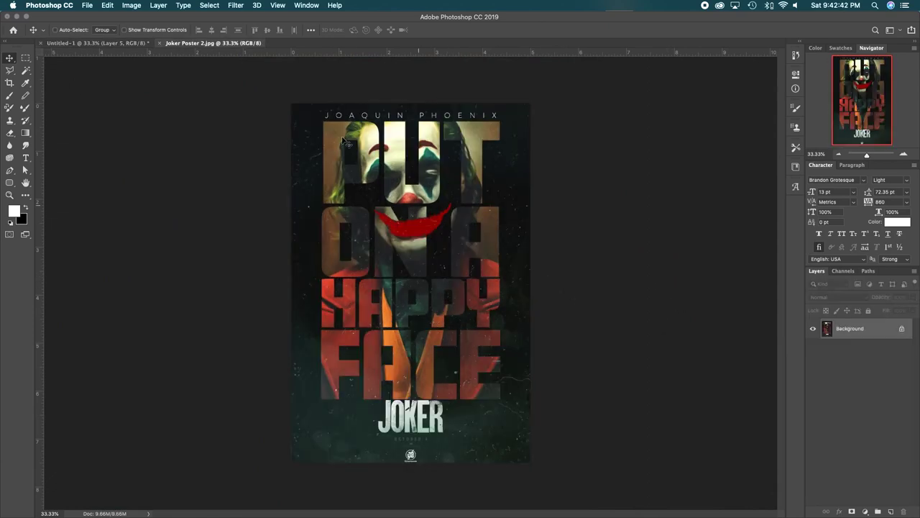
{"action": "left_click", "coordinate": [100, 43]}
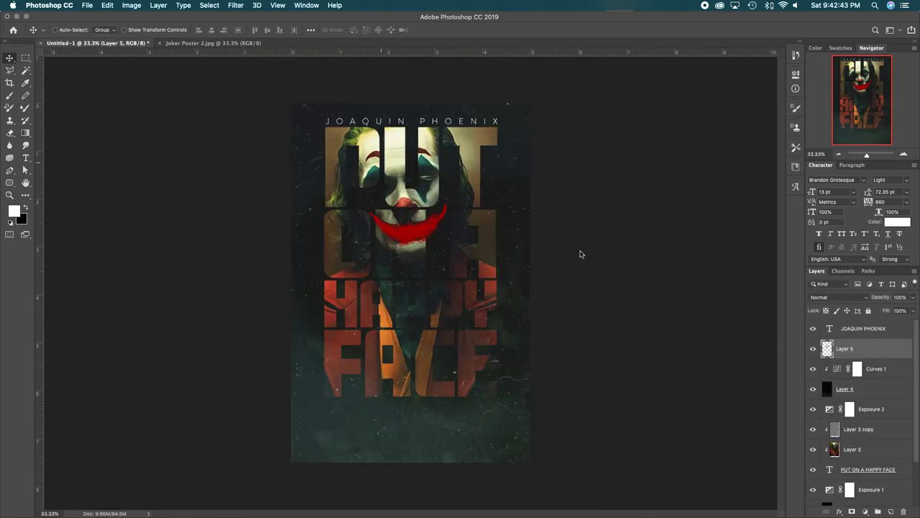
Review the Curves 1 adjustment, and set the gamma correction of Exposure 2 to 0.91
{"action": "double_click", "coordinate": [837, 371]}
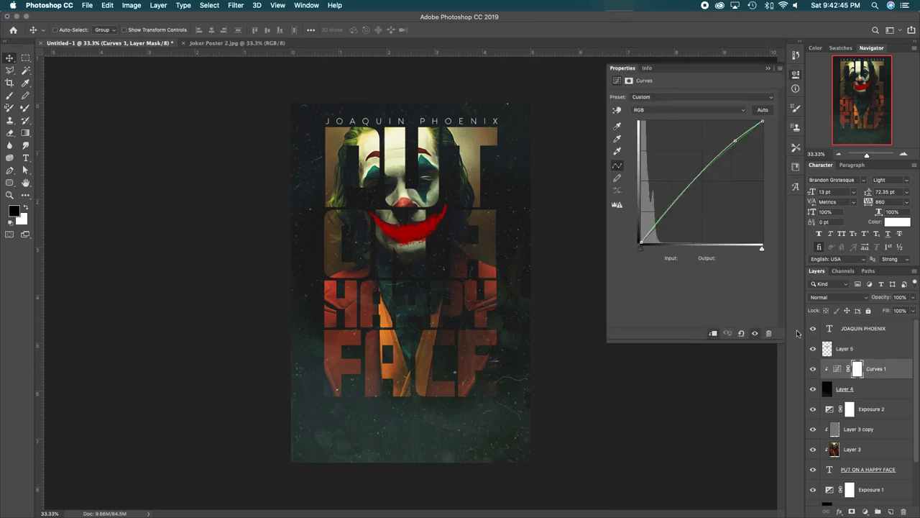
{"action": "left_click", "coordinate": [768, 72]}
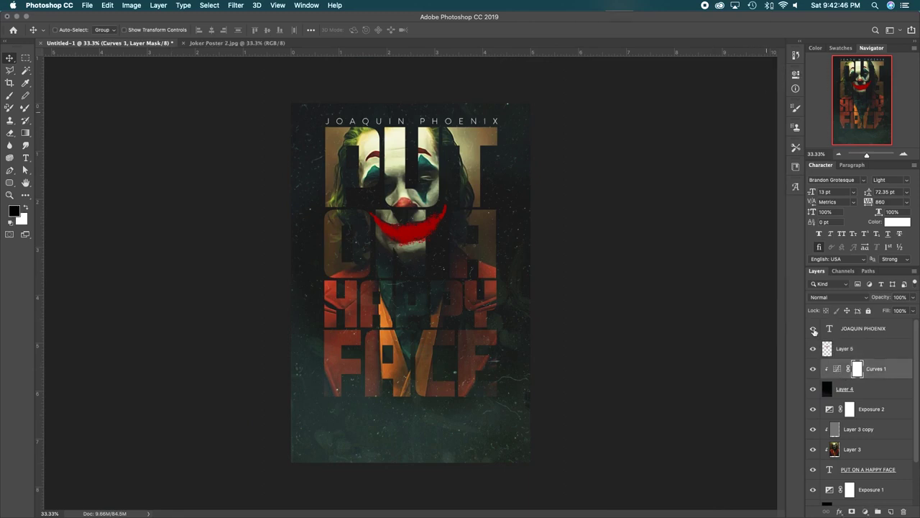
{"action": "double_click", "coordinate": [832, 409]}
{"action": "left_click_drag", "start_coordinate": [698, 157], "coordinate": [704, 158]}
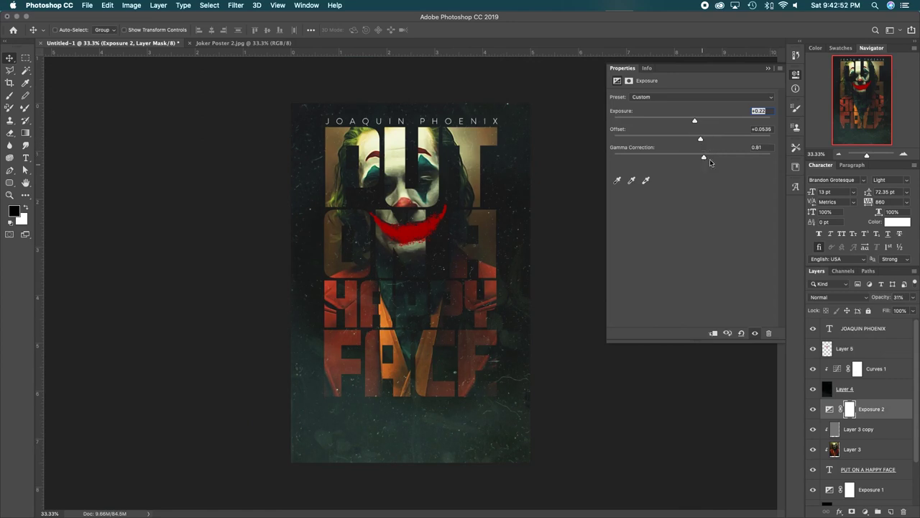
{"action": "left_click", "coordinate": [767, 70]}
Compare the brightness of the poster's lettering with Joker Poster 2.jpg
{"action": "left_click", "coordinate": [244, 43]}
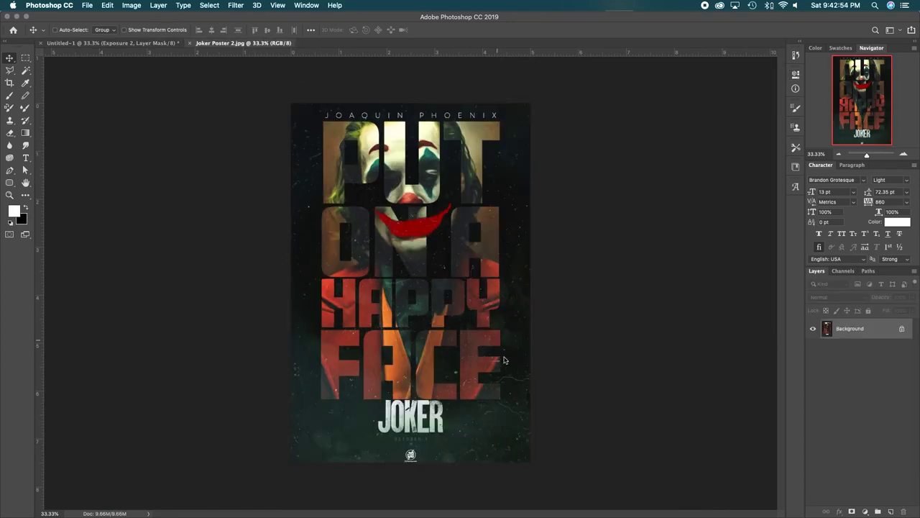
{"action": "left_click", "coordinate": [156, 42]}
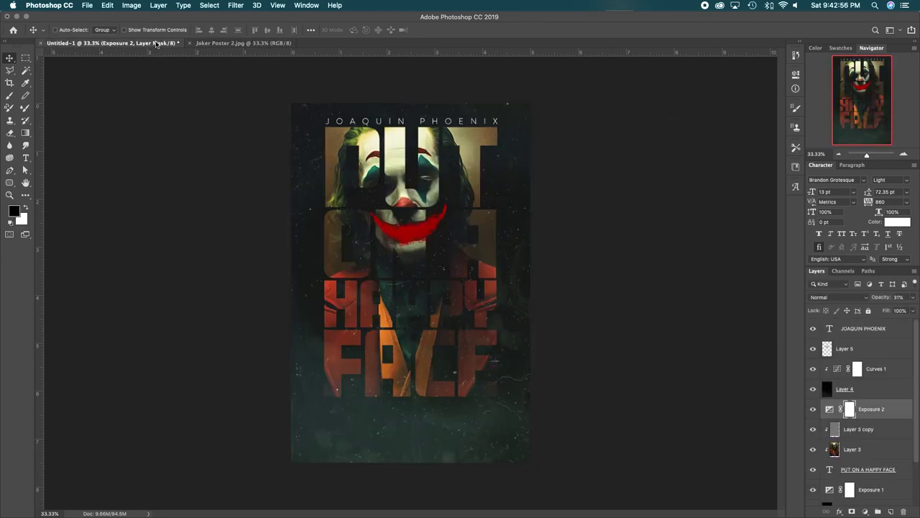
{"action": "left_click", "coordinate": [226, 44]}
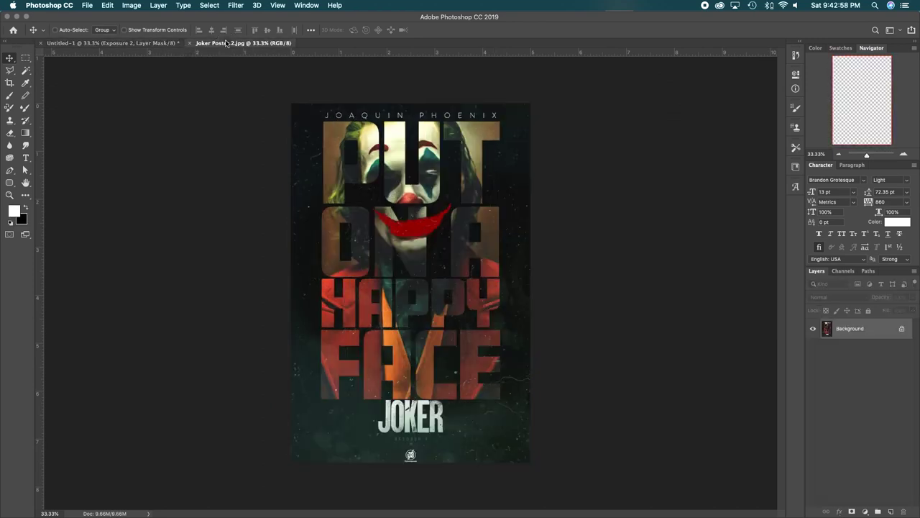
{"action": "left_click", "coordinate": [103, 43]}
Set up the Dodge tool for Layer 3 with the Shadows range, 33% exposure and a large brush
{"action": "left_click", "coordinate": [854, 451]}
{"action": "key", "text": "o"}
{"action": "key", "text": "x"}
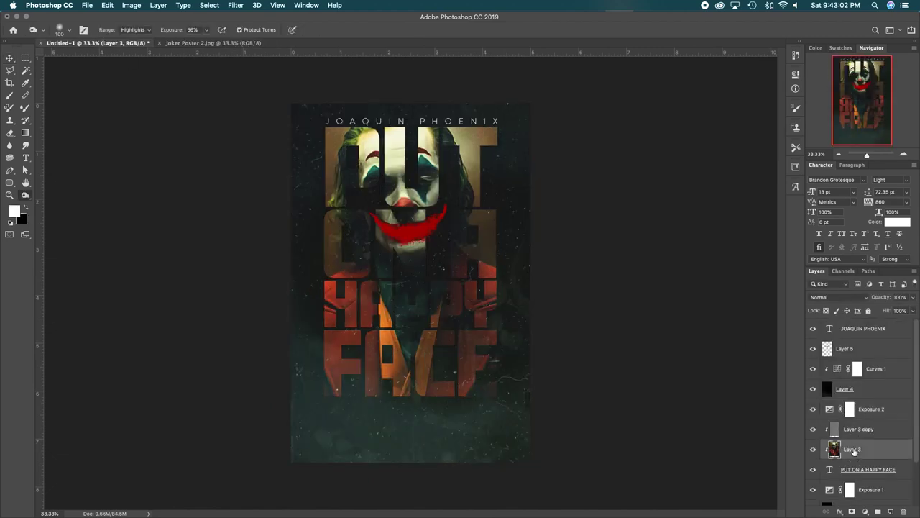
{"action": "right_click", "coordinate": [24, 198]}
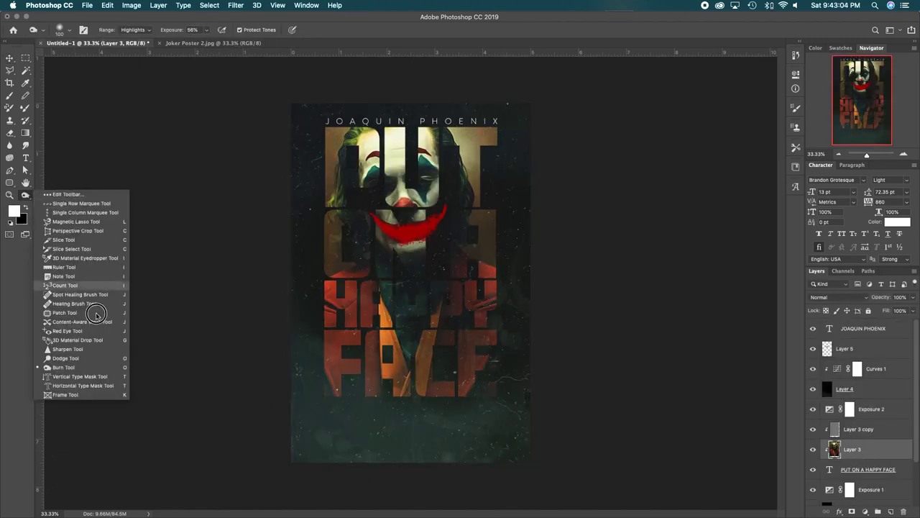
{"action": "left_click", "coordinate": [98, 359]}
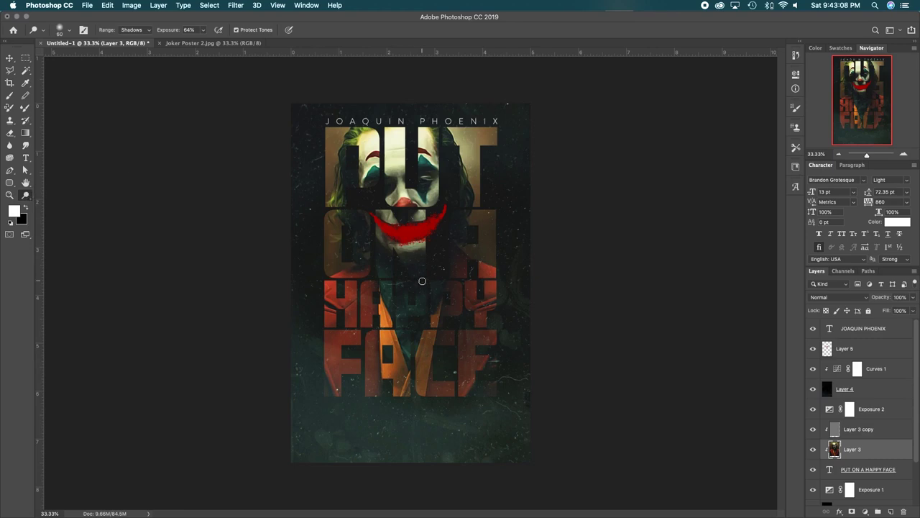
{"action": "key", "text": "bracketright"}
{"action": "key", "text": "bracketright"}
{"action": "key", "text": "bracketright"}
{"action": "key", "text": "bracketright"}
{"action": "key", "text": "bracketright"}
{"action": "key", "text": "bracketright"}
{"action": "key", "text": "bracketright"}
{"action": "key", "text": "bracketright"}
{"action": "key", "text": "bracketright"}
{"action": "left_click_drag", "start_coordinate": [172, 33], "coordinate": [156, 34]}
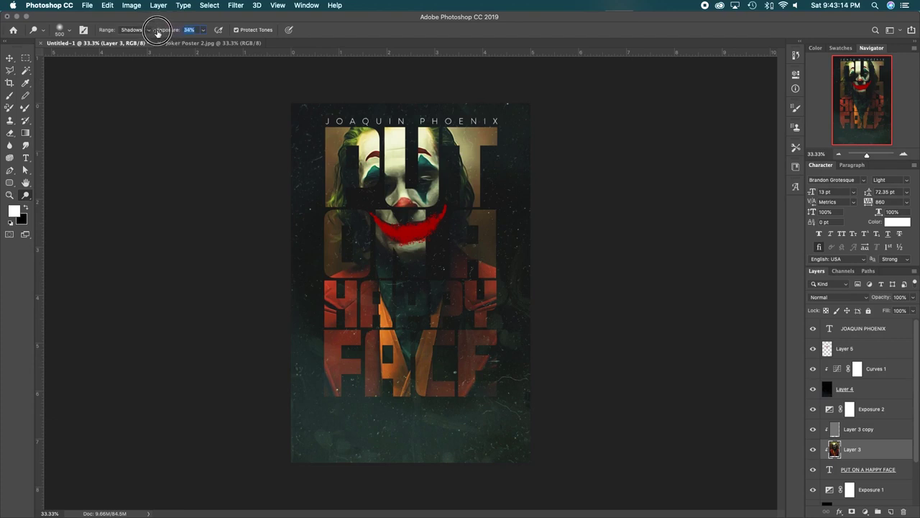
{"action": "key", "text": "bracketright"}
{"action": "key", "text": "bracketright"}
Dodge the dark areas of Layer 3 inside the ON A HAPPY FACE letters, varying the brush size
{"action": "mouse_move", "coordinate": [441, 323]}
{"action": "left_mouse_down"}
{"action": "mouse_move", "coordinate": [495, 338]}
{"action": "mouse_move", "coordinate": [488, 321]}
{"action": "mouse_move", "coordinate": [506, 389]}
{"action": "mouse_move", "coordinate": [497, 337]}
{"action": "left_mouse_up"}
{"action": "left_click", "coordinate": [325, 310]}
{"action": "left_click", "coordinate": [412, 272]}
{"action": "left_click", "coordinate": [455, 275]}
{"action": "key", "text": "bracketleft"}
{"action": "key", "text": "bracketleft"}
{"action": "key", "text": "bracketleft"}
{"action": "left_click", "coordinate": [474, 386]}
{"action": "key", "text": "bracketright"}
{"action": "key", "text": "bracketright"}
{"action": "key", "text": "bracketright"}
{"action": "key", "text": "bracketright"}
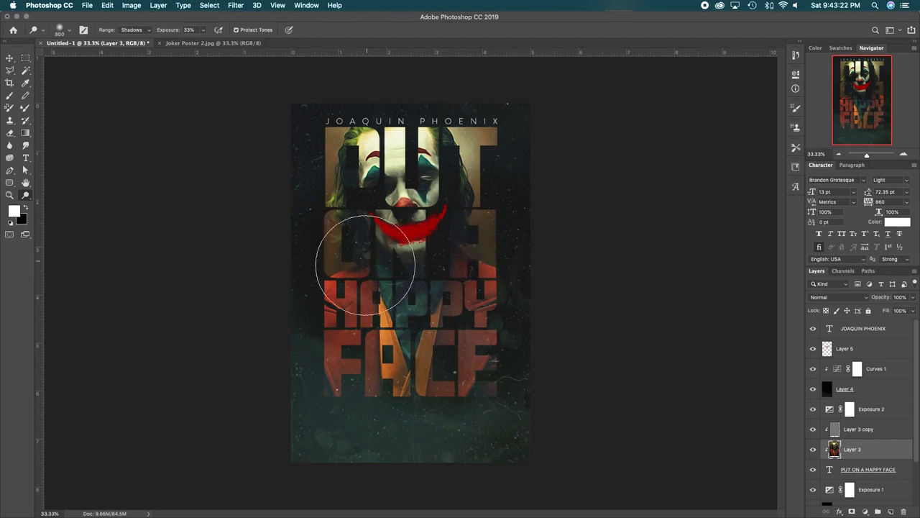
{"action": "key", "text": "bracketleft"}
{"action": "key", "text": "bracketleft"}
{"action": "key", "text": "bracketleft"}
{"action": "key", "text": "bracketleft"}
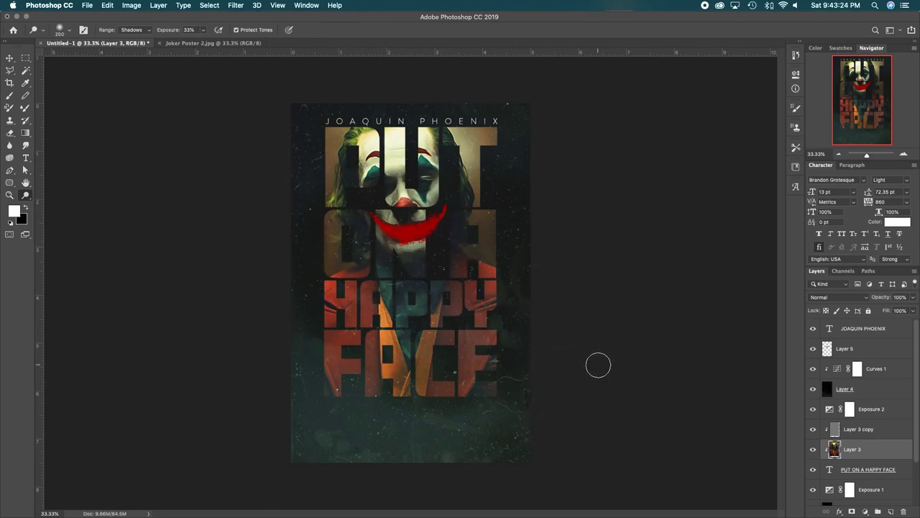
{"action": "key", "text": "v"}
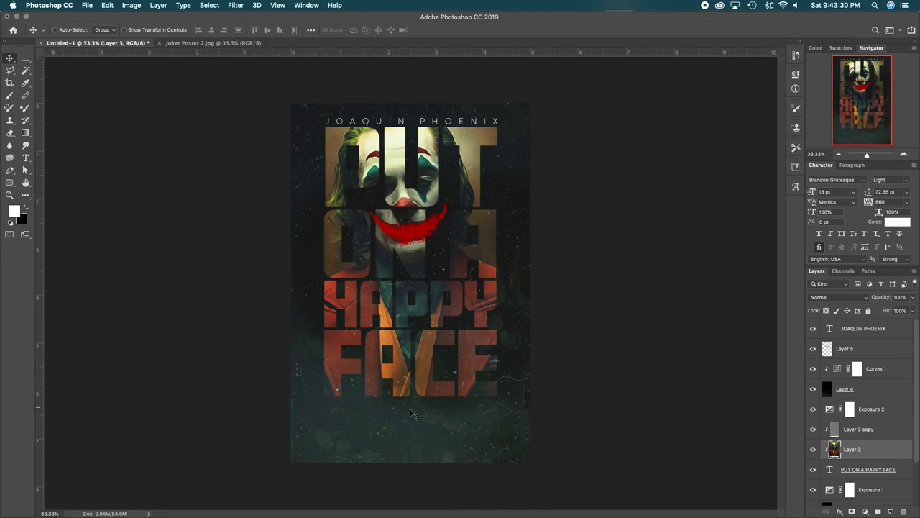
Open Joker Jp Poster 1.jpg and compare its JOKER title with the one on Joker Poster 2.jpg
{"action": "left_click", "coordinate": [87, 5]}
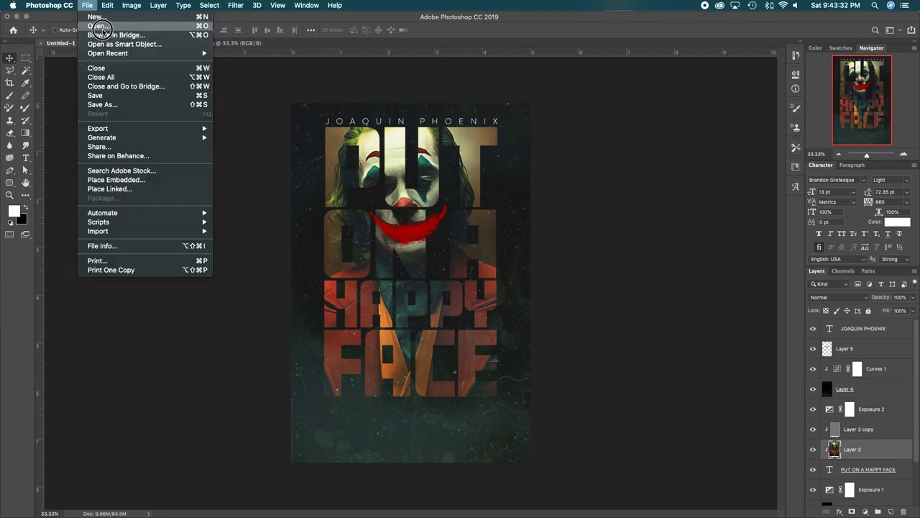
{"action": "key", "text": "Escape"}
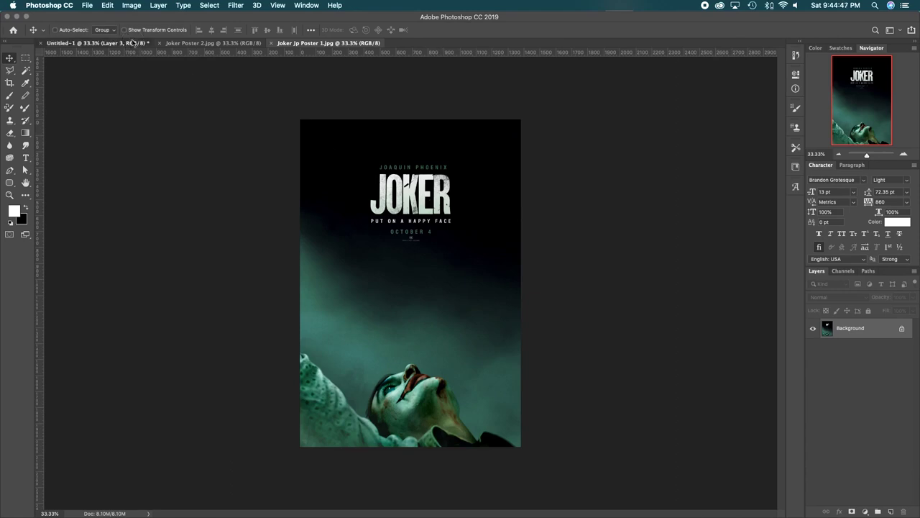
{"action": "left_click", "coordinate": [97, 43]}
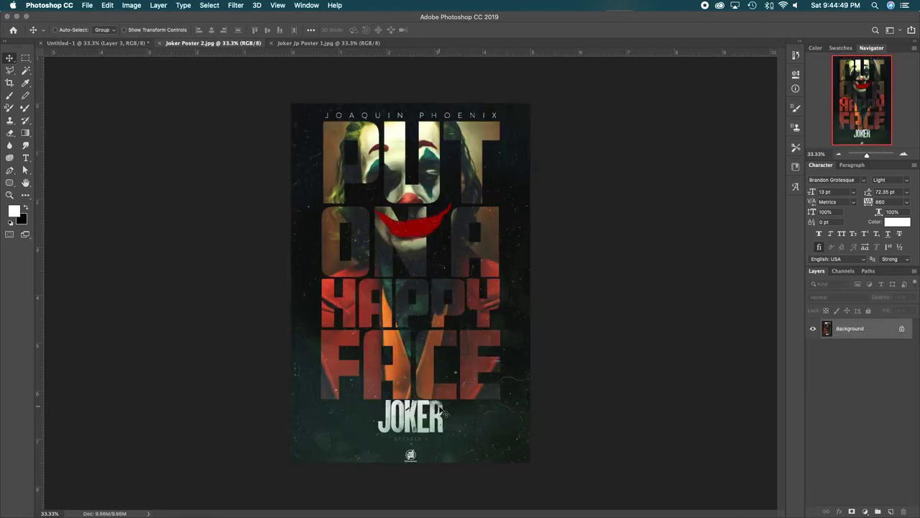
{"action": "left_click", "coordinate": [315, 46]}
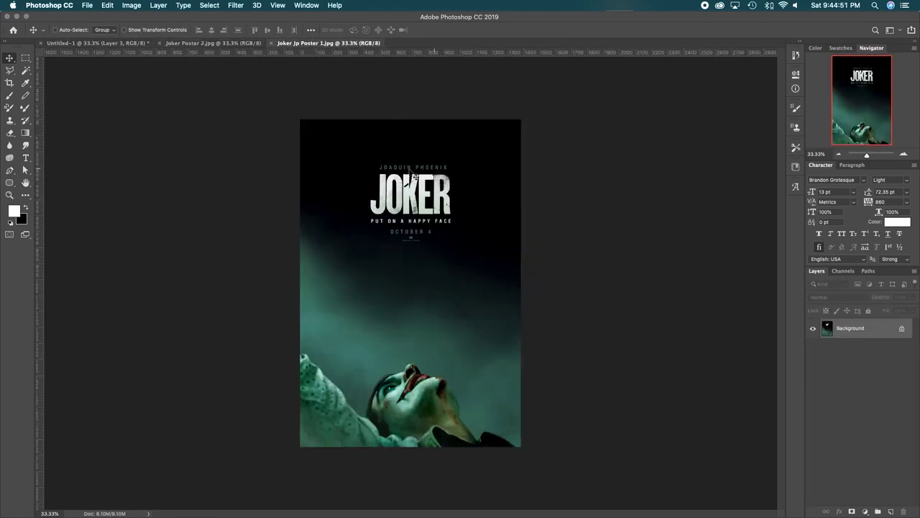
Copy the block with the JOKER title, tagline and date from Joker Jp Poster 1.jpg to the poster's lower edge below FACE
{"action": "left_click", "coordinate": [30, 59]}
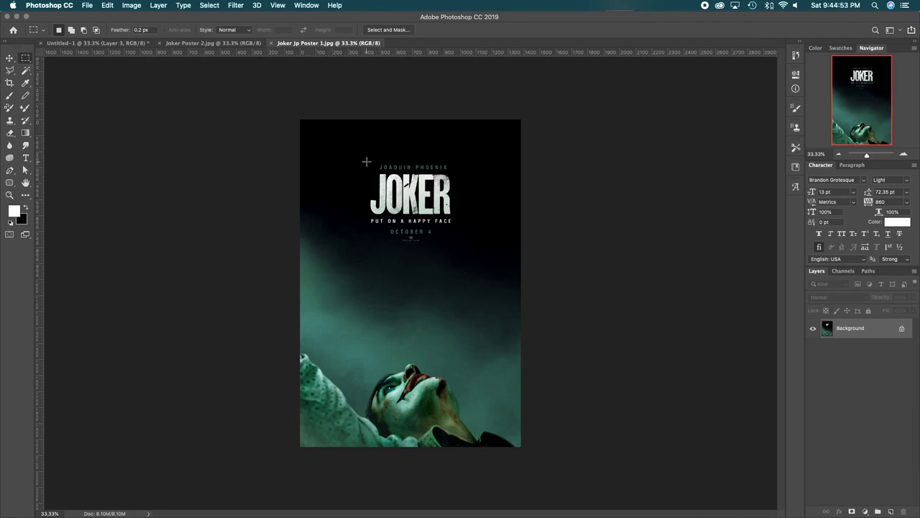
{"action": "left_click_drag", "start_coordinate": [367, 171], "coordinate": [455, 235]}
{"action": "left_click", "coordinate": [10, 58]}
{"action": "left_click_drag", "start_coordinate": [393, 191], "coordinate": [410, 416]}
Move the copied title layer directly below Layer 4 and set its blend mode to Screen
{"action": "left_click_drag", "start_coordinate": [860, 450], "coordinate": [857, 408]}
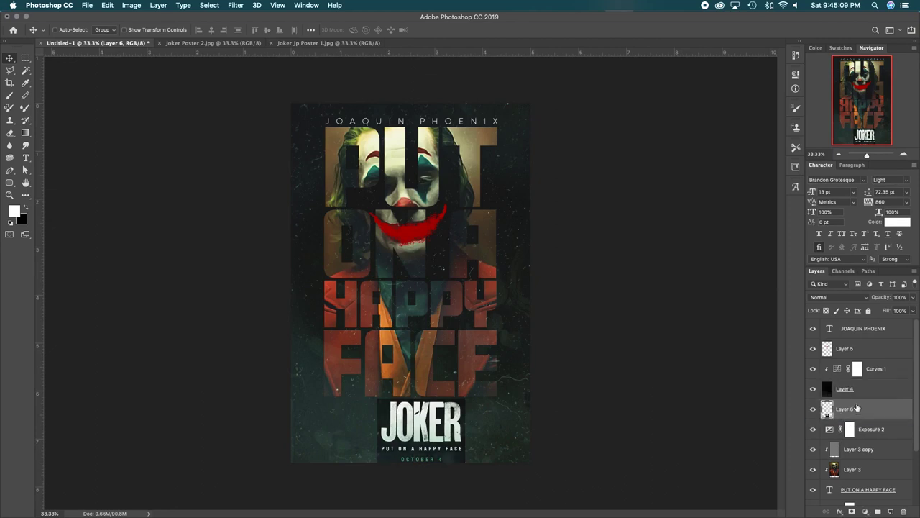
{"action": "left_click", "coordinate": [848, 297]}
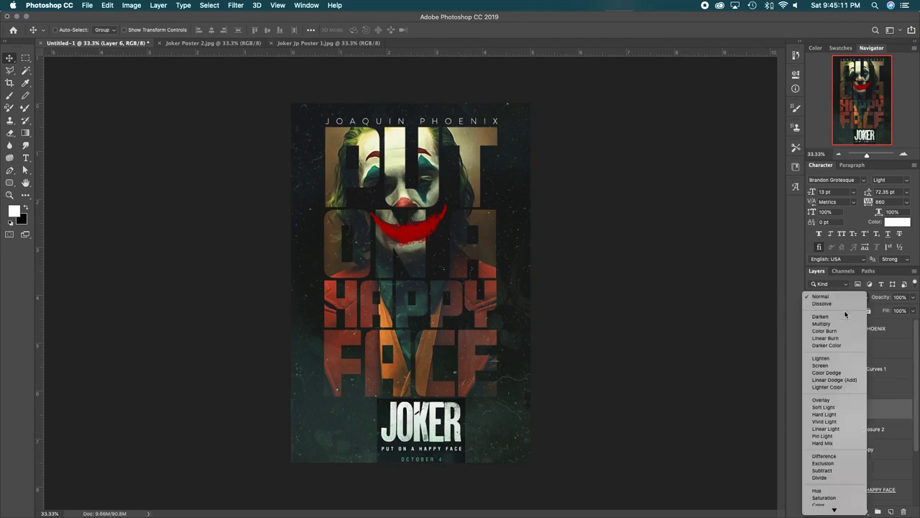
{"action": "left_click", "coordinate": [841, 365]}
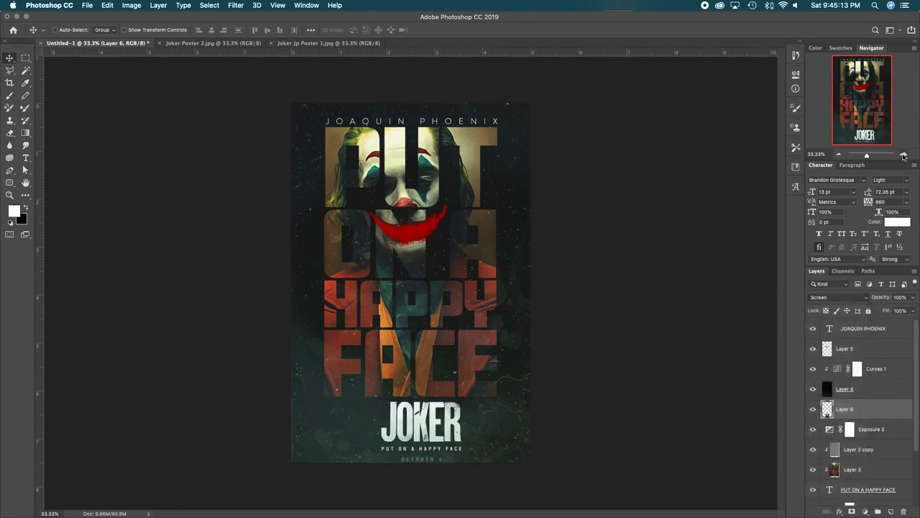
Erase the small PUT ON A HAPPY FACE tagline beneath JOKER using a rectangular selection, and clear the selection
{"action": "left_click", "coordinate": [903, 154]}
{"action": "left_click", "coordinate": [903, 153]}
{"action": "scroll", "coordinate": [520, 324], "scroll_direction": "down", "scroll_amount": 6}
{"action": "scroll", "coordinate": [493, 384], "scroll_direction": "up", "scroll_amount": 1}
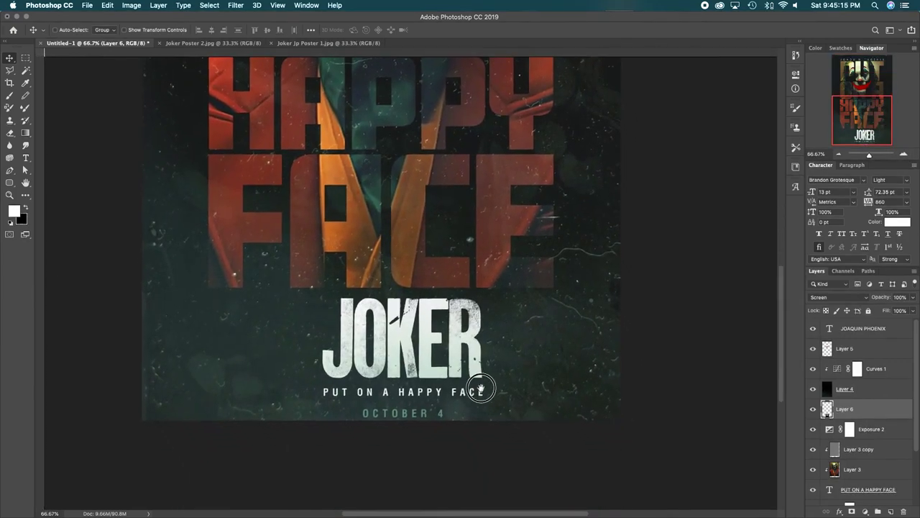
{"action": "key", "text": "m"}
{"action": "mouse_move", "coordinate": [486, 401]}
{"action": "left_mouse_down"}
{"action": "mouse_move", "coordinate": [457, 381]}
{"action": "mouse_move", "coordinate": [297, 378]}
{"action": "left_mouse_up"}
{"action": "key", "text": "Delete"}
{"action": "key", "text": "super+d"}
Copy the OCTOBER 4 line to its own layer and remove the original line from Layer 6
{"action": "left_click_drag", "start_coordinate": [452, 418], "coordinate": [335, 400]}
{"action": "key", "text": "super+j"}
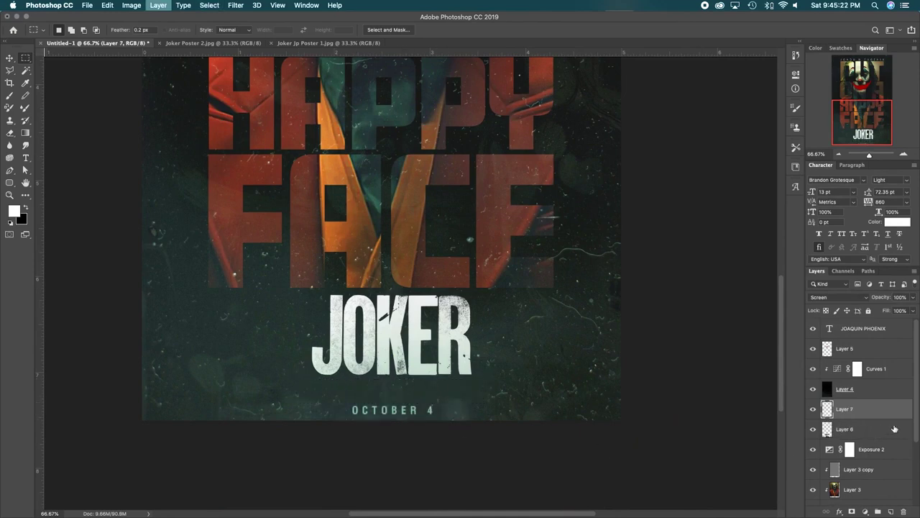
{"action": "left_click", "coordinate": [849, 429]}
{"action": "left_click_drag", "start_coordinate": [518, 419], "coordinate": [259, 376]}
{"action": "key", "text": "super+d"}
{"action": "key", "text": "v"}
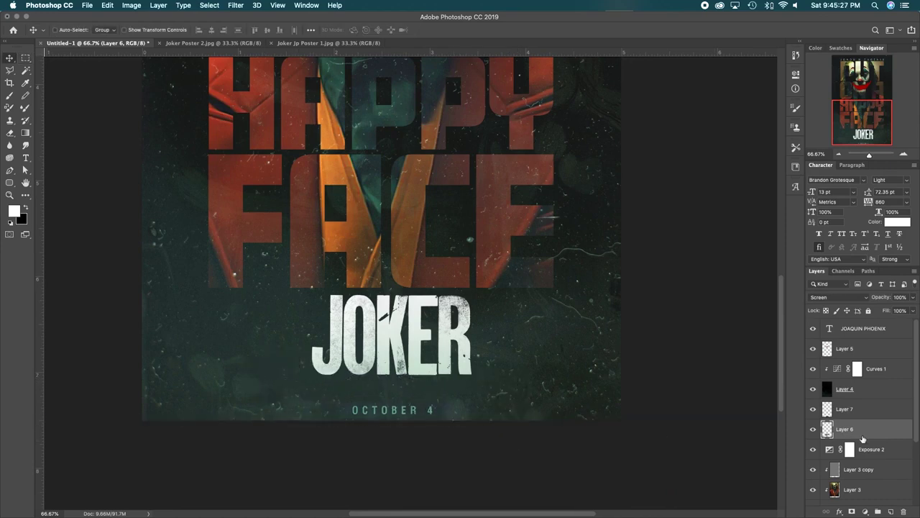
Reorder Layer 6 above Layer 7 and move the OCTOBER 4 line up close beneath the JOKER title
{"action": "left_click", "coordinate": [869, 416]}
{"action": "left_click_drag", "start_coordinate": [860, 430], "coordinate": [857, 410]}
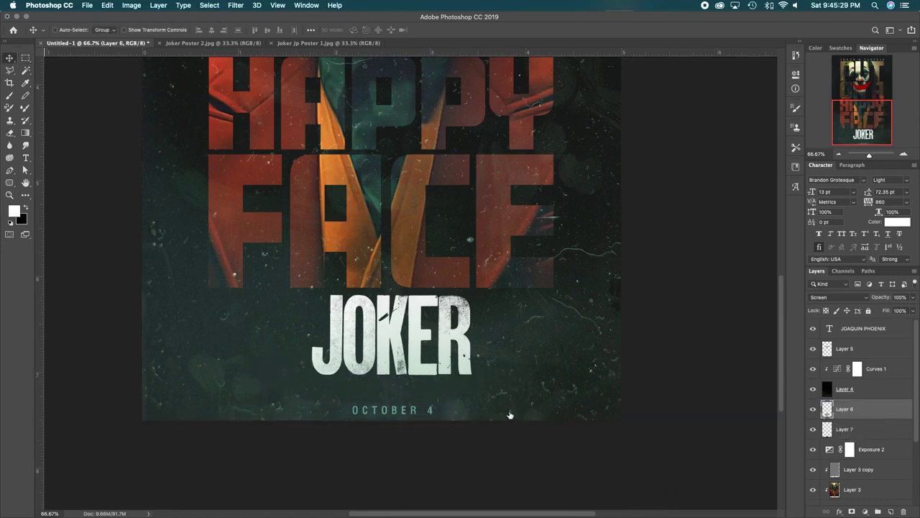
{"action": "double_click", "coordinate": [884, 430]}
{"action": "key", "text": "Return"}
{"action": "mouse_move", "coordinate": [509, 389]}
{"action": "left_mouse_down"}
{"action": "mouse_move", "coordinate": [499, 360]}
{"action": "mouse_move", "coordinate": [492, 385]}
{"action": "left_mouse_up"}
Transform the JOKER title and OCTOBER 4 layers together to centre them horizontally below FACE
{"action": "left_click", "coordinate": [843, 416], "text": "shift"}
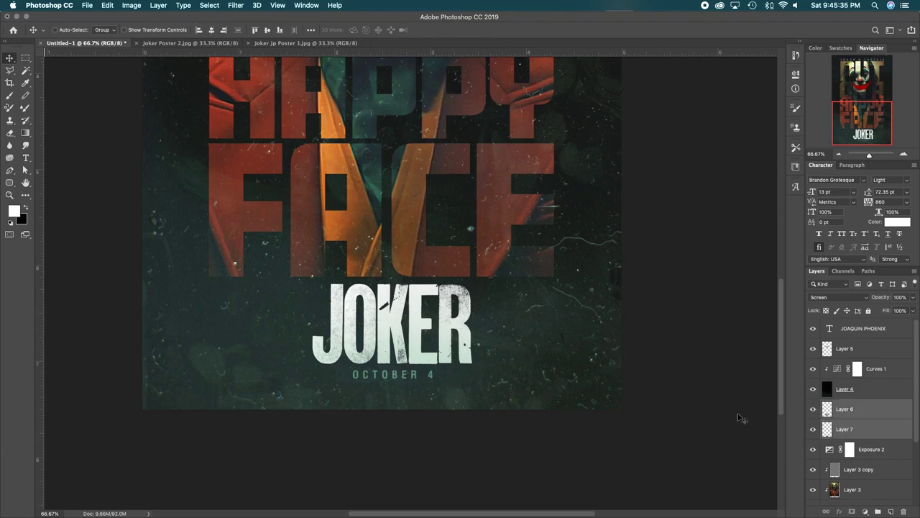
{"action": "key", "text": "super+t"}
{"action": "left_click_drag", "start_coordinate": [424, 335], "coordinate": [407, 342]}
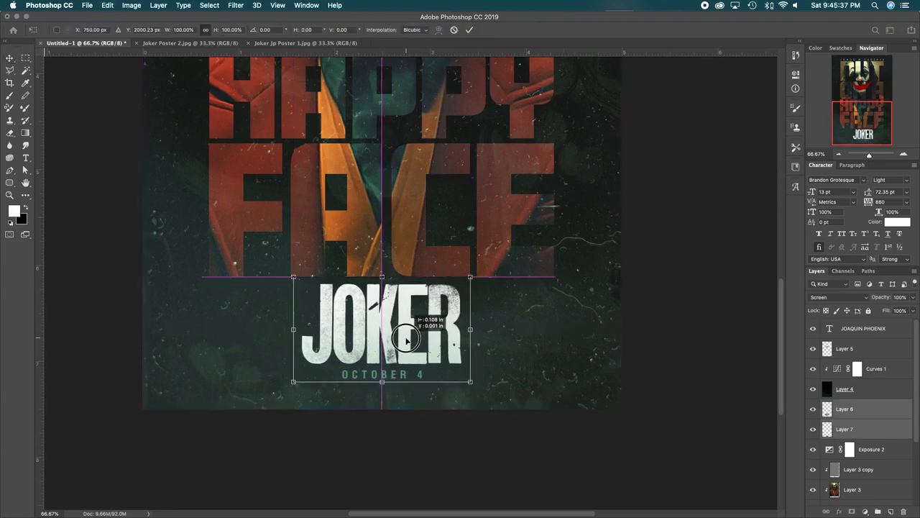
{"action": "key", "text": "Return"}
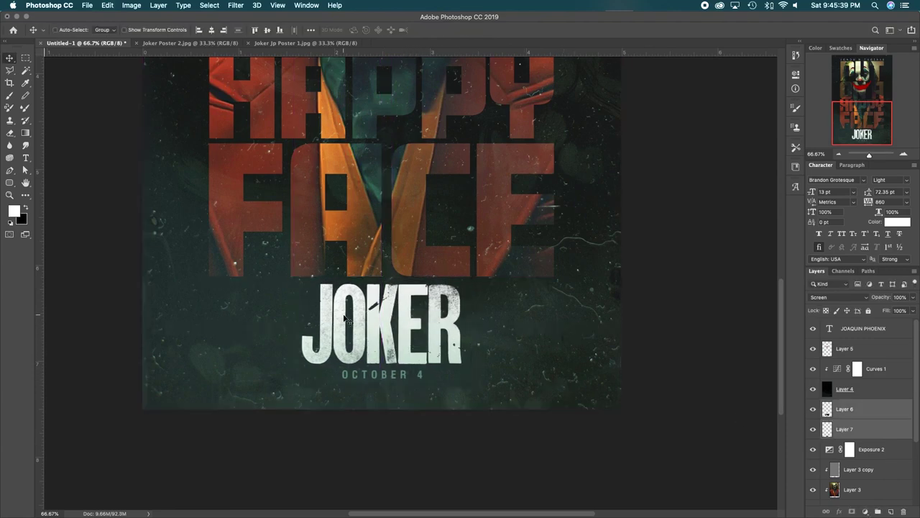
Select an area of about 1.7 by 1 in around the JOKER title and date, and duplicate their two layers
{"action": "key", "text": "m"}
{"action": "left_click_drag", "start_coordinate": [300, 283], "coordinate": [358, 366]}
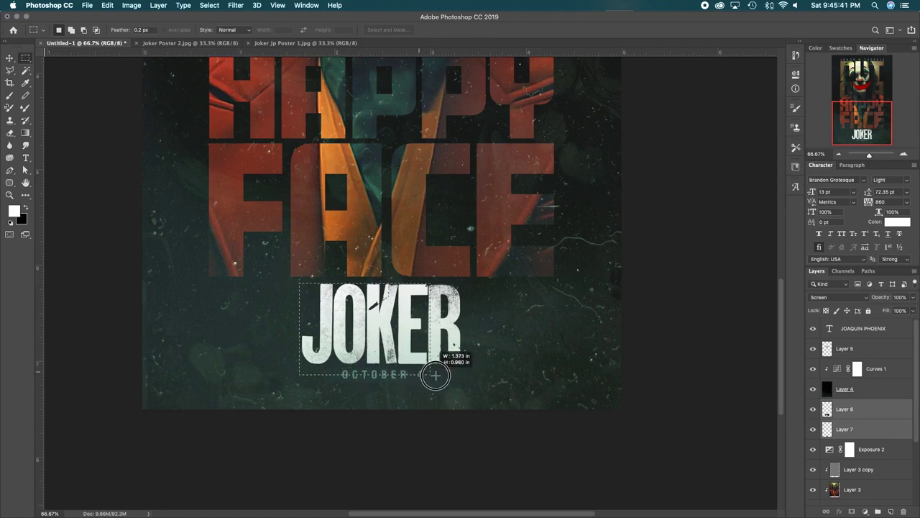
{"action": "left_click_drag", "start_coordinate": [460, 377], "coordinate": [463, 377]}
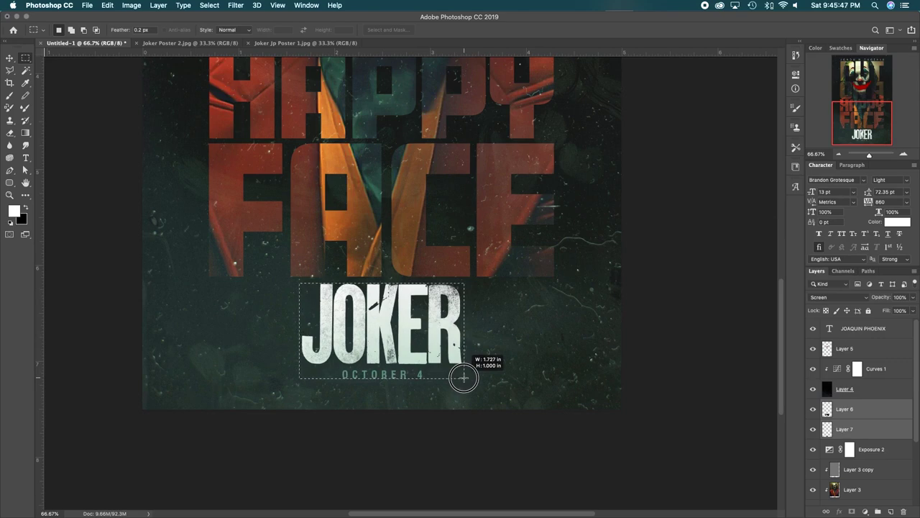
{"action": "left_click_drag", "start_coordinate": [464, 381], "coordinate": [465, 382]}
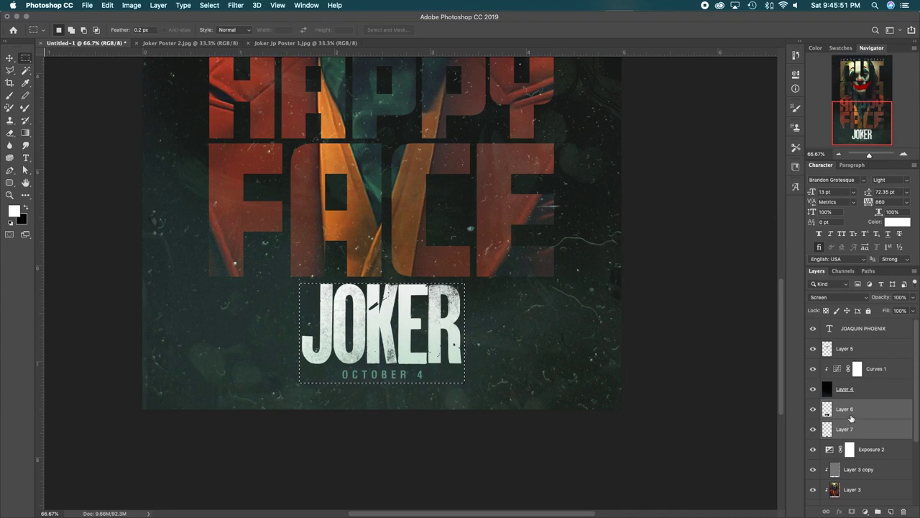
{"action": "key", "text": "super+j"}
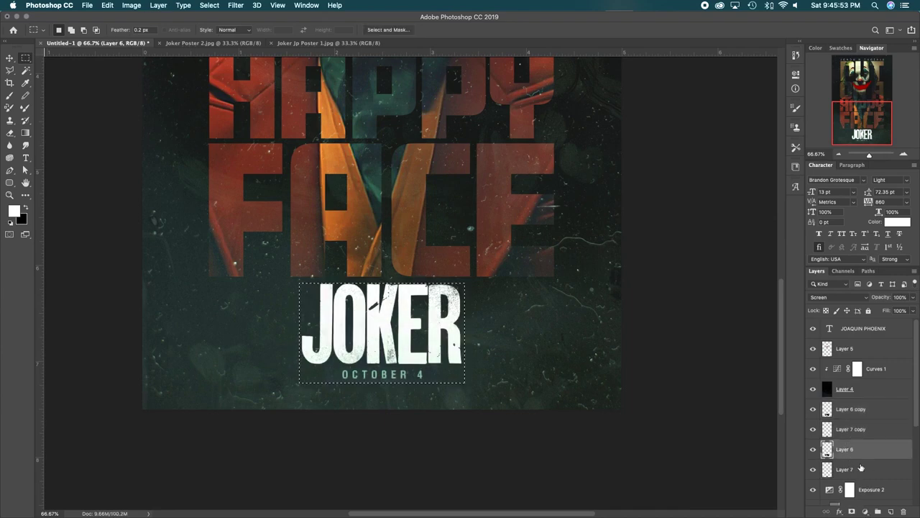
Clear the selection and delete the original Layer 6 and Layer 7, keeping their copies
{"action": "double_click", "coordinate": [864, 471]}
{"action": "left_click", "coordinate": [882, 189]}
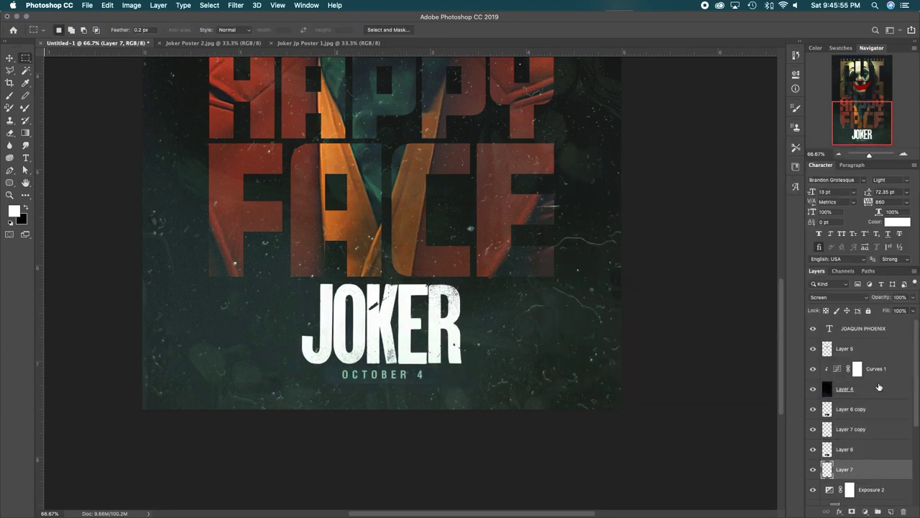
{"action": "key", "text": "super+d"}
{"action": "left_click", "coordinate": [864, 452], "text": "shift"}
{"action": "left_click_drag", "start_coordinate": [866, 475], "coordinate": [903, 510]}
Merge the Layer 6 copy and Layer 7 copy into one layer and set its blend mode to Screen
{"action": "left_click", "coordinate": [867, 435]}
{"action": "left_click", "coordinate": [864, 416], "text": "shift"}
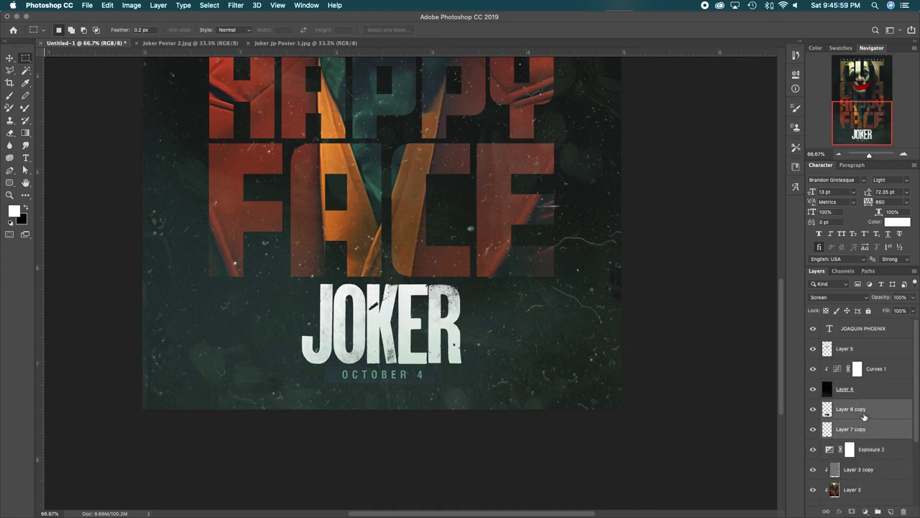
{"action": "left_click", "coordinate": [813, 410]}
{"action": "left_click", "coordinate": [813, 411]}
{"action": "key", "text": "super+e"}
{"action": "left_click", "coordinate": [831, 297]}
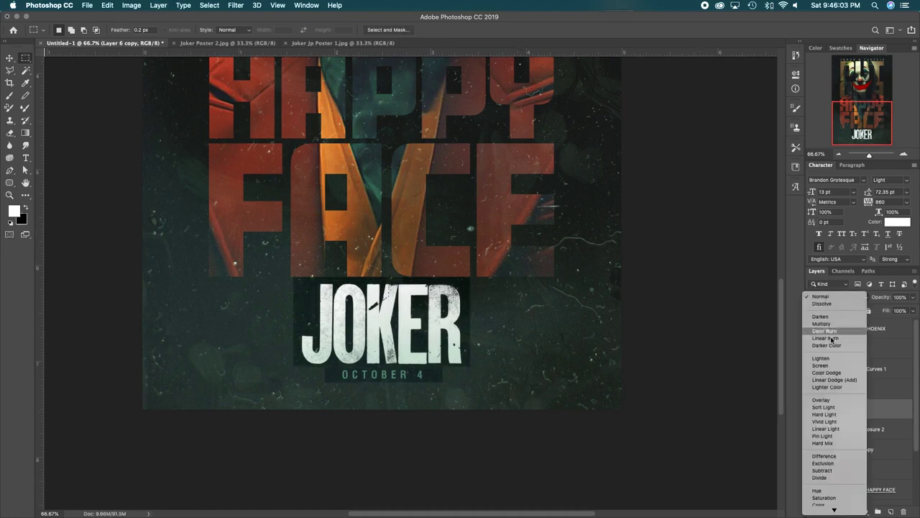
{"action": "left_click", "coordinate": [834, 364]}
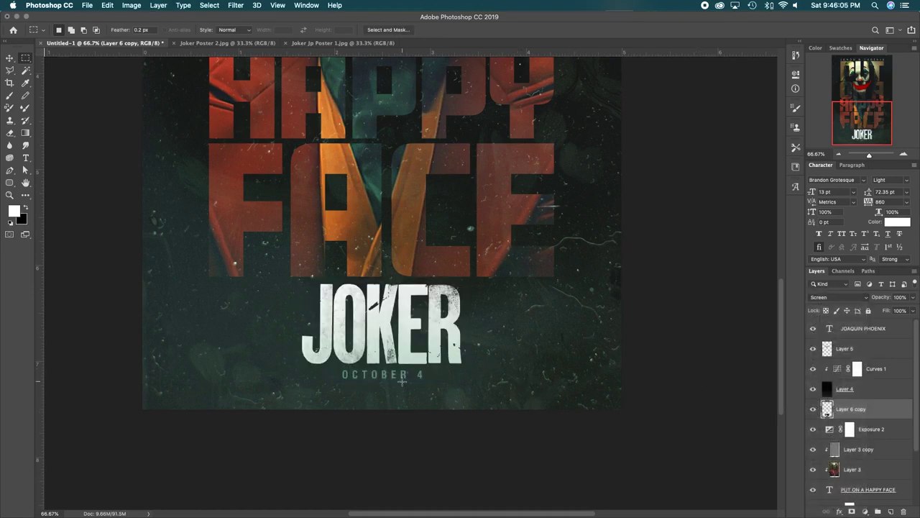
{"action": "key", "text": "v"}
{"action": "key", "text": "e"}
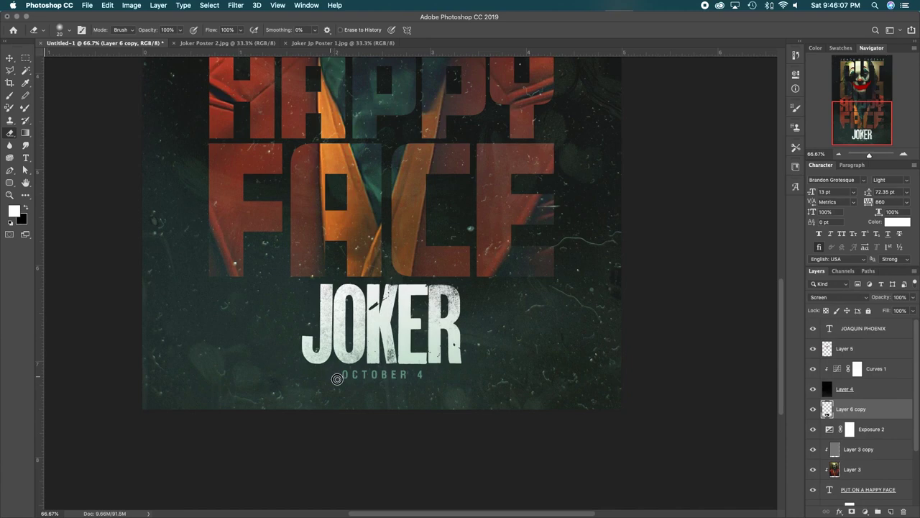
{"action": "key", "text": "v"}
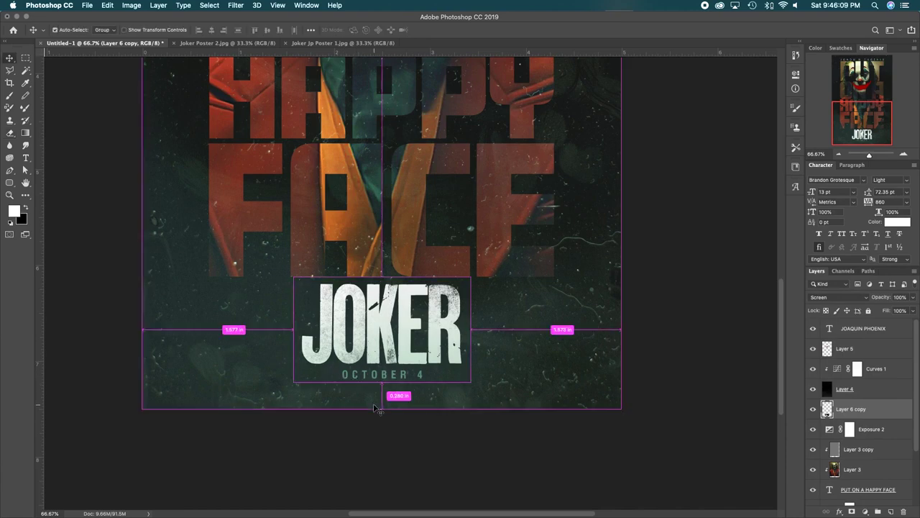
Darken the box around the merged JOKER title with Curves, setting the black point's input to 16
{"action": "key", "text": "super+m"}
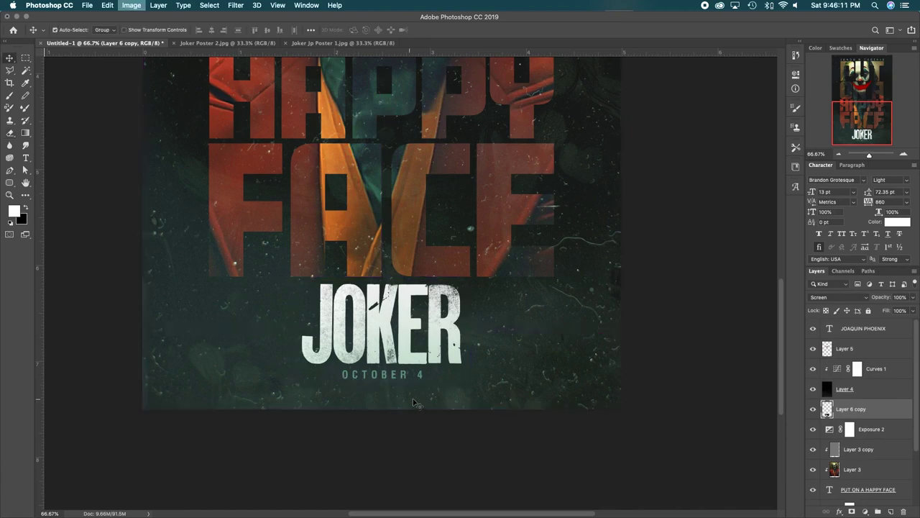
{"action": "left_click_drag", "start_coordinate": [651, 306], "coordinate": [653, 310]}
{"action": "left_click", "coordinate": [883, 159]}
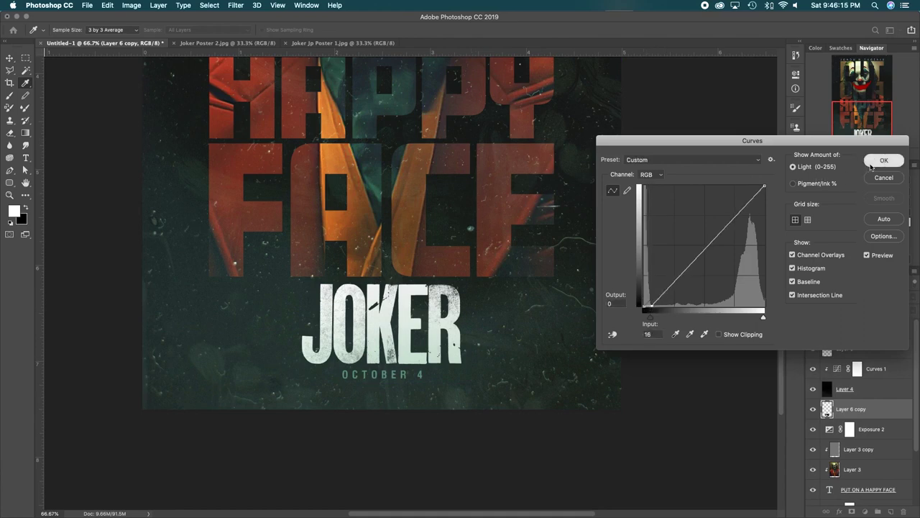
Compare the whole poster with Joker Poster 2.jpg and examine the painted smile and upper lettering up close
{"action": "left_click", "coordinate": [840, 156]}
{"action": "left_click", "coordinate": [840, 156]}
{"action": "left_click", "coordinate": [840, 156]}
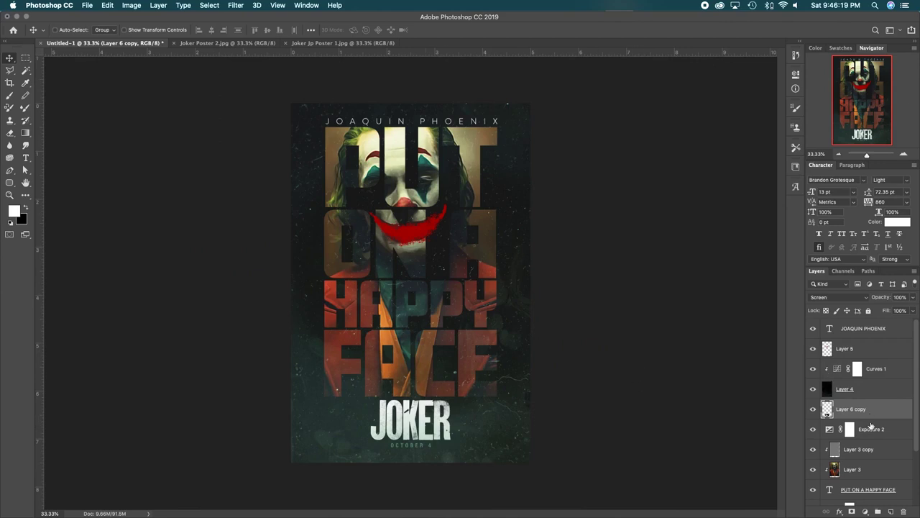
{"action": "left_click", "coordinate": [256, 43]}
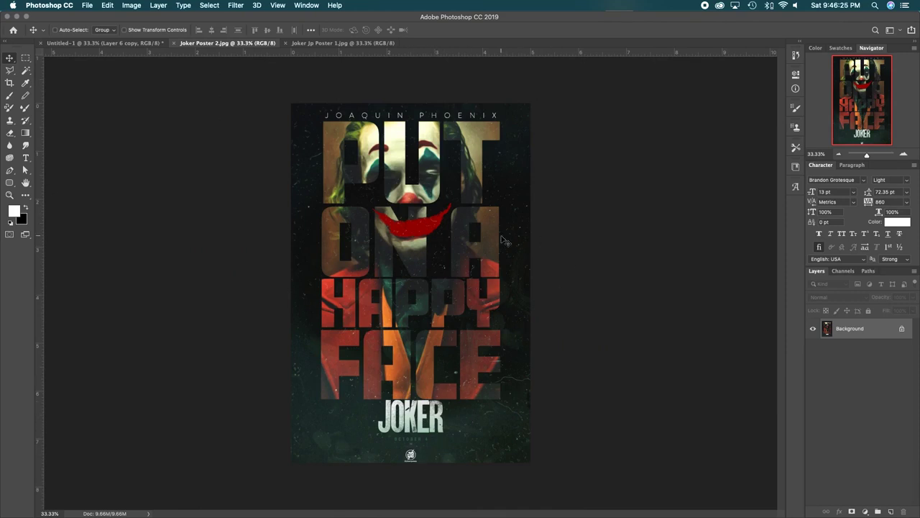
{"action": "left_click", "coordinate": [135, 43]}
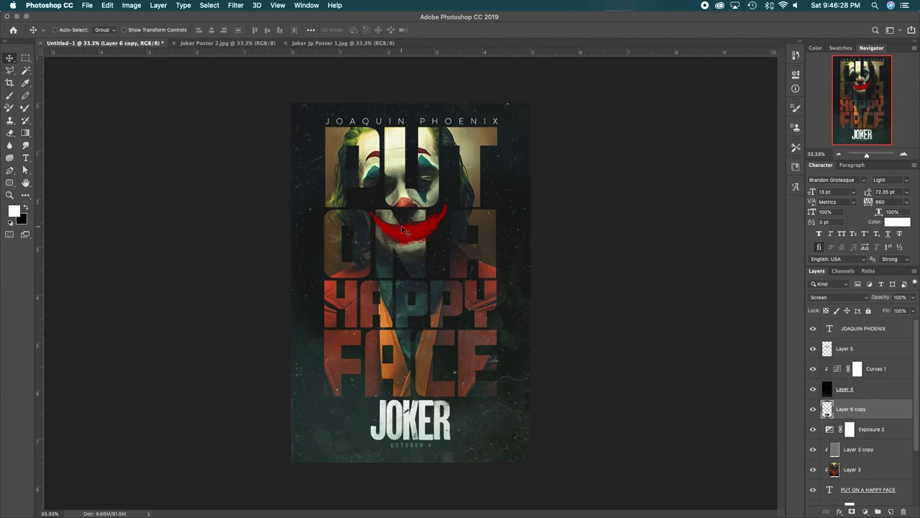
{"action": "left_click", "coordinate": [903, 154]}
{"action": "left_click", "coordinate": [903, 154]}
{"action": "left_click_drag", "start_coordinate": [871, 98], "coordinate": [870, 78]}
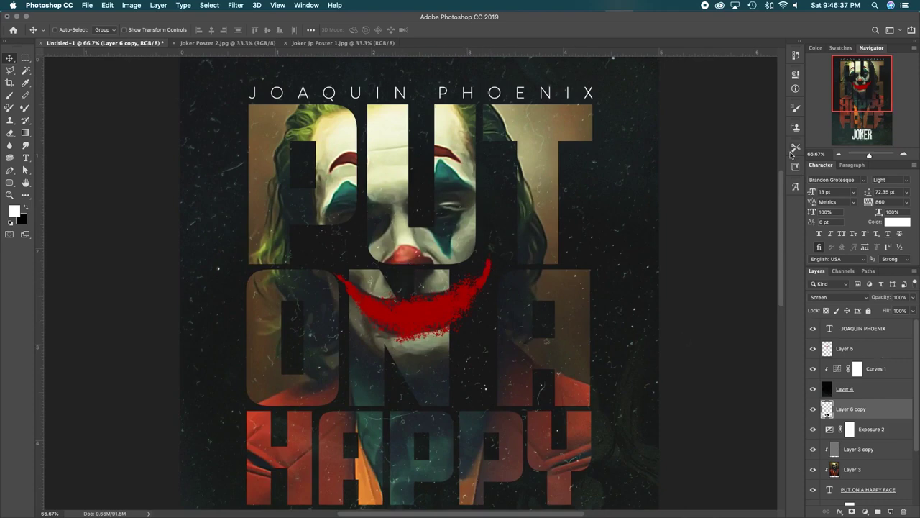
{"action": "left_click", "coordinate": [838, 154]}
{"action": "left_click", "coordinate": [838, 153]}
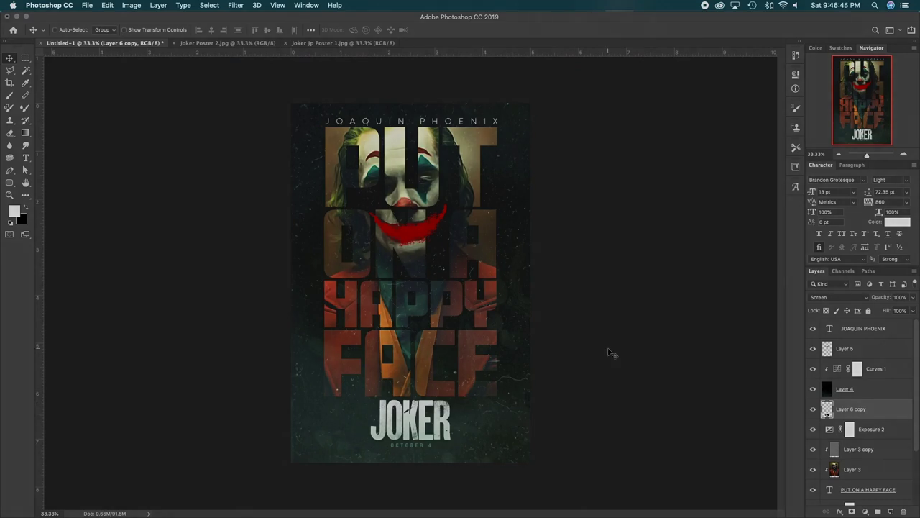
{"action": "left_click", "coordinate": [855, 391]}
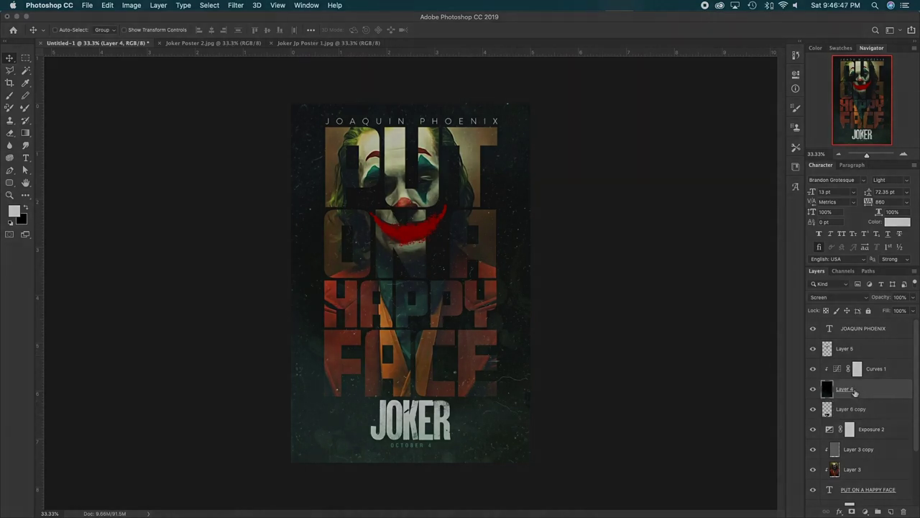
{"action": "left_click", "coordinate": [257, 44]}
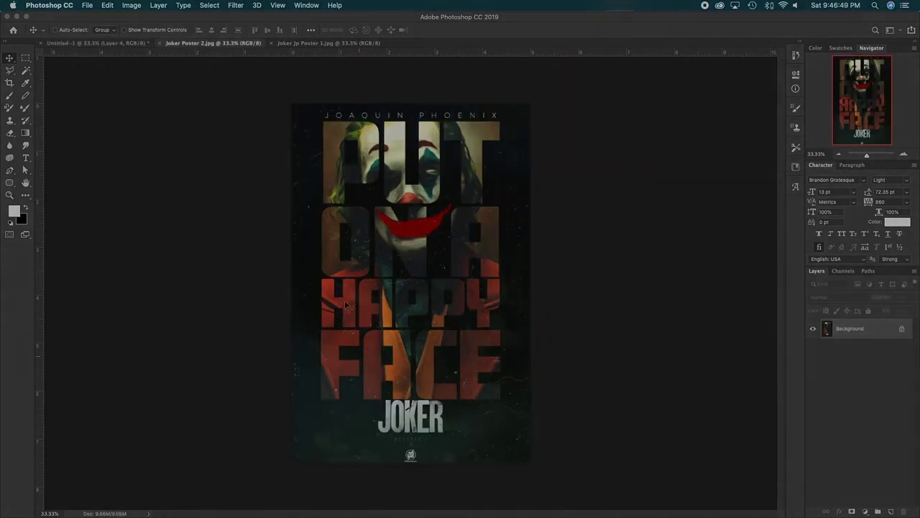
{"action": "left_click", "coordinate": [143, 44]}
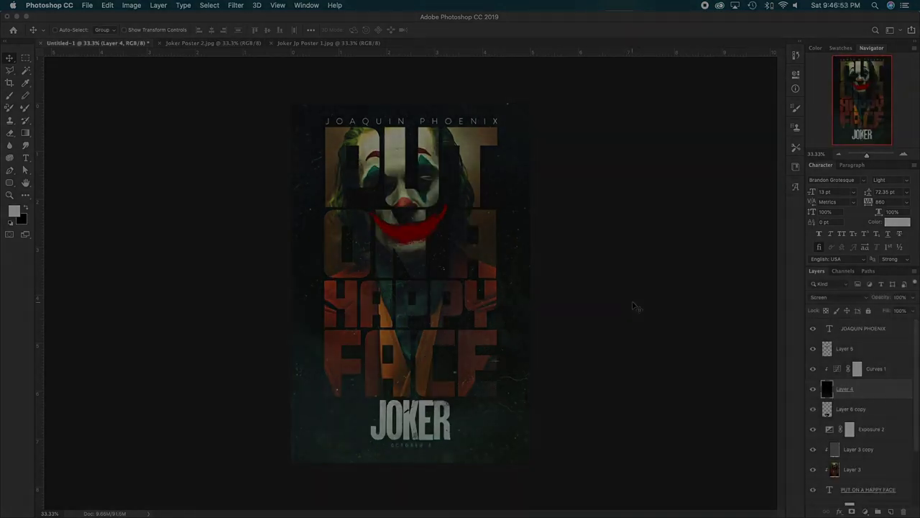
{"action": "left_click", "coordinate": [813, 410]}
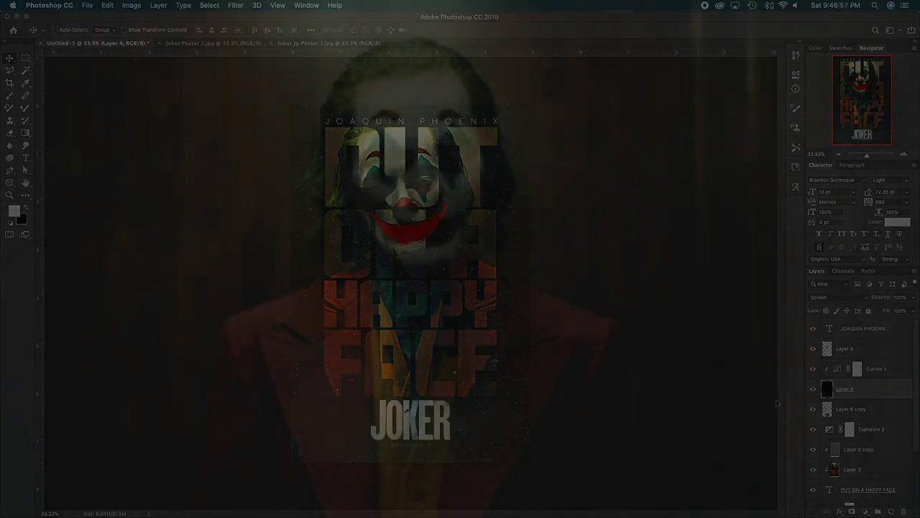